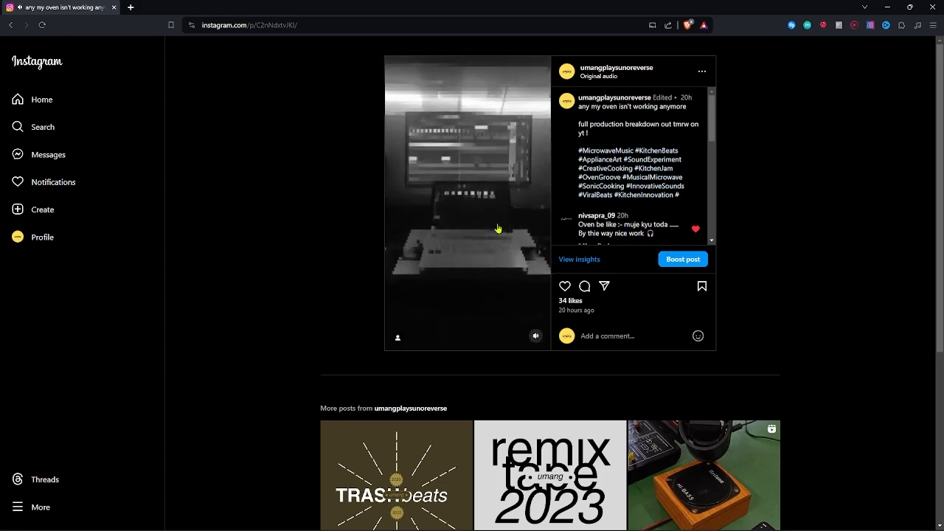
Step: Toggle playback of the oven reel in the open Instagram post
left_click(506, 232)
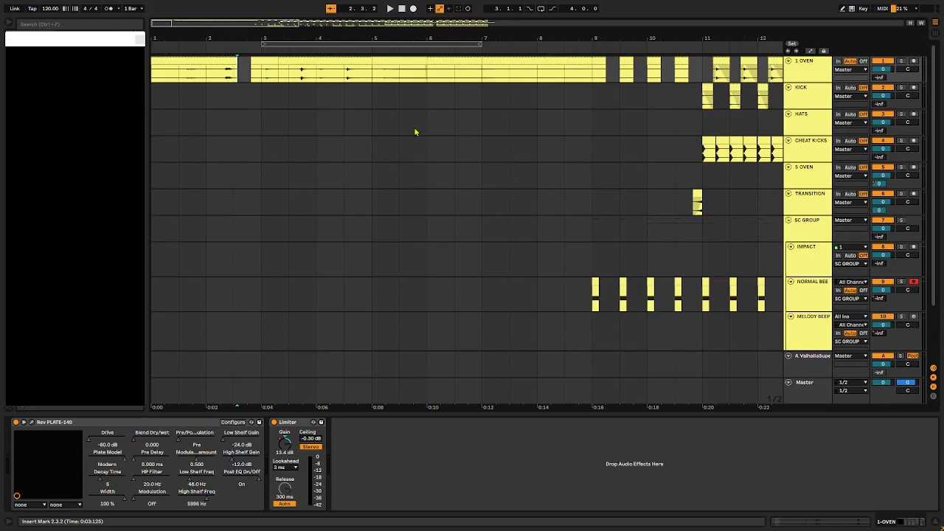
Step: Switch to Ableton Live and play the opening clip on the 1 OVEN track from 1.1.4
scroll(218, 121, "up", 5)
scroll(389, 177, "left", 3)
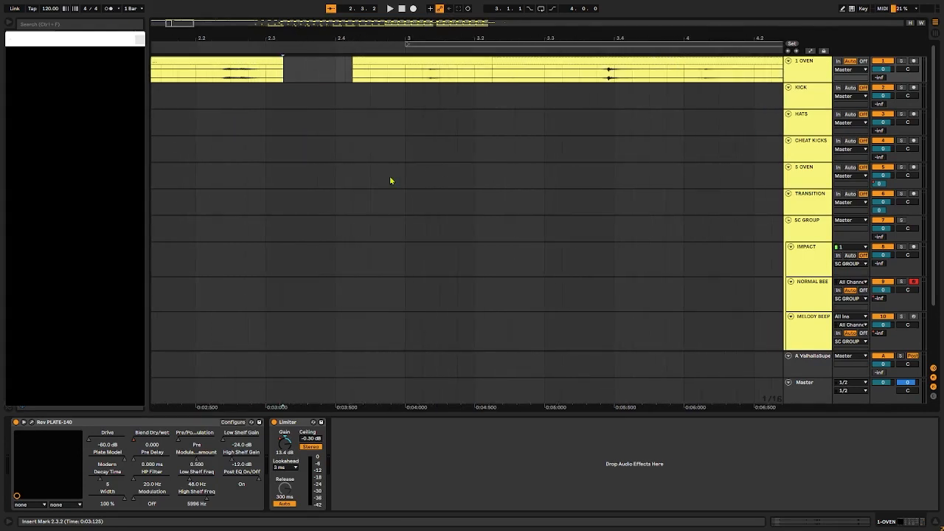
scroll(179, 80, "left", 5)
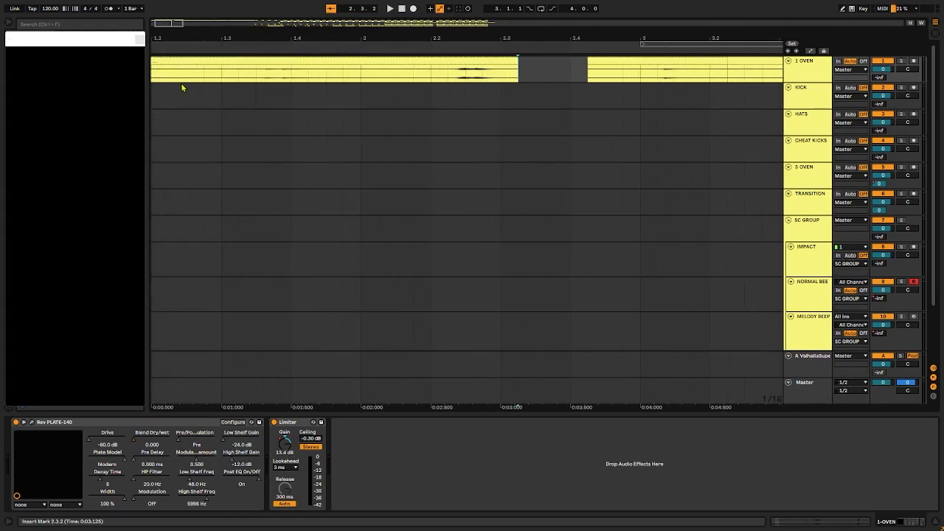
left_click(213, 78)
key("space")
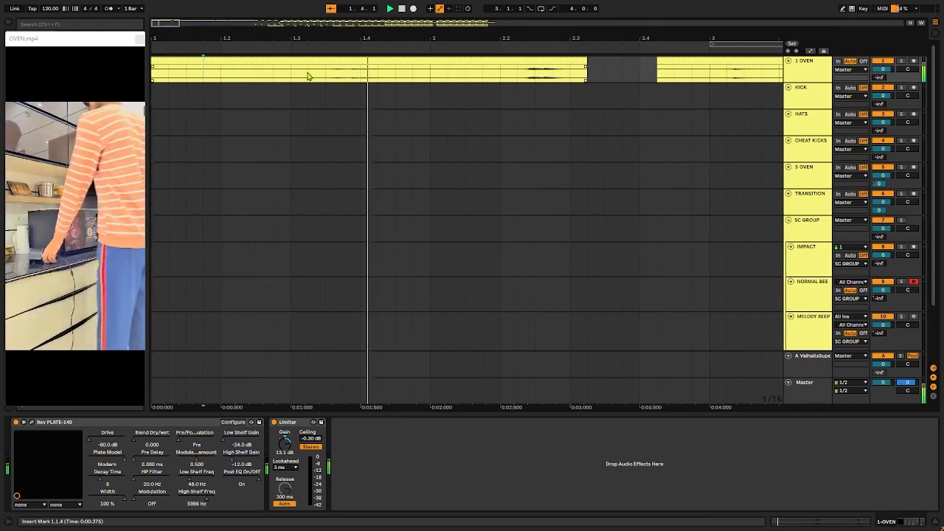
key("space")
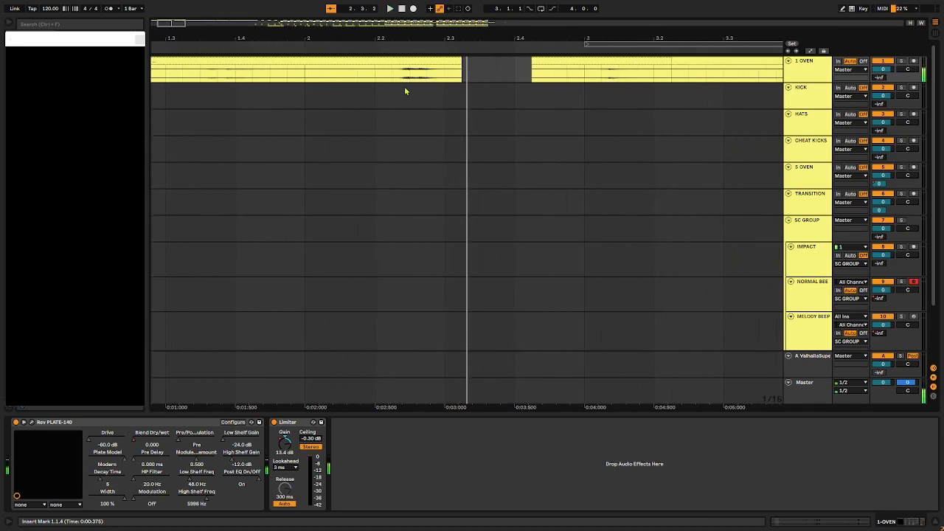
Step: Play the 1 OVEN track's audio after the first gap, starting from 2.4.4
scroll(406, 90, "right", 5)
left_click(282, 64)
left_click(321, 77)
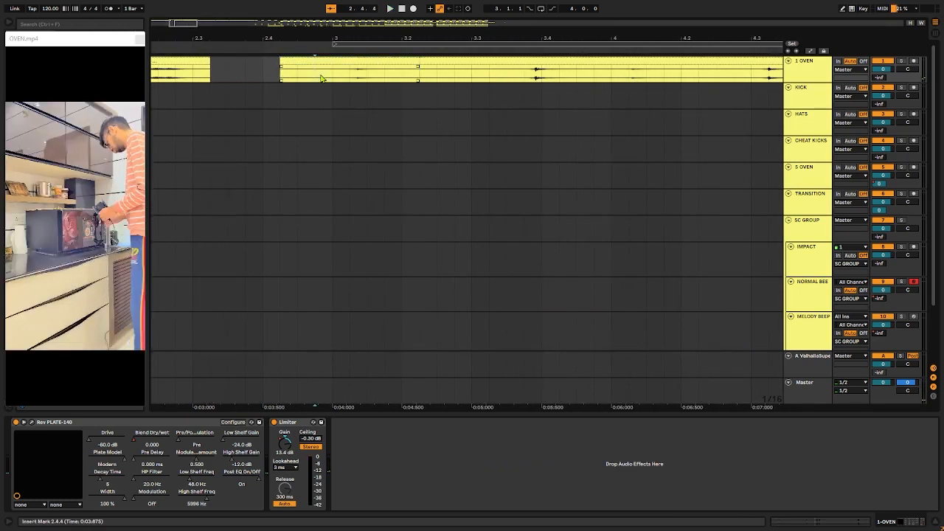
key("space")
key("space")
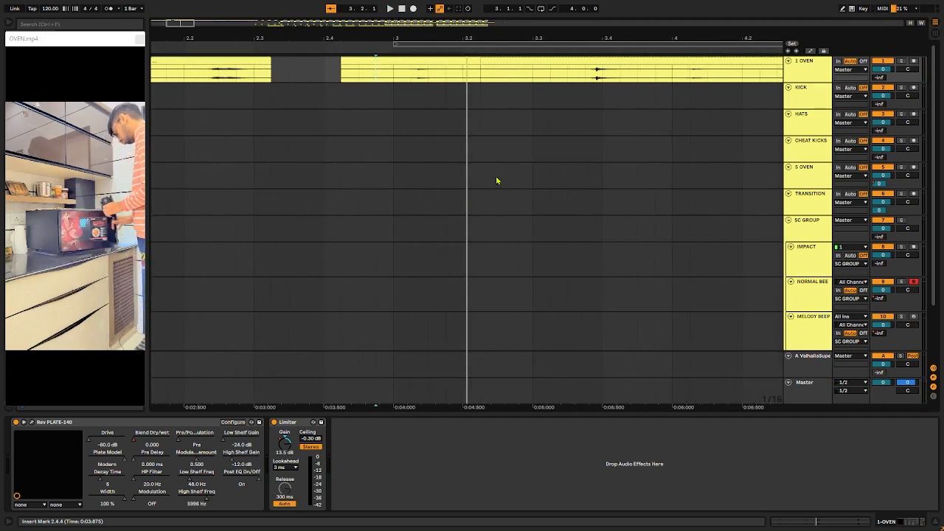
Step: Audition the individual oven hits on the 1 OVEN track from 3.3.3 and from 4.1.1
scroll(560, 153, "up", 5)
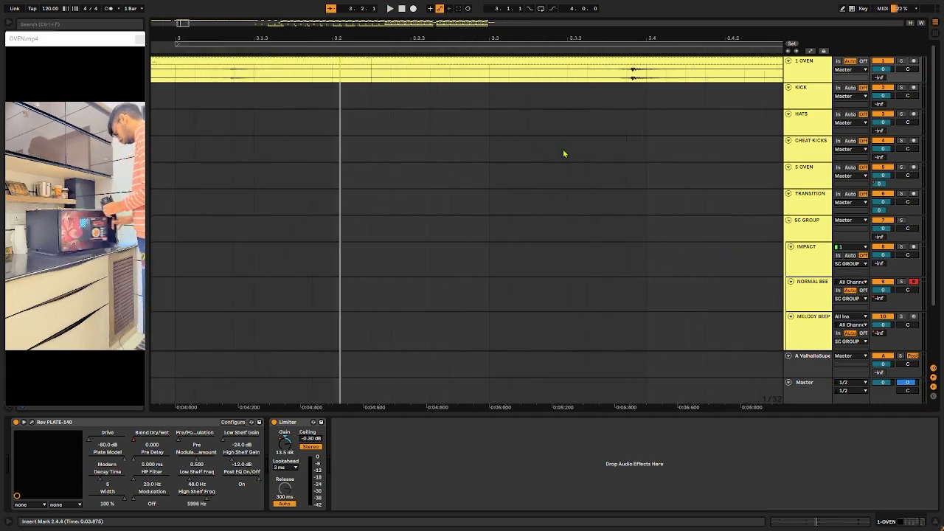
left_click(500, 84)
key("space")
scroll(517, 170, "down", 3)
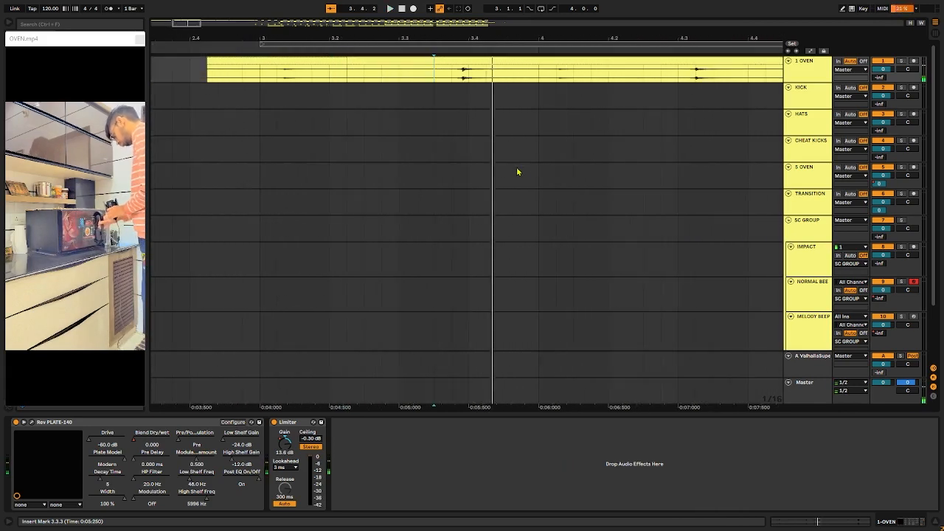
scroll(550, 147, "right", 3)
left_click(433, 82)
key("space")
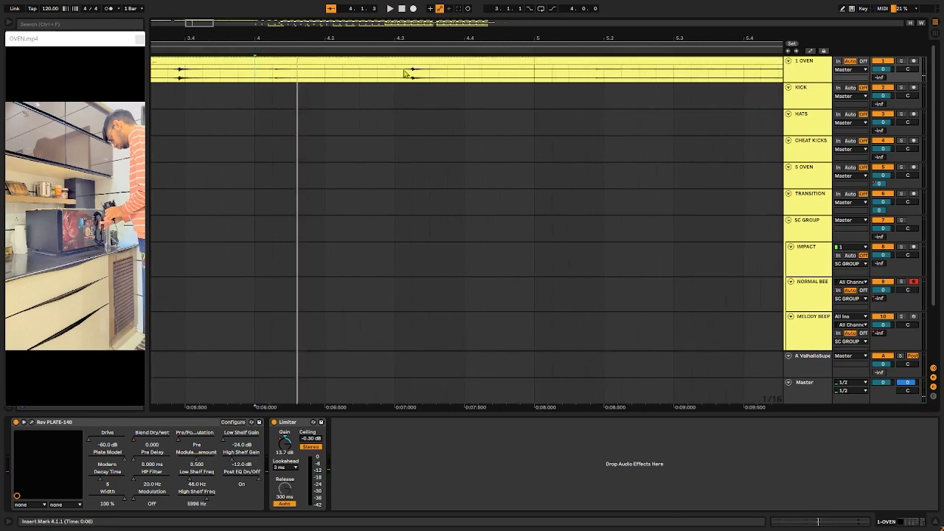
Step: Listen to the 1 OVEN recording from 5.3.1, and again from 5.1.1
scroll(479, 155, "down", 5)
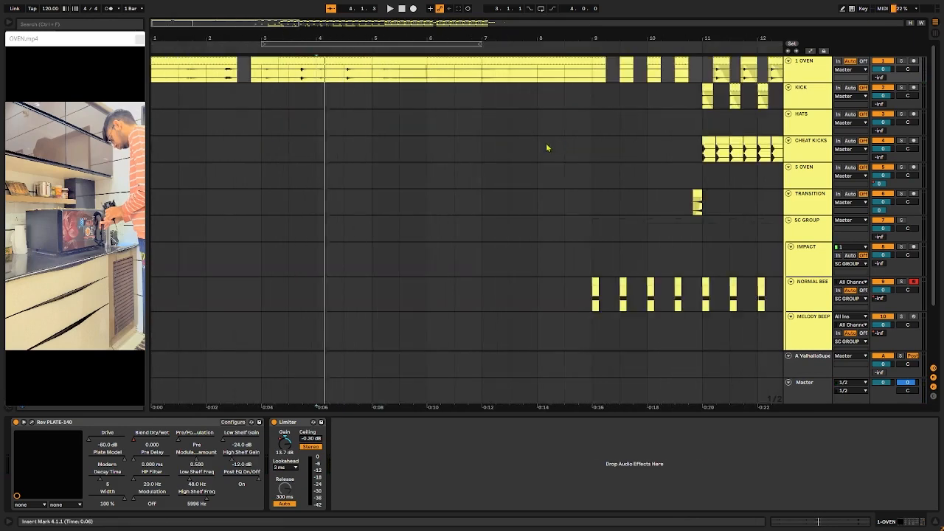
scroll(642, 144, "right", 3)
scroll(592, 137, "left", 1)
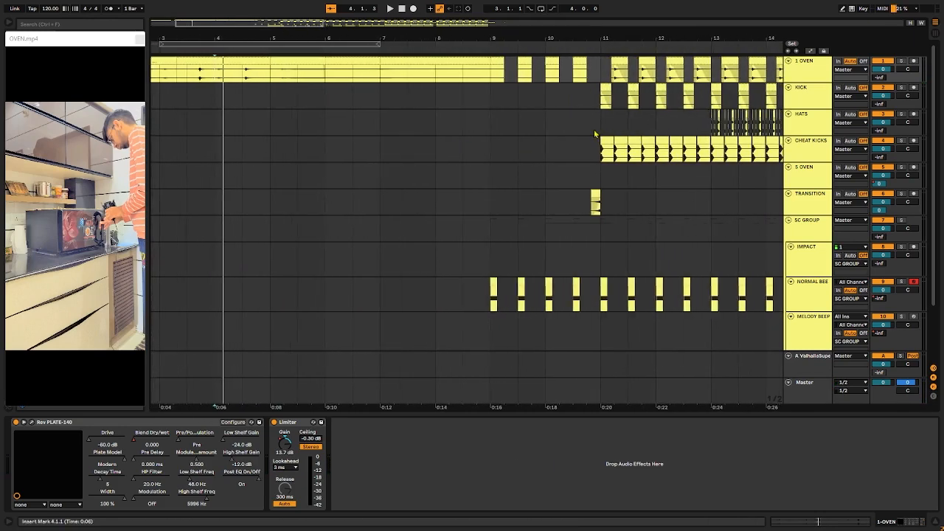
left_click(297, 78)
key("space")
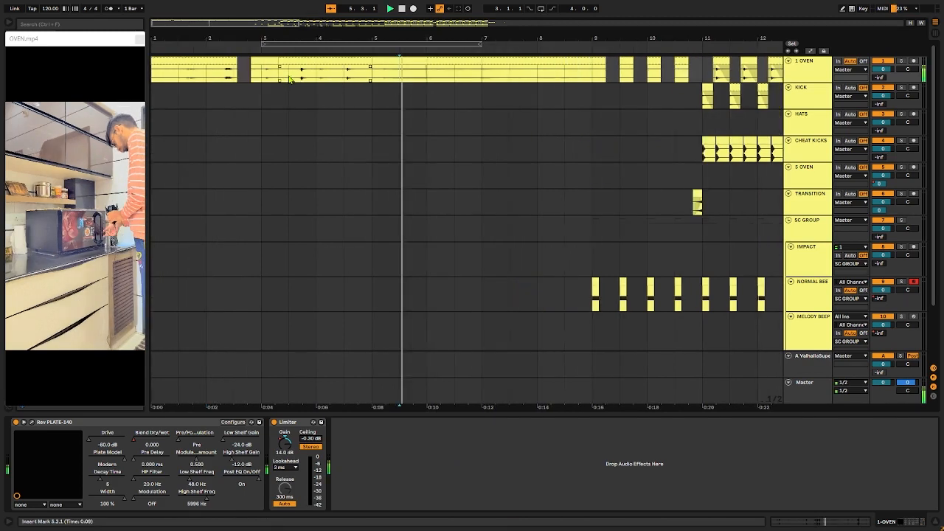
key("space")
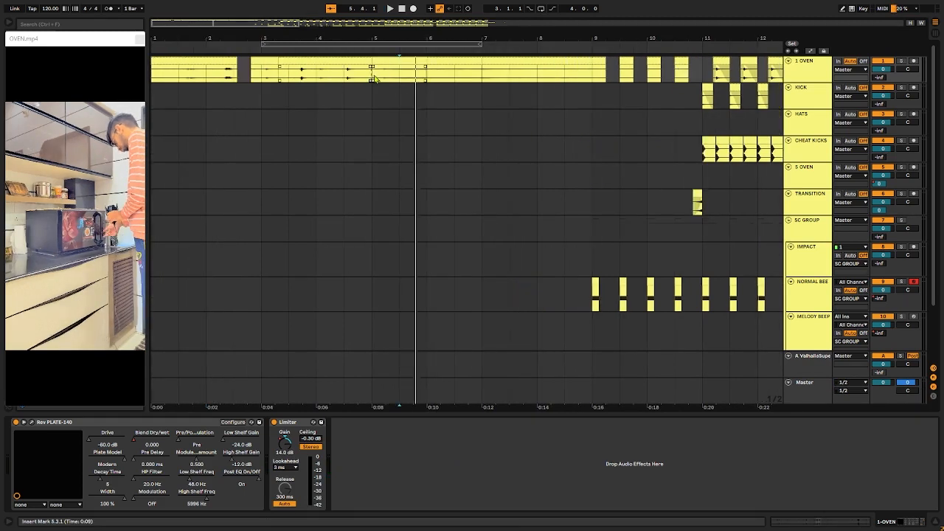
key("space")
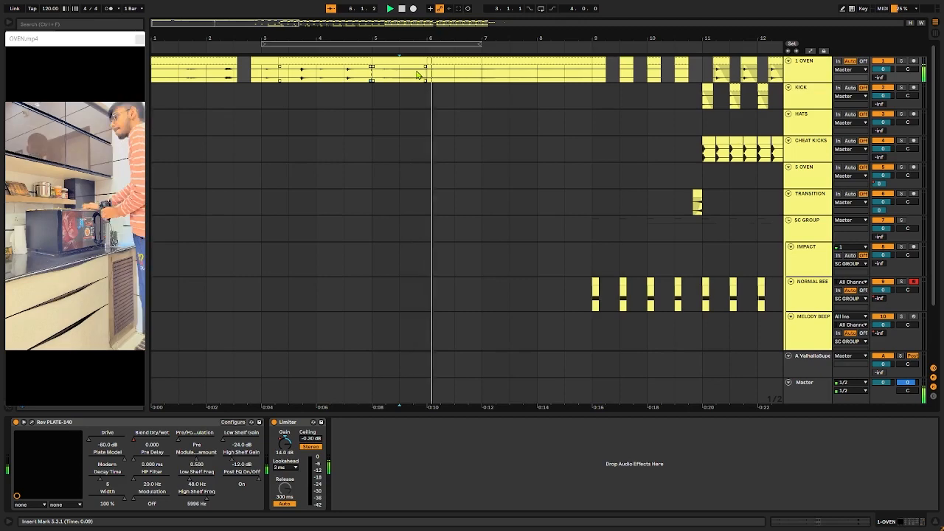
left_click(370, 79)
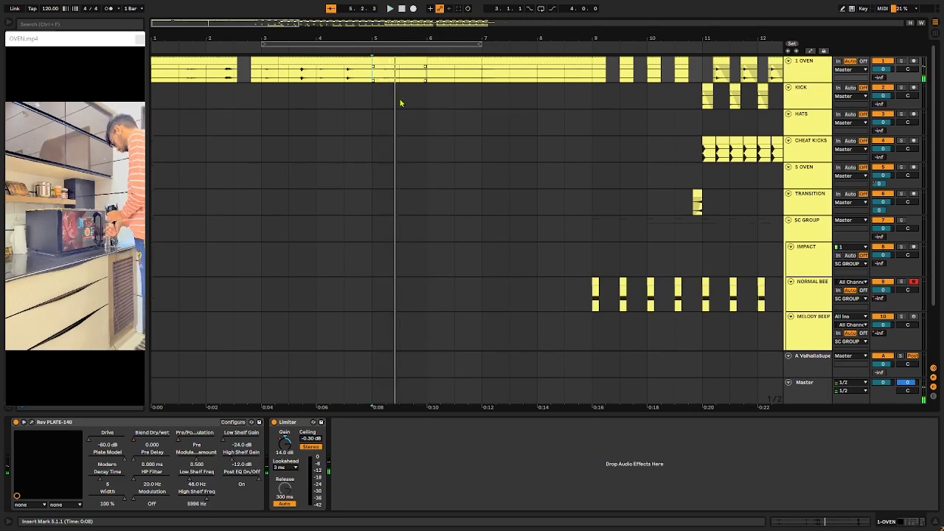
Step: Play the NORMAL BEEP track from bar 9 and compare it with its Audio Effect Rack bypassed and enabled
scroll(420, 130, "right", 8)
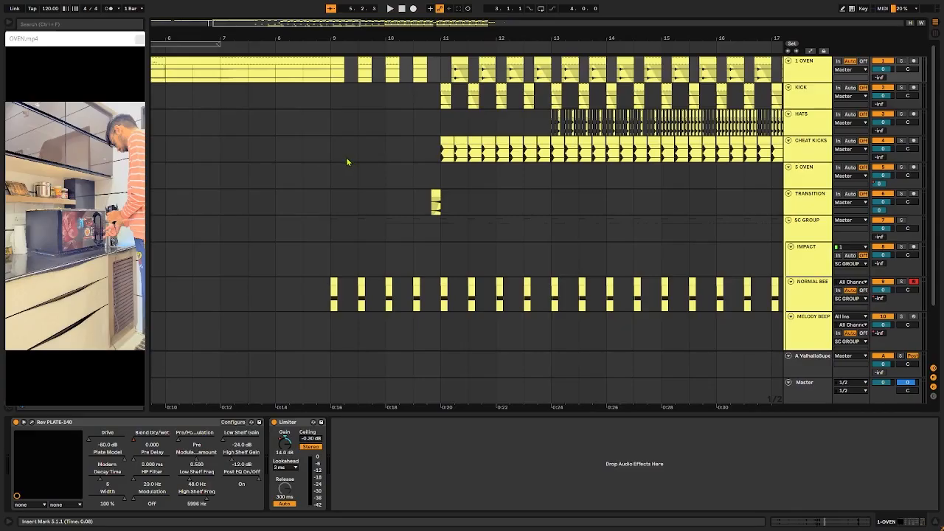
left_click(331, 303)
key("space")
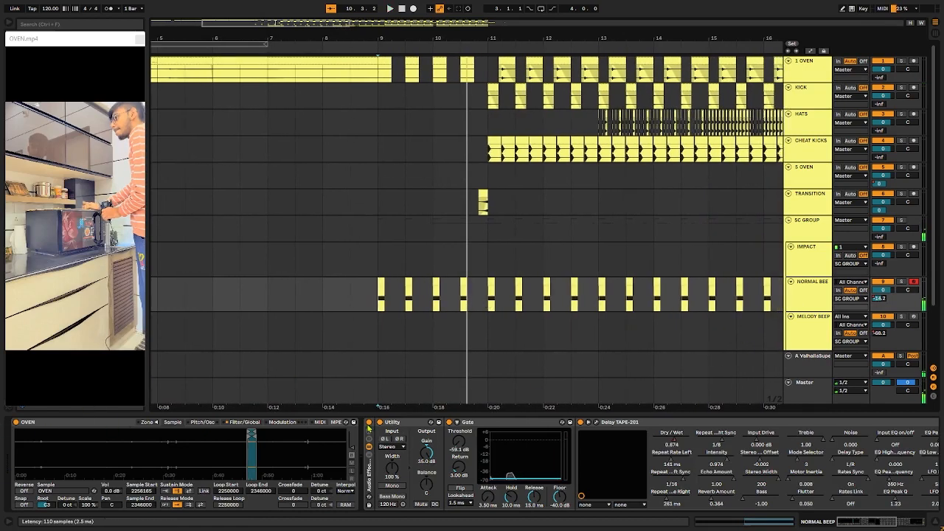
left_click(369, 424)
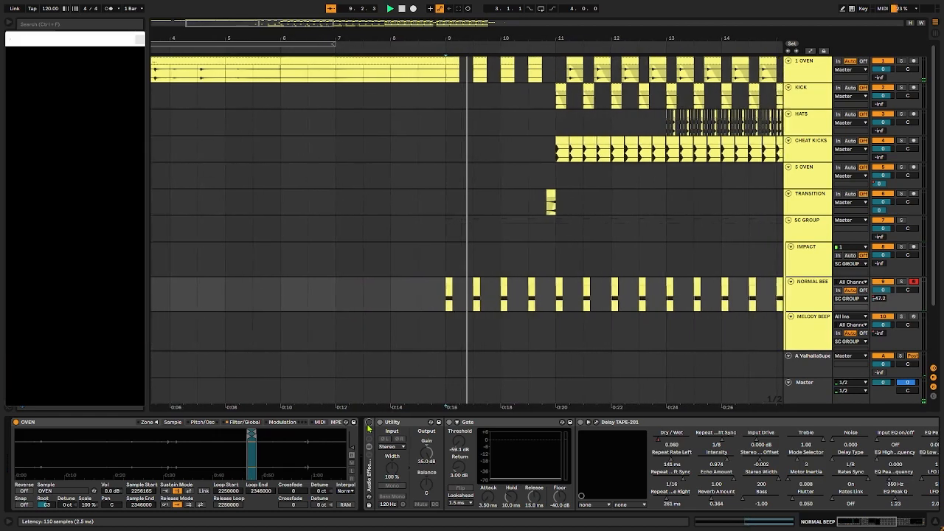
left_click(369, 425)
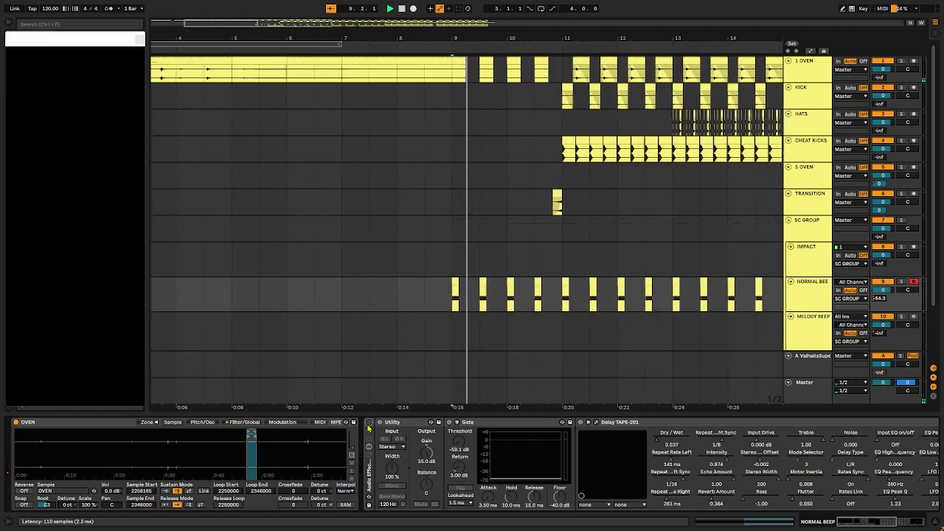
Step: Check the NORMAL BEEP track's device chain and Send automation during playback, hiding the automation lanes and stopping when done
scroll(489, 424, "right", 3)
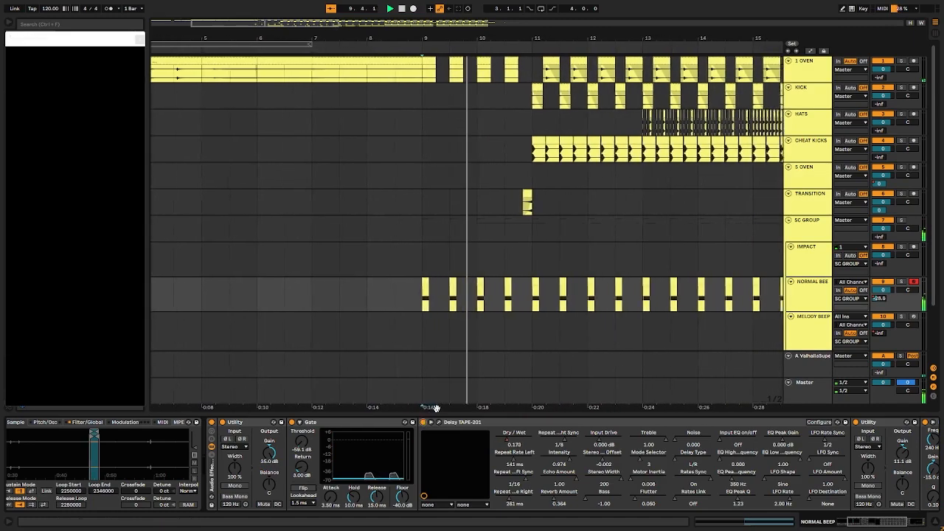
key("a")
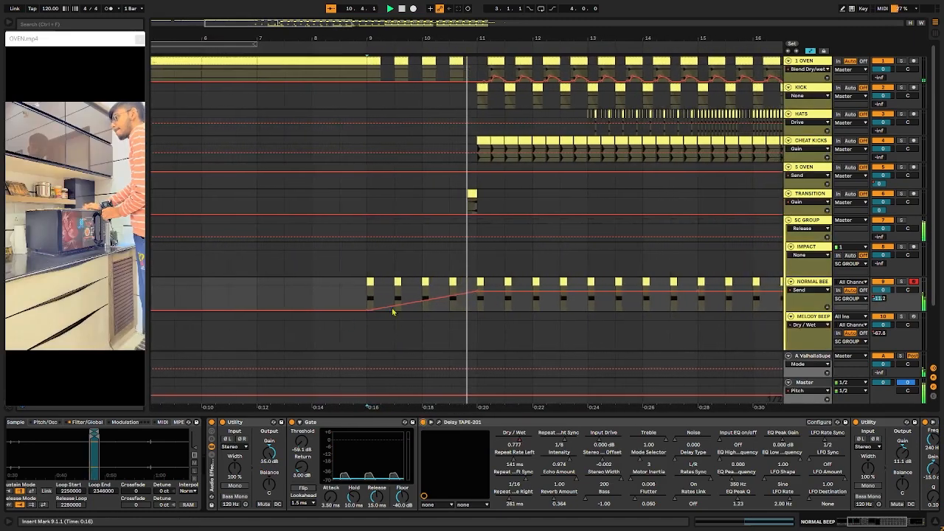
key("a")
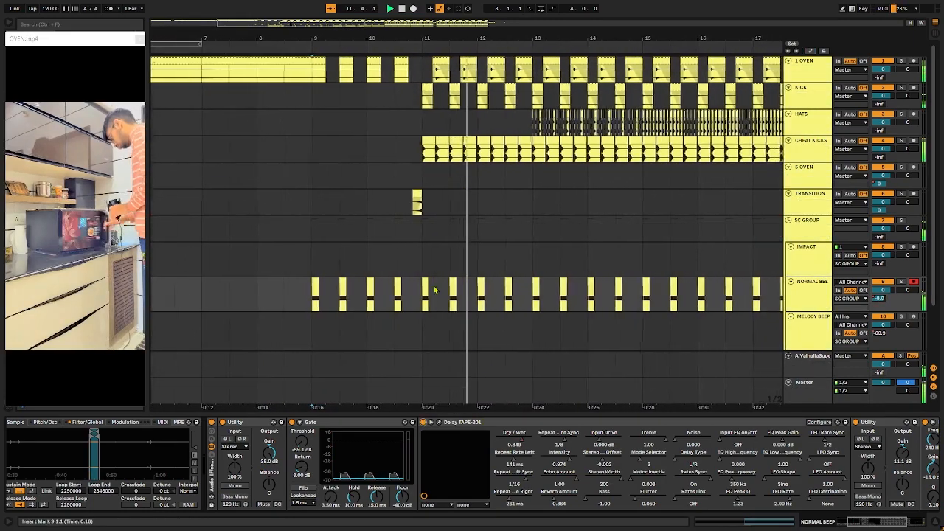
key("space")
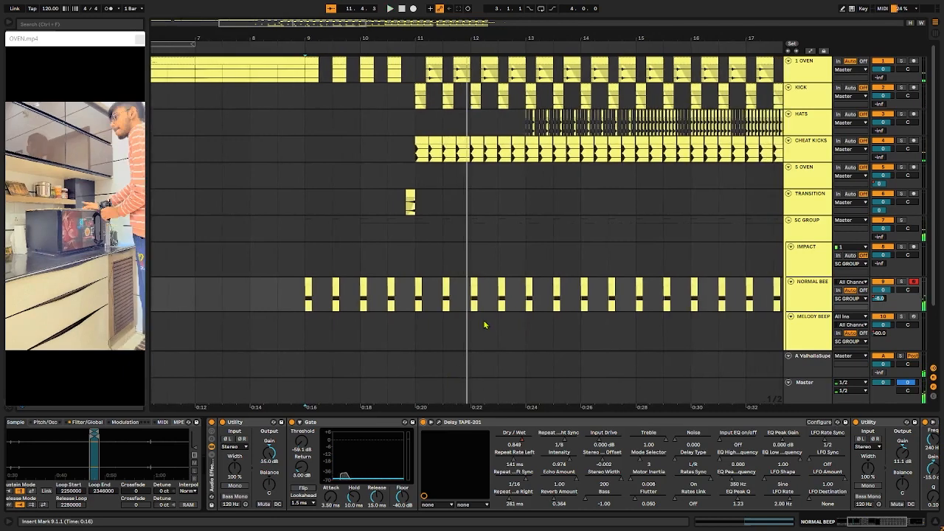
Step: Inspect the TRANSITION track's automation and play its clip soloed from 10.4.2
scroll(485, 325, "down", 4)
scroll(380, 268, "up", 6)
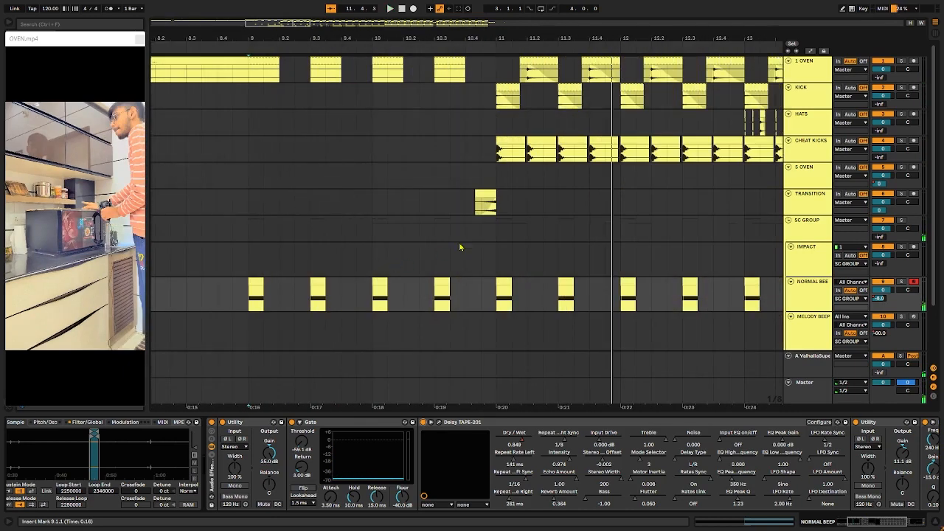
scroll(472, 244, "down", 2)
scroll(480, 241, "up", 2)
left_click(475, 194)
key("a")
key("a")
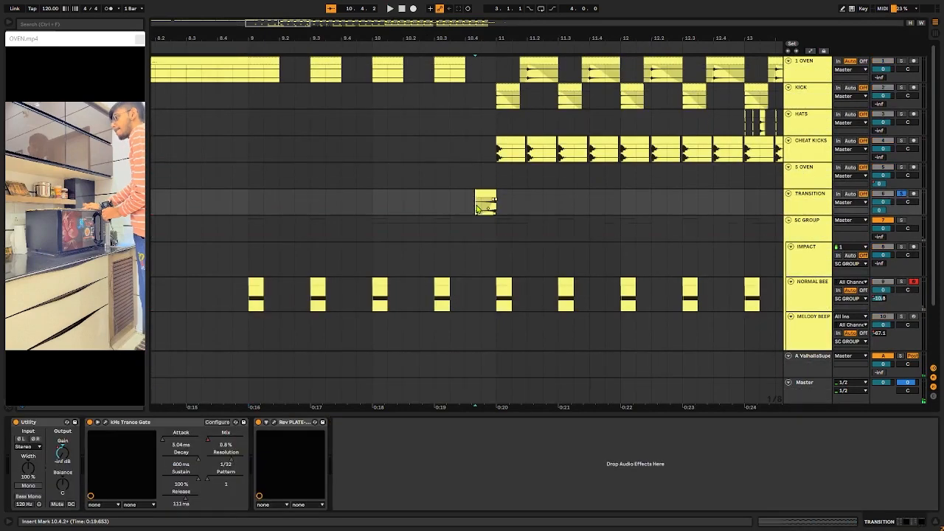
key("space")
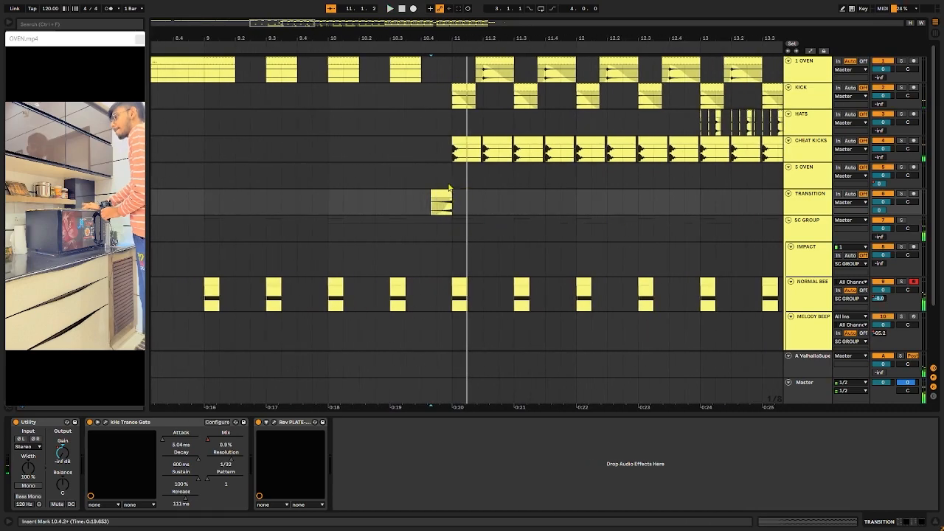
Step: Audition the KICK track and the CHEAT KICKS track from 11.1.1, soloing each in turn
left_click(451, 110)
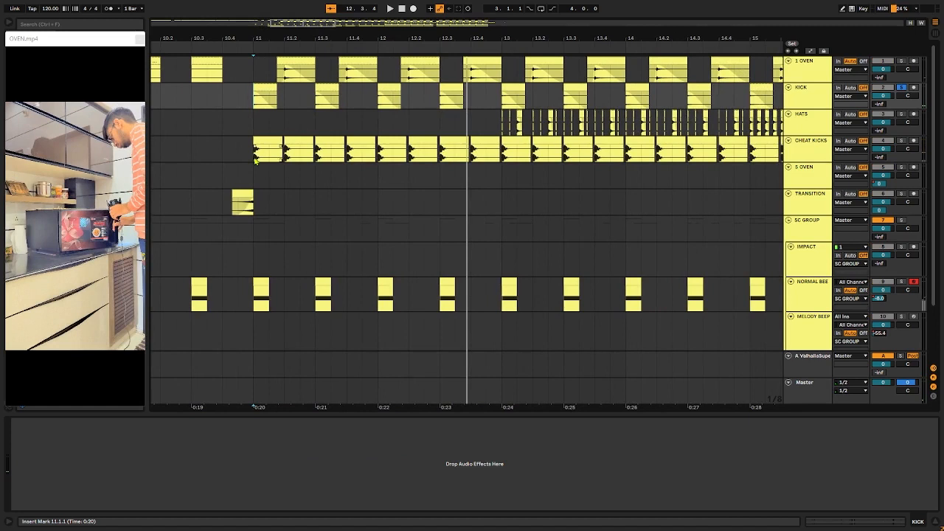
left_click(254, 157)
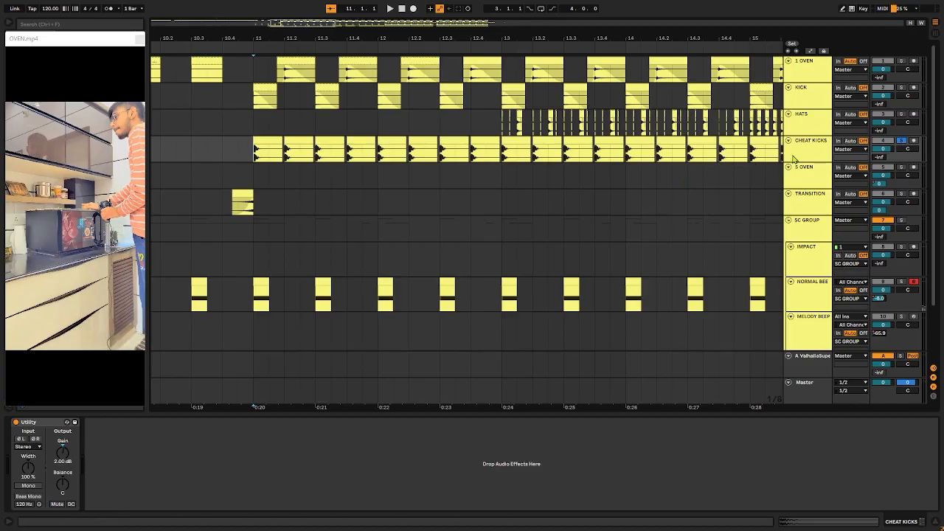
key("space")
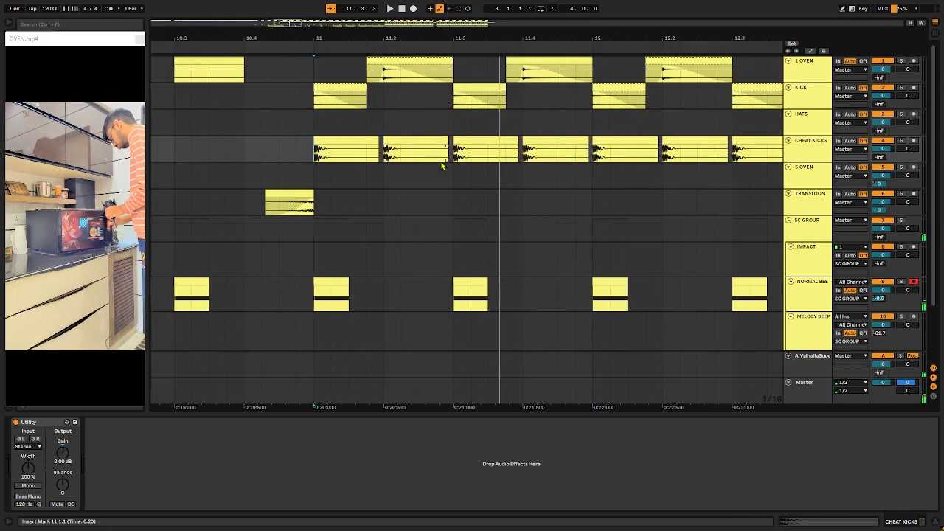
Step: Play all tracks together from the first KICK clip at 11.1.1
key("space")
left_click(384, 103)
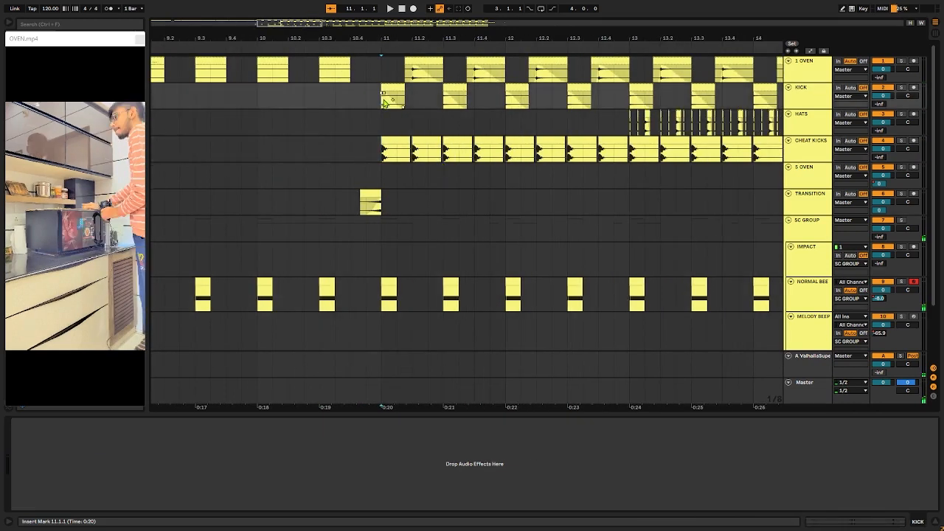
key("space")
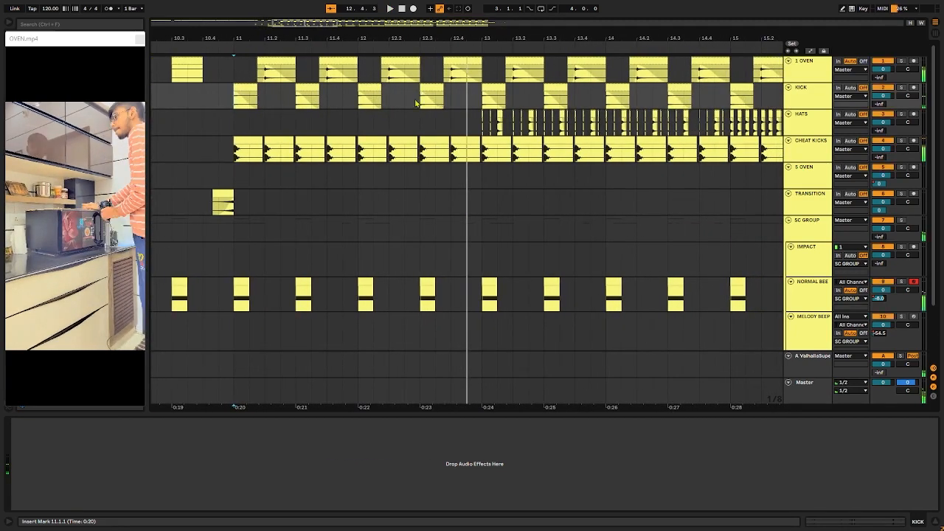
Step: Play the 1 OVEN track soloed from 11.1.1 and bypass its Rev PLATE-140 reverb
left_click(235, 80)
key("space")
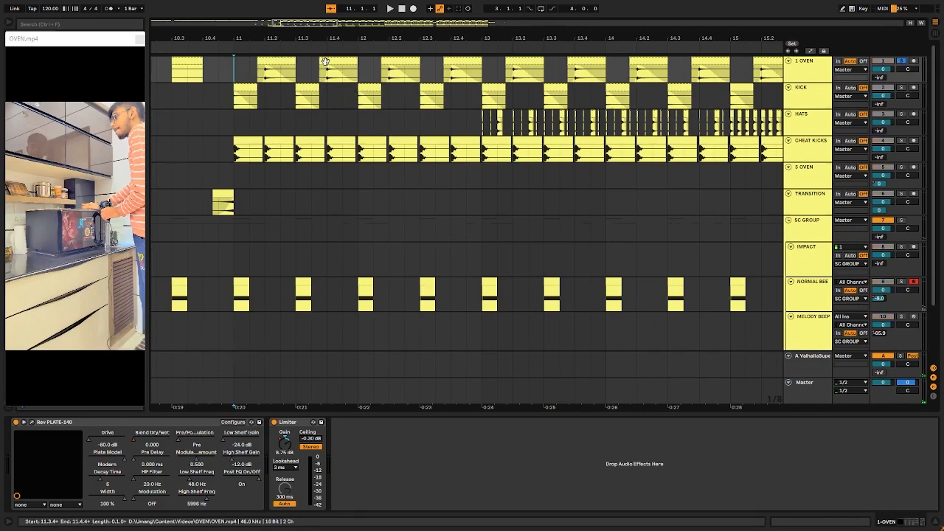
key("space")
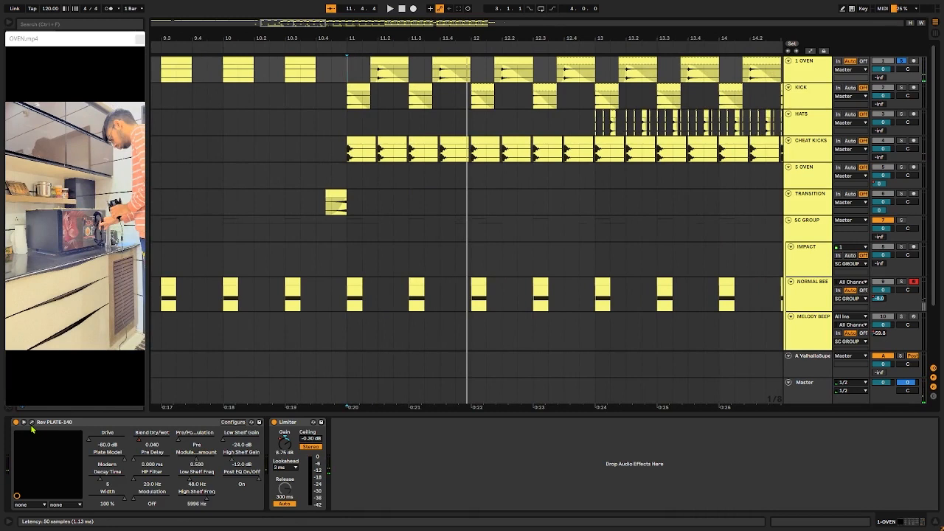
left_click(16, 423)
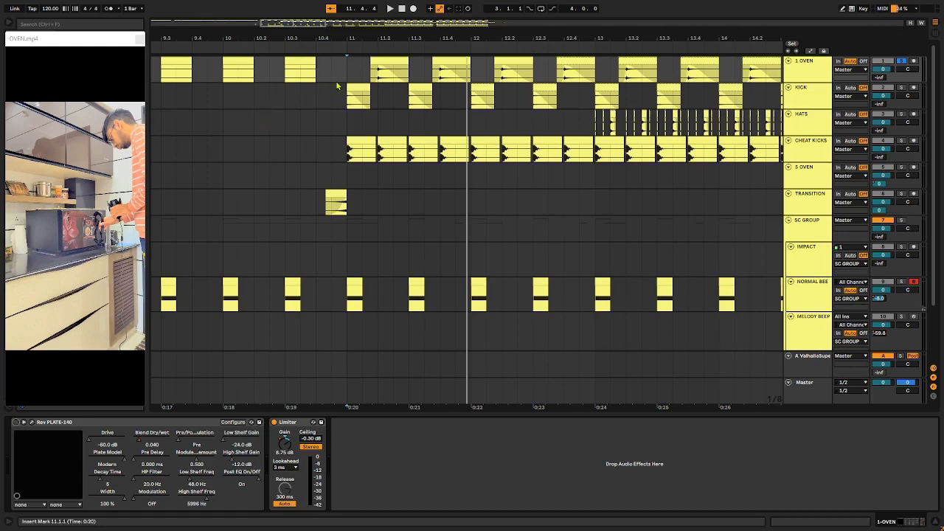
Step: Play the soloed 1 OVEN track from 11.1.3 with its Rev PLATE-140 reverb bypassed, and again with the reverb re-enabled
key("space")
left_click(364, 79)
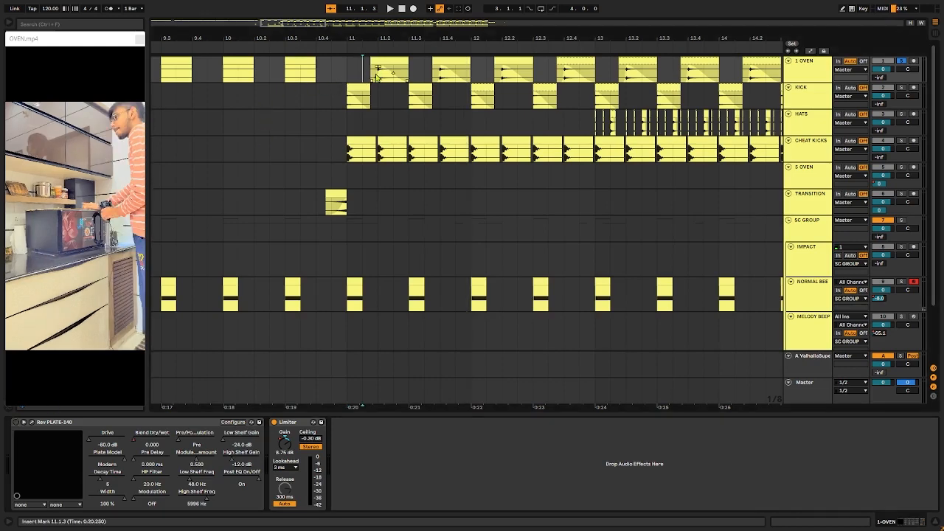
key("space")
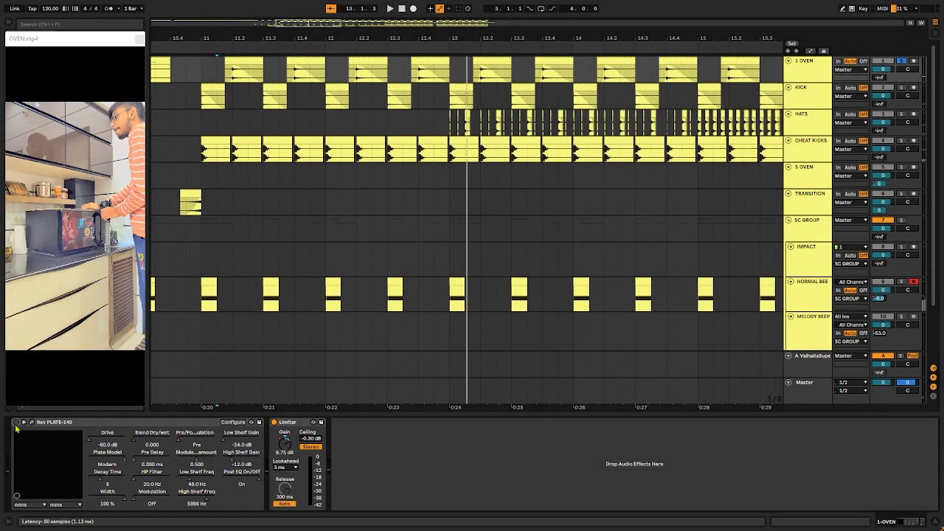
key("space")
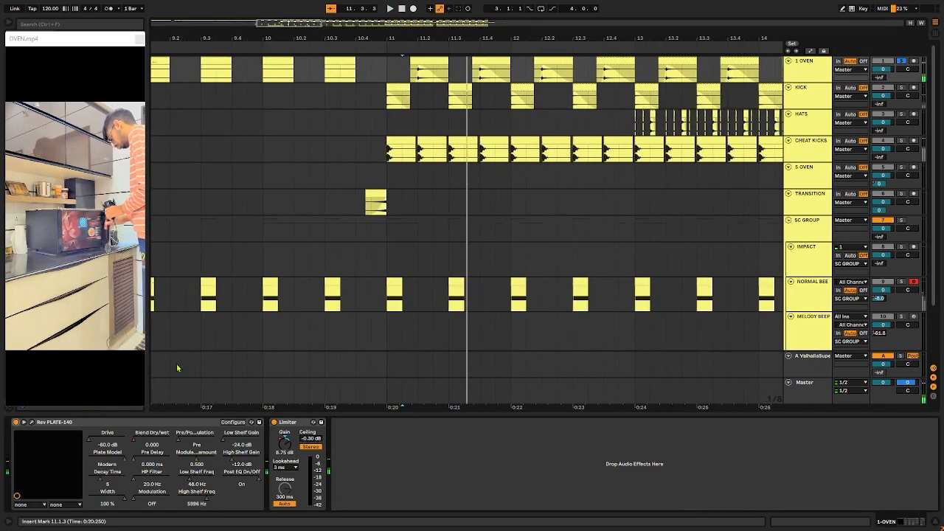
Step: Inspect the Blend Dry/wet automation on the 1 OVEN track, then hide the automation lanes and stop playback
key("a")
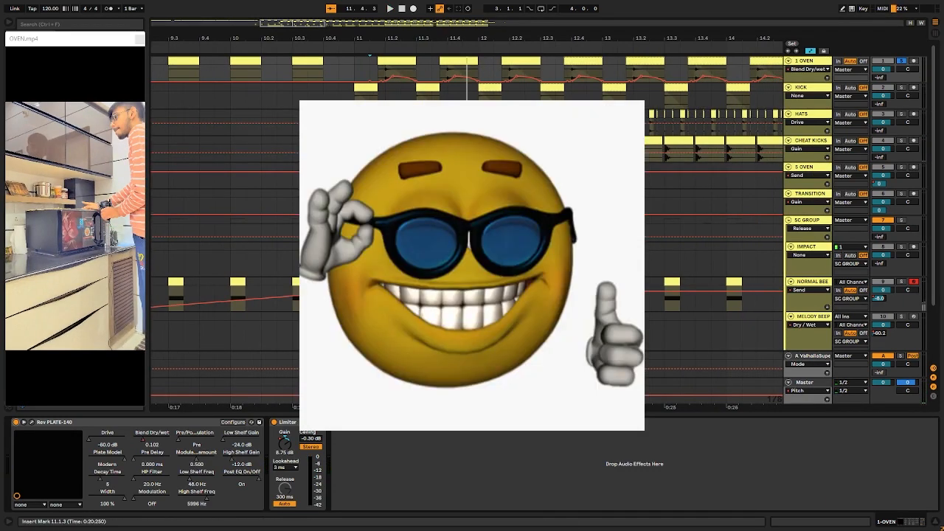
key("a")
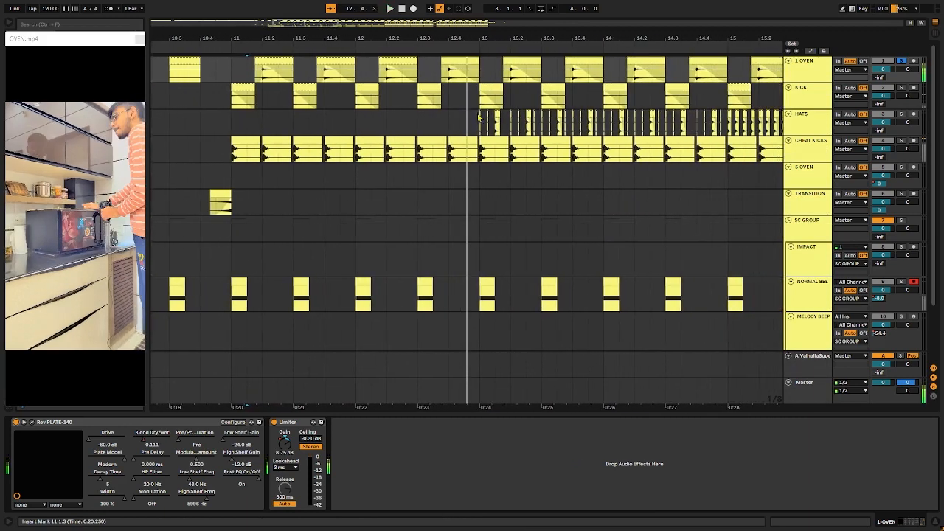
key("space")
Step: Play the HATS track soloed from 13.1.1
left_click(481, 116)
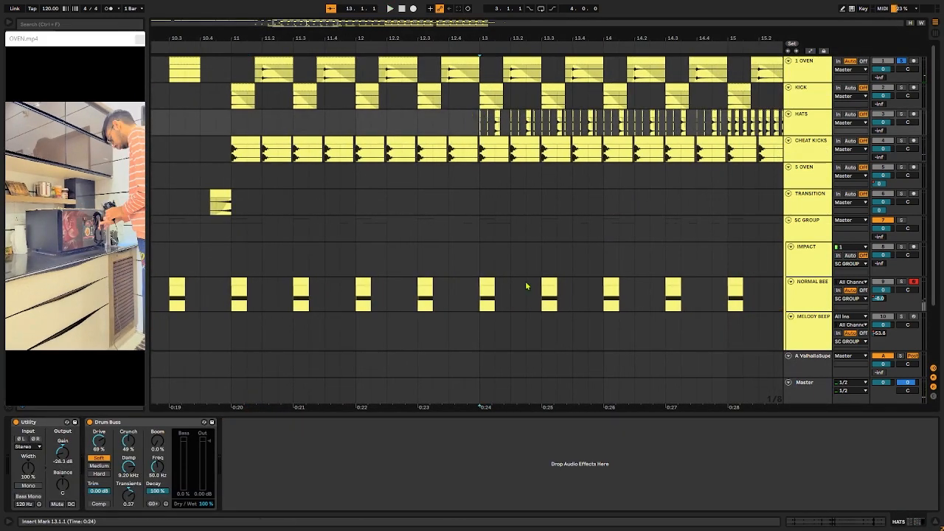
scroll(544, 224, "right", 3)
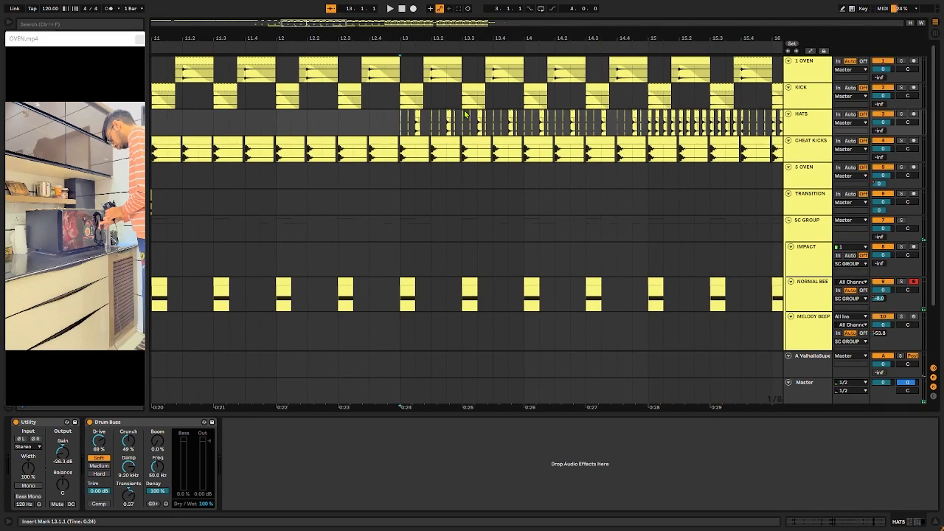
key("space")
key("space")
key("space")
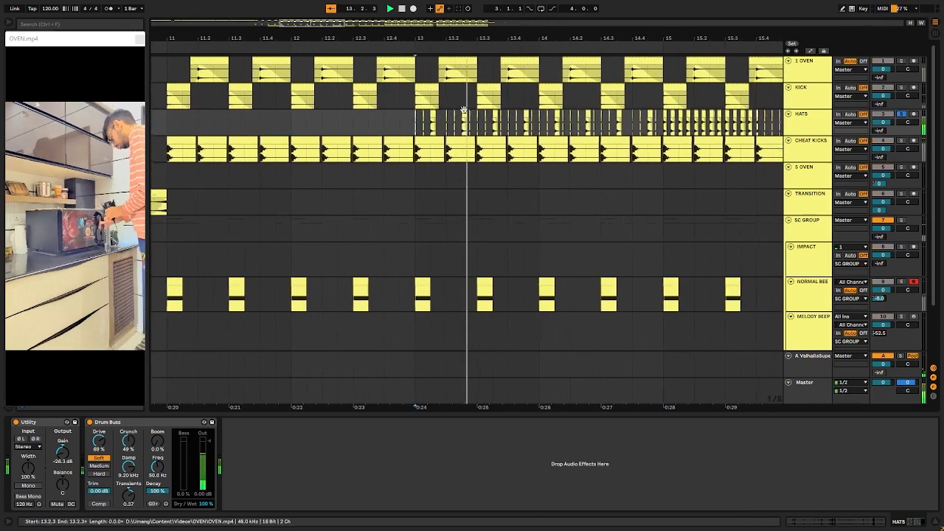
key("space")
Step: Examine the first HATS clips up close and play them soloed from 12.4.4, then remove the solo
scroll(299, 118, "up", 6)
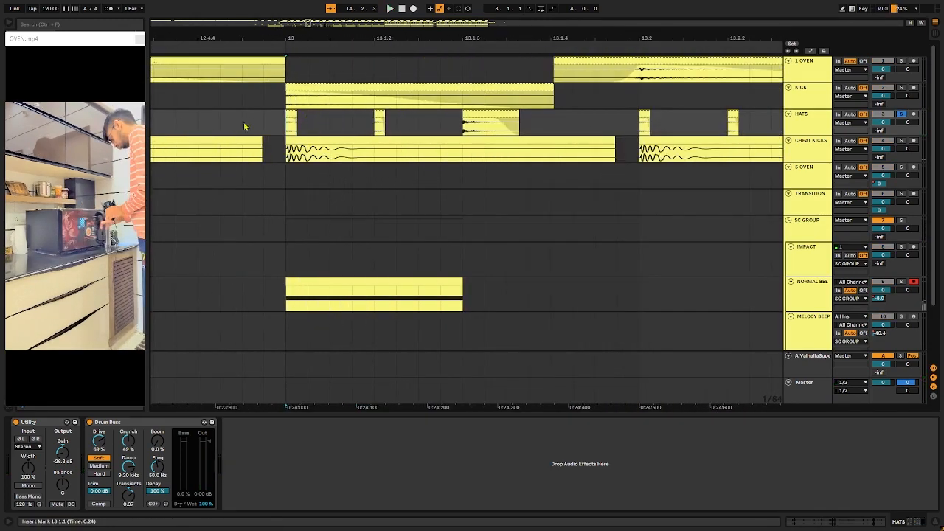
left_click(283, 124)
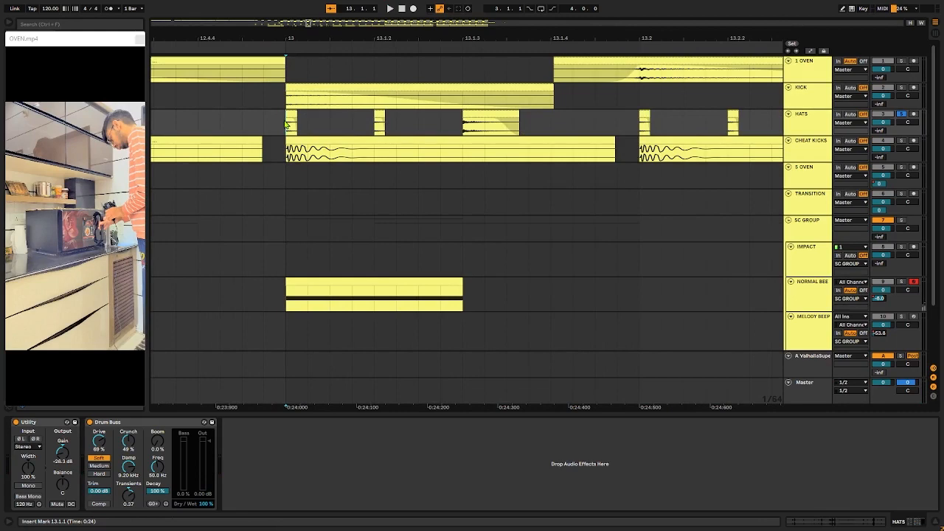
key("Left")
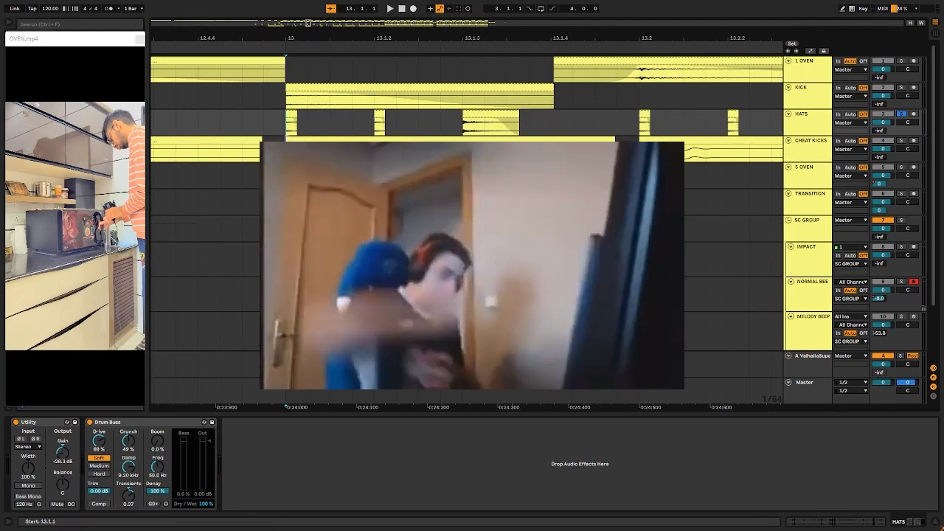
key("space")
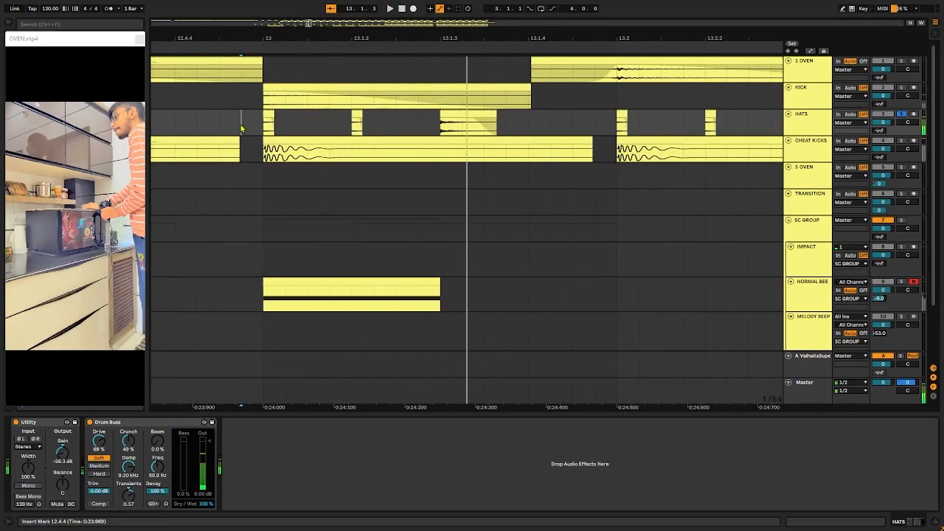
key("s")
Step: Examine the denser HATS pattern at bar 15 and play it soloed from 15.1.1
scroll(475, 140, "down", 8)
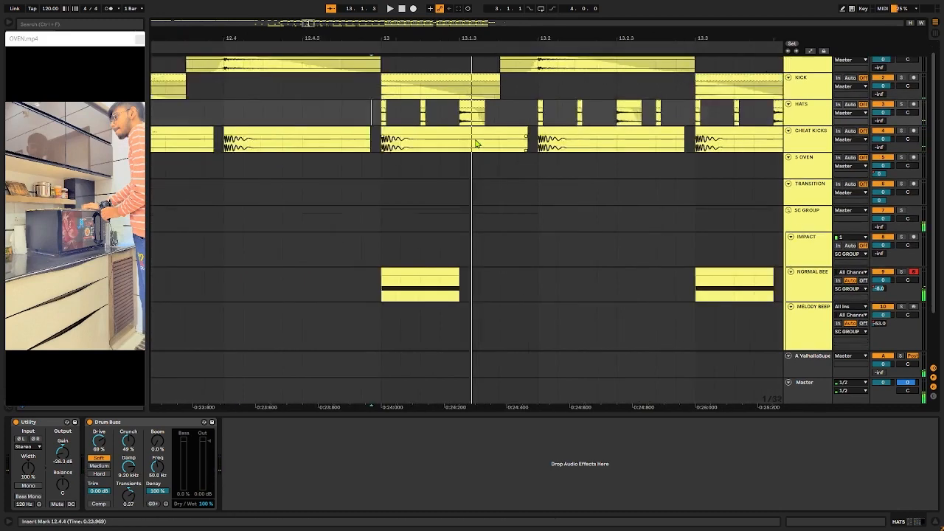
scroll(682, 122, "right", 5)
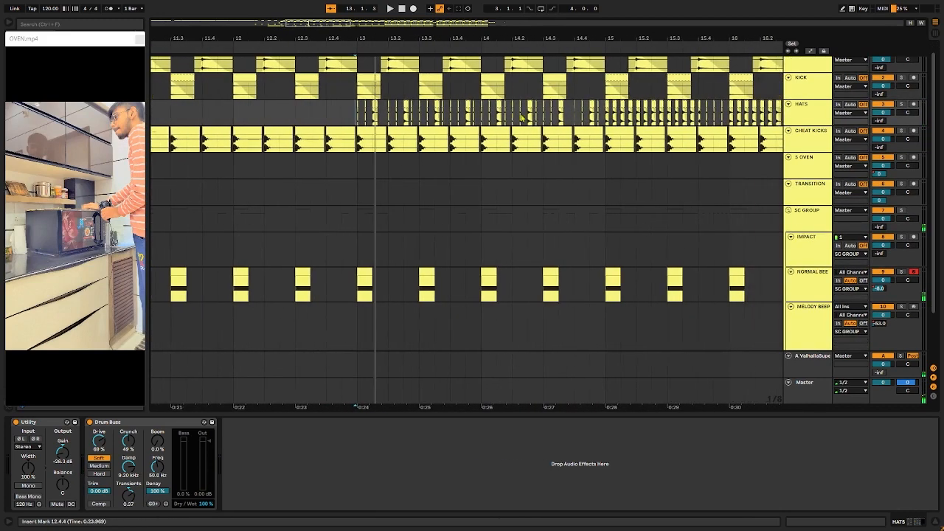
scroll(566, 118, "up", 6)
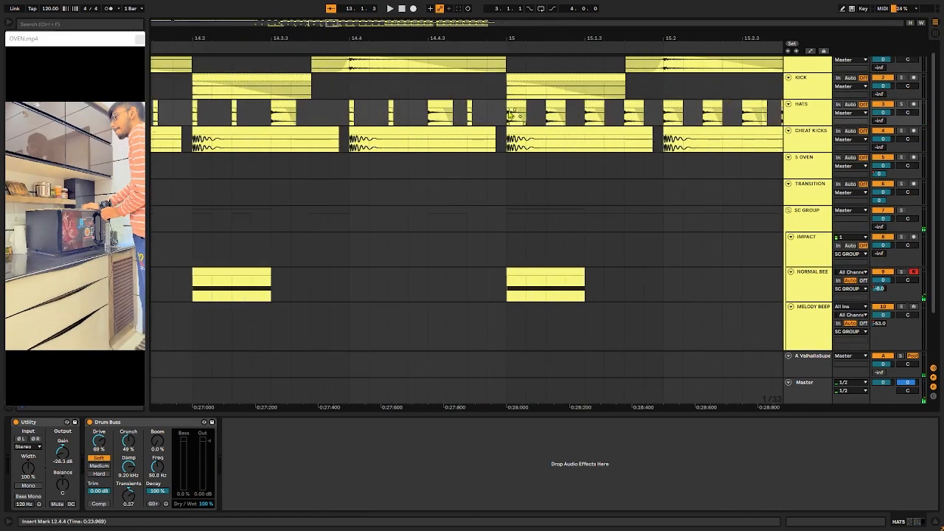
key("space")
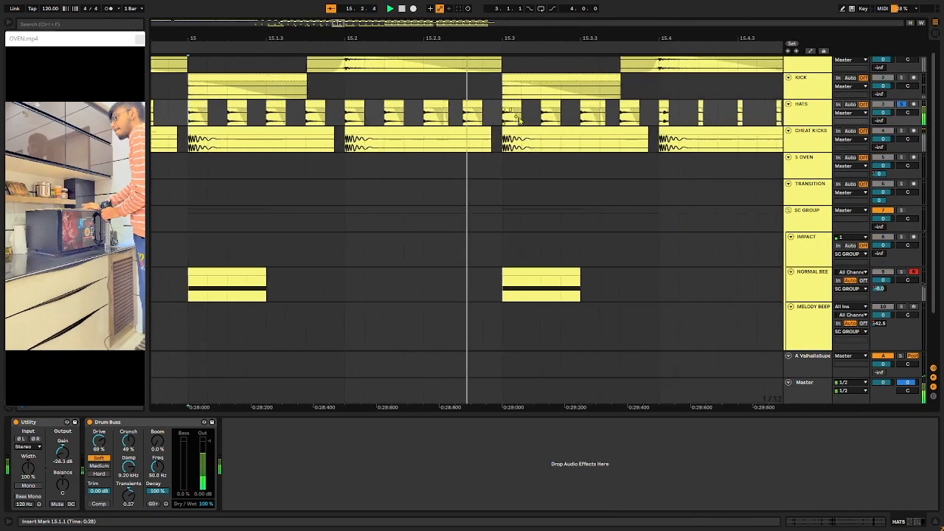
scroll(533, 122, "down", 4)
scroll(258, 87, "down", 4)
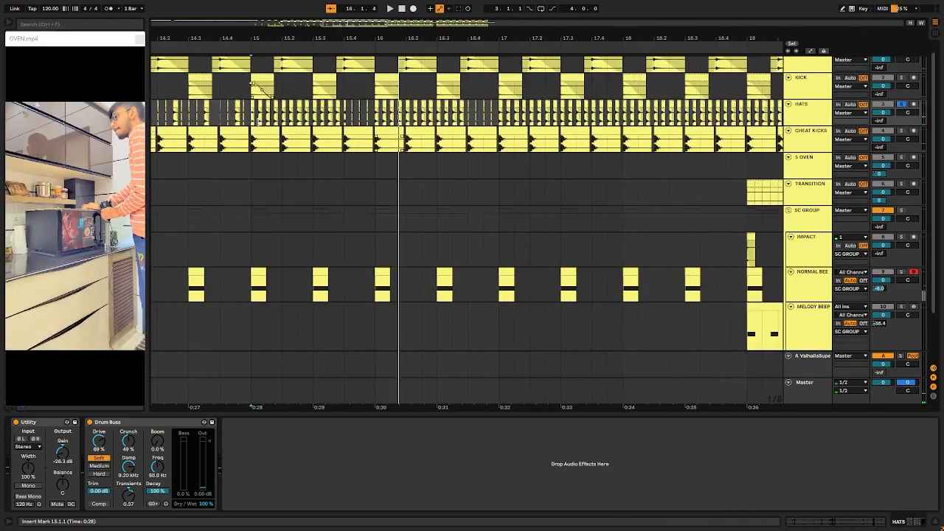
Step: Play the HATS track soloed from 17.1.1 and remove the solo
left_click(497, 121)
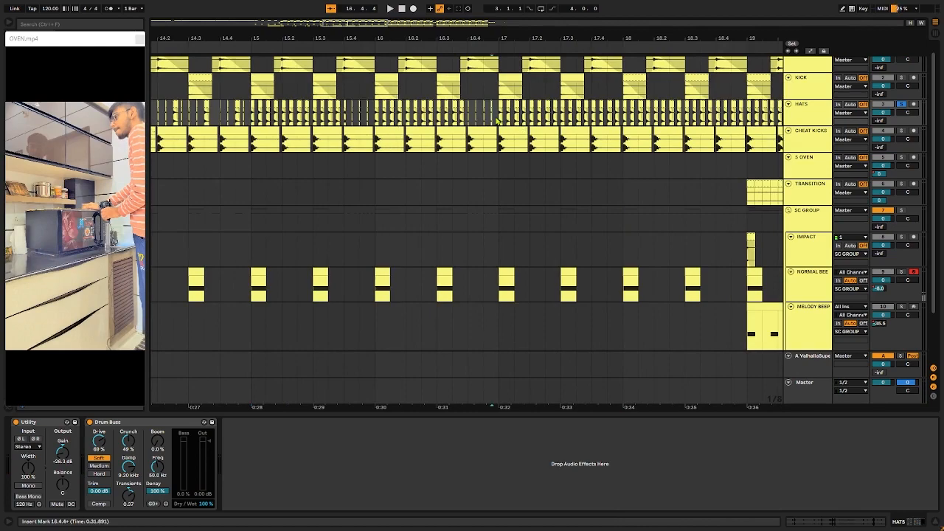
key("s")
key("s")
key("space")
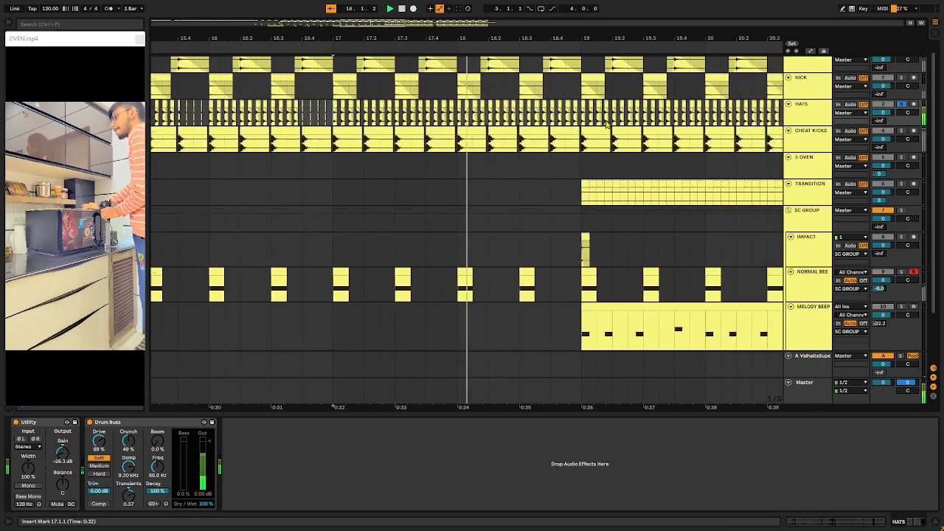
key("s")
Step: Locate the BASS RUNNER track, inspect its opening clip at 10.1.1 and solo the track
scroll(515, 136, "down", 3)
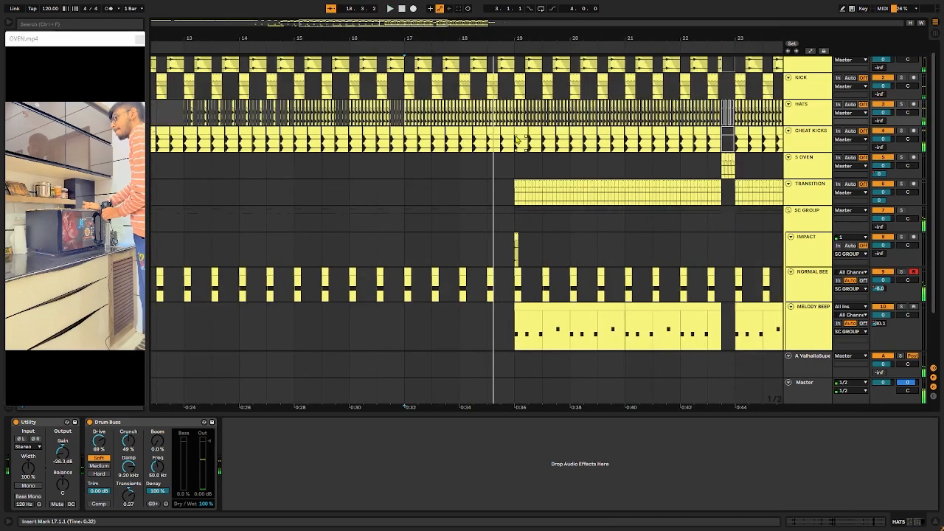
scroll(425, 145, "down", 2)
scroll(362, 145, "down", 5)
scroll(304, 180, "down", 3)
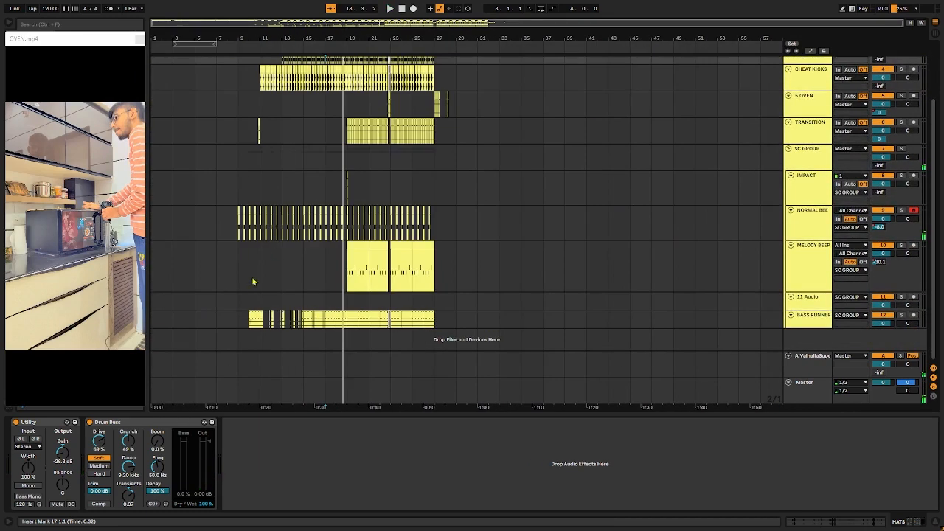
left_click(247, 326)
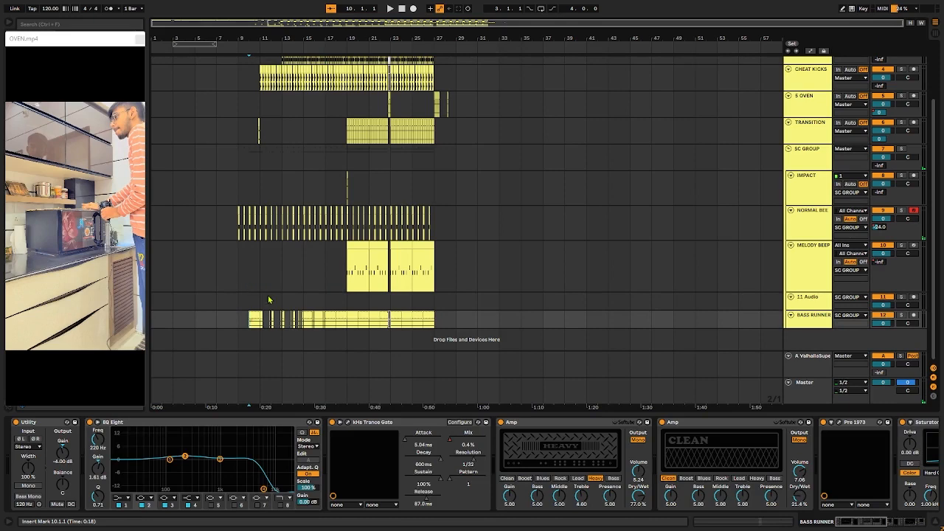
scroll(242, 324, "up", 5)
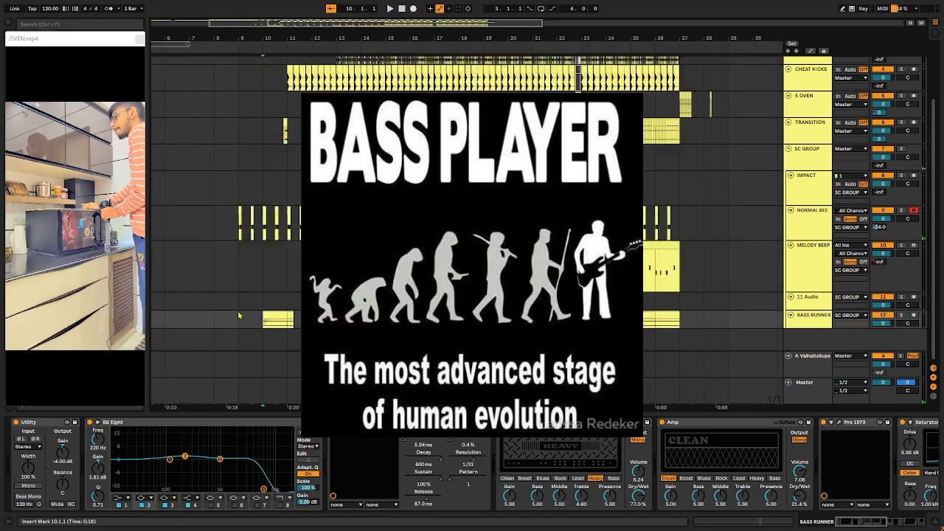
left_click(804, 317)
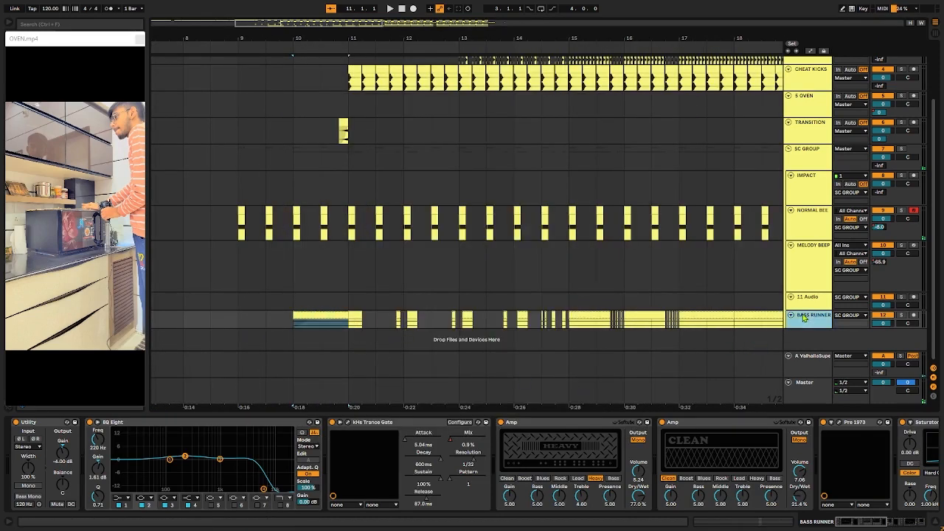
key("s")
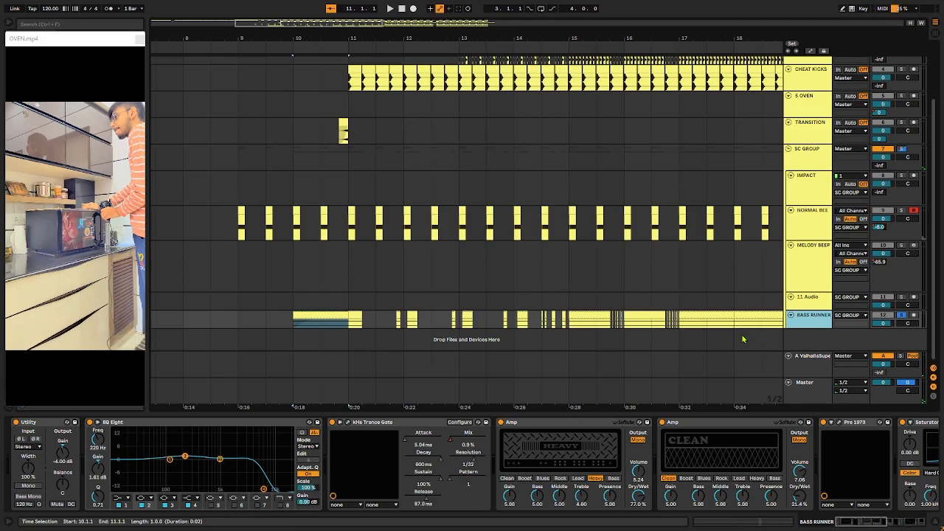
Step: Group the BASS RUNNER effects from the first EQ Eight through Bass - Punch and Parallel into an Audio Effect Rack
left_click(197, 426)
scroll(212, 429, "right", 6)
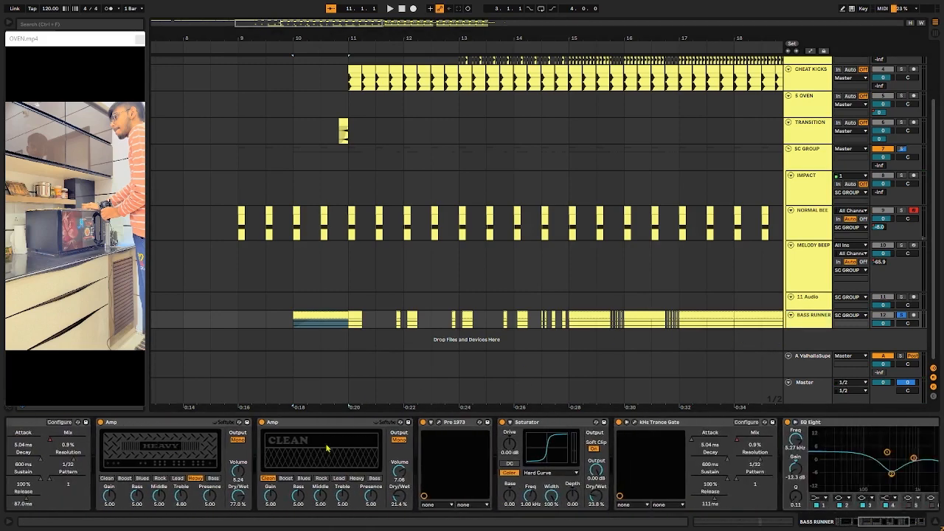
scroll(327, 448, "left", 10)
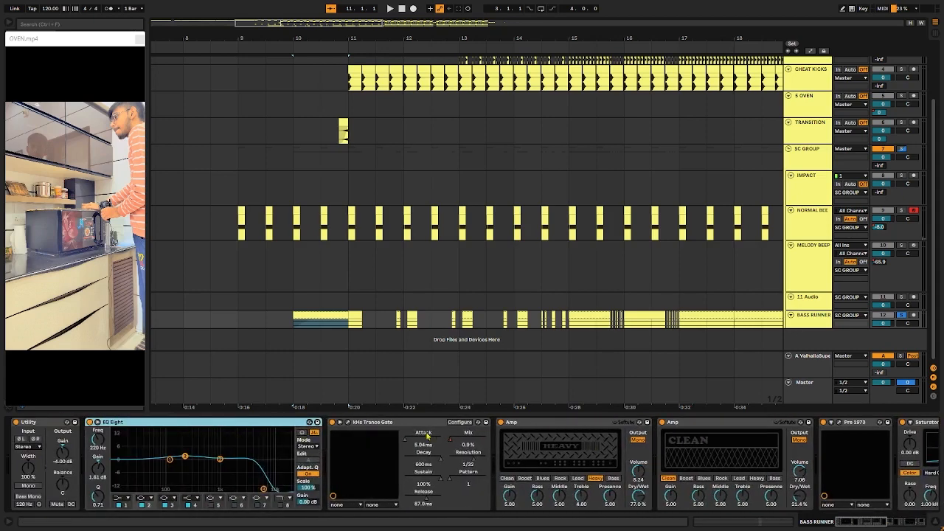
scroll(589, 445, "right", 8)
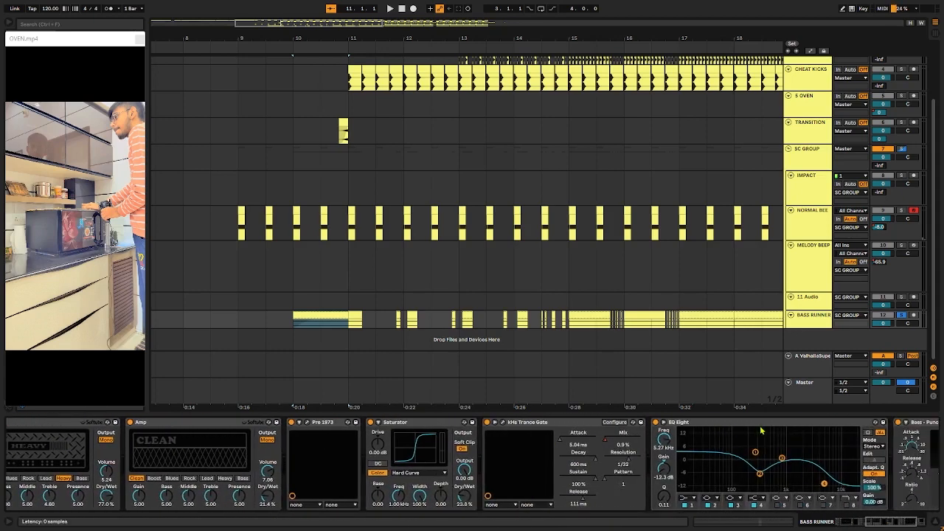
left_click(793, 424, "shift")
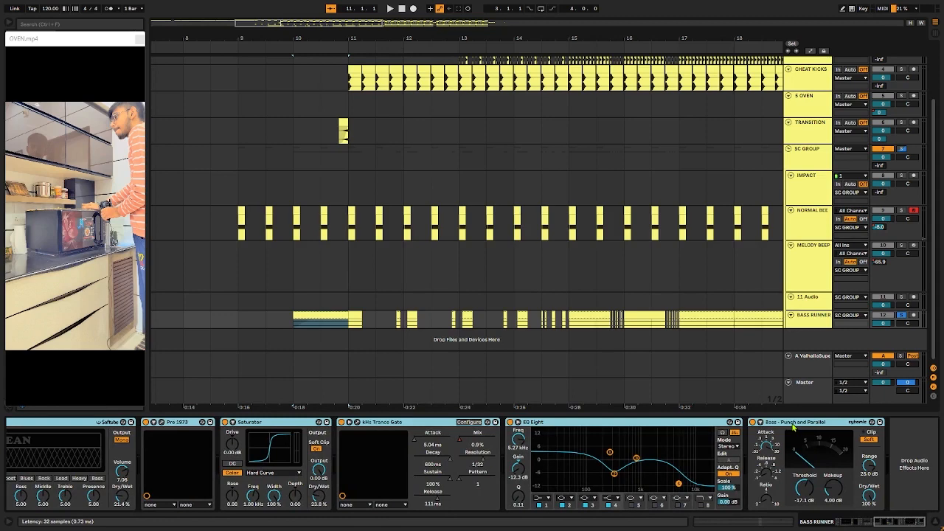
key("ctrl+g")
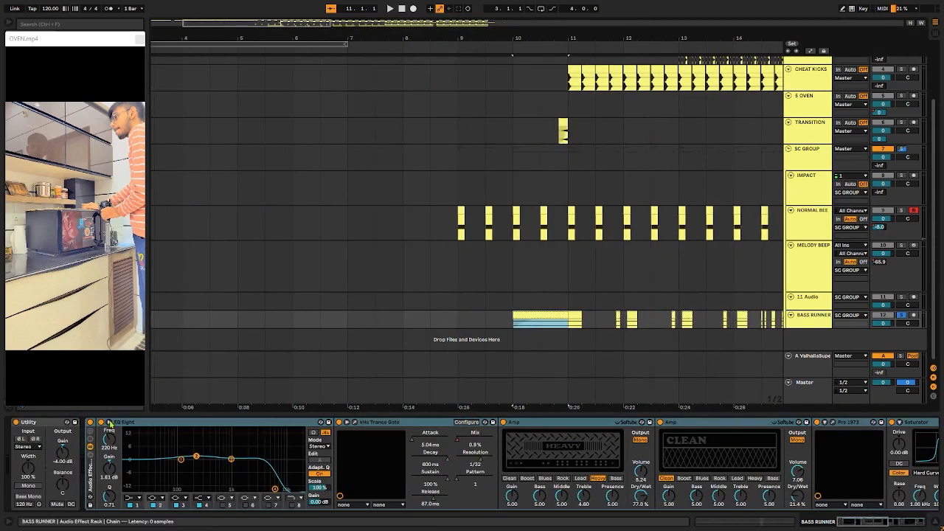
Step: Compare the soloed BASS RUNNER track by playing it from 9.3.1 with its Audio Effect Rack bypassed, and again with the rack re-enabled
left_click(281, 322)
left_click(322, 303)
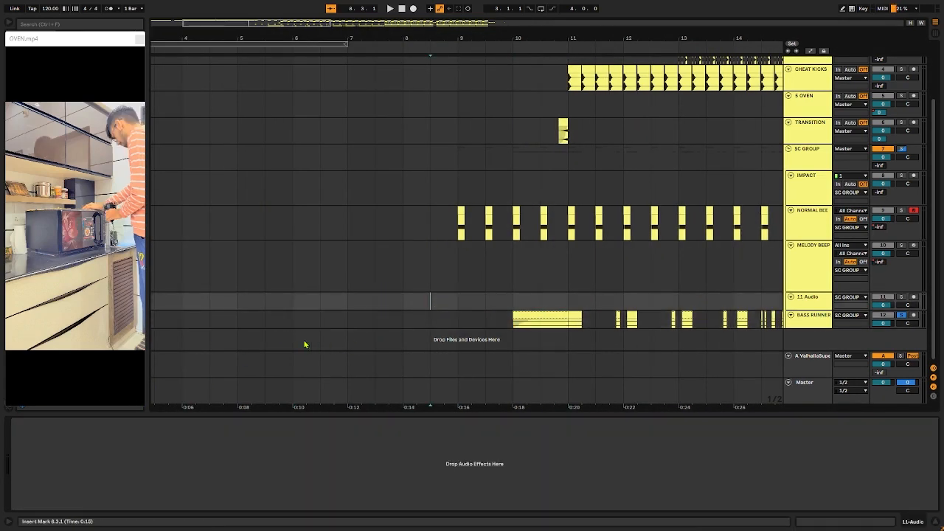
left_click(517, 315)
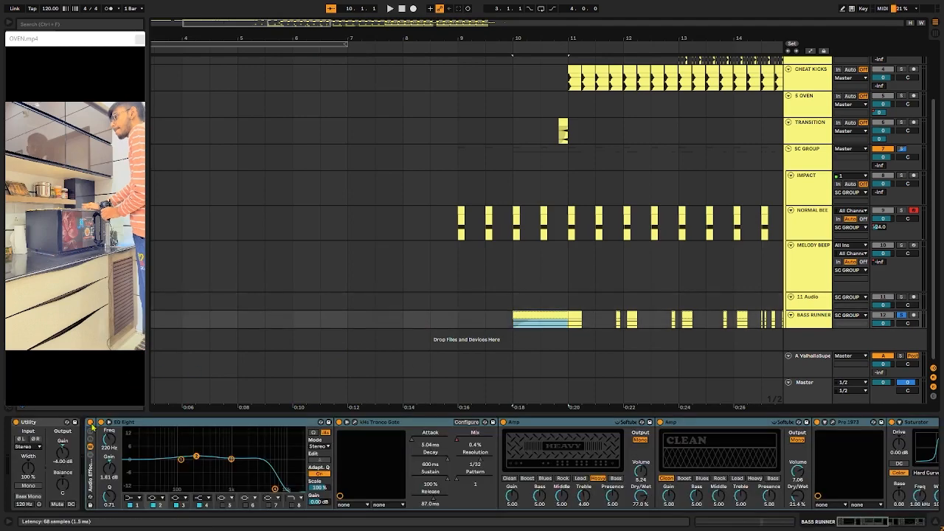
left_click(465, 323)
key("space")
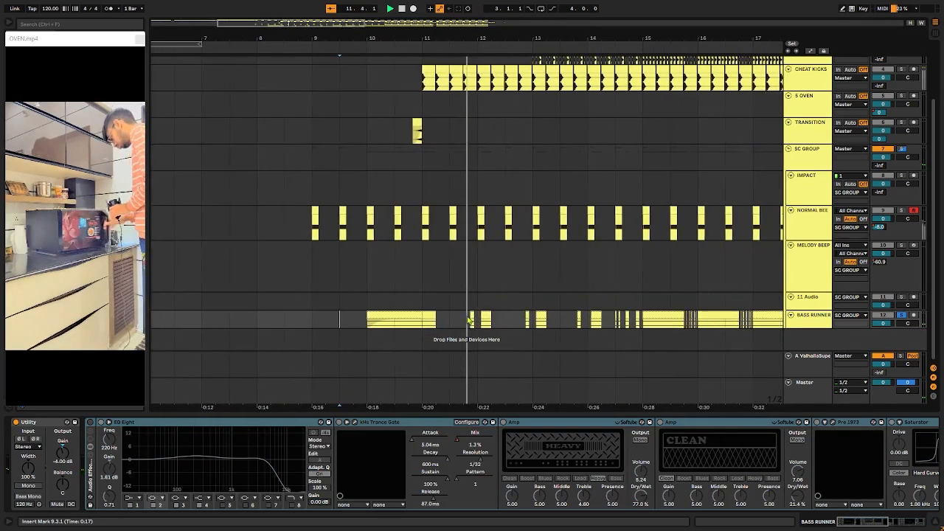
left_click(91, 423)
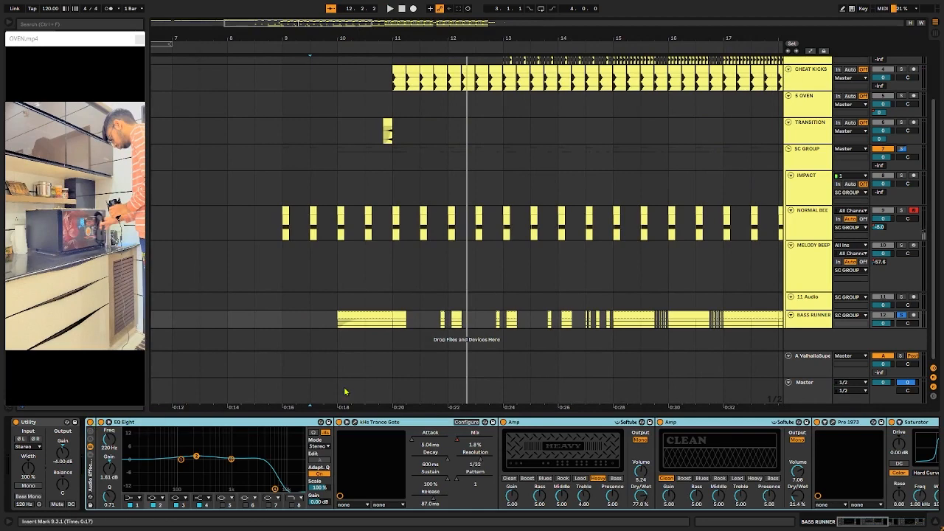
left_click(316, 327)
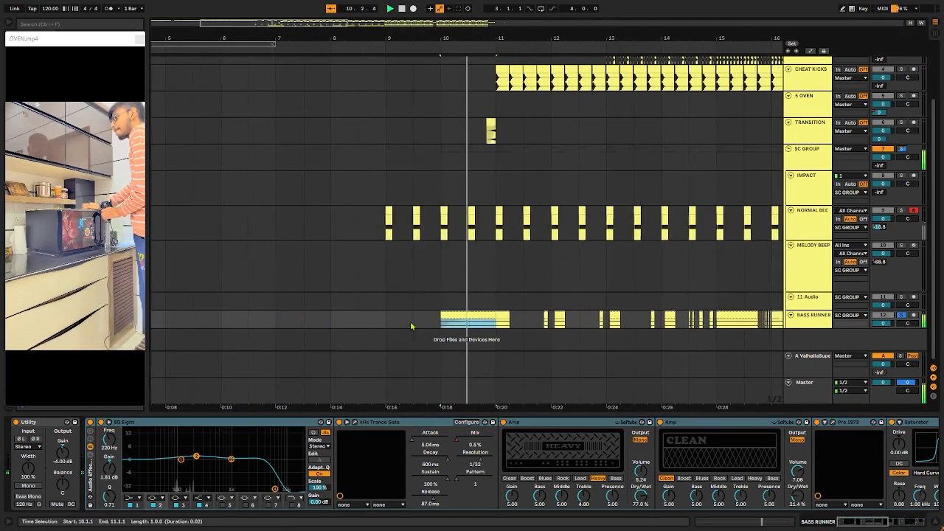
Step: Inspect the BASS RUNNER track's two Amp devices and compare the clip at 10.1.1 with the CLEAN Amp bypassed and re-enabled
scroll(251, 436, "right", 10)
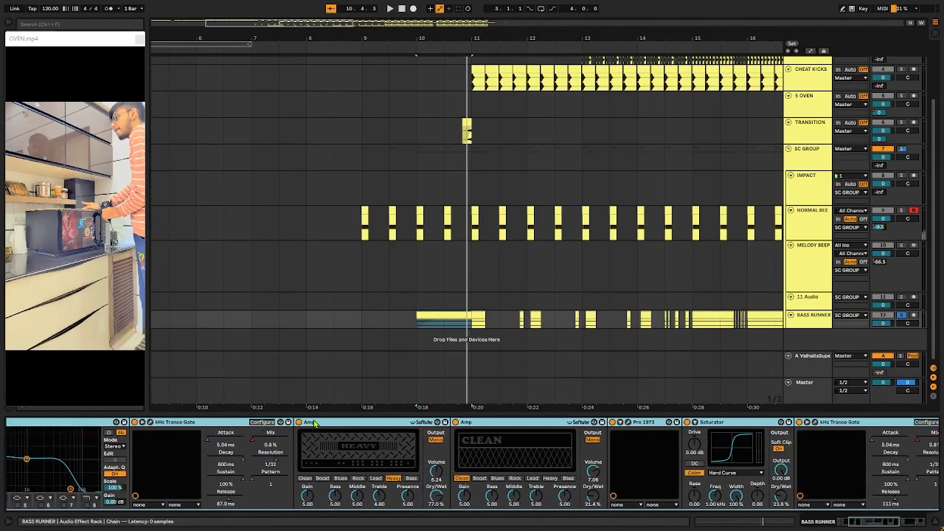
scroll(295, 435, "left", 3)
scroll(303, 426, "left", 2)
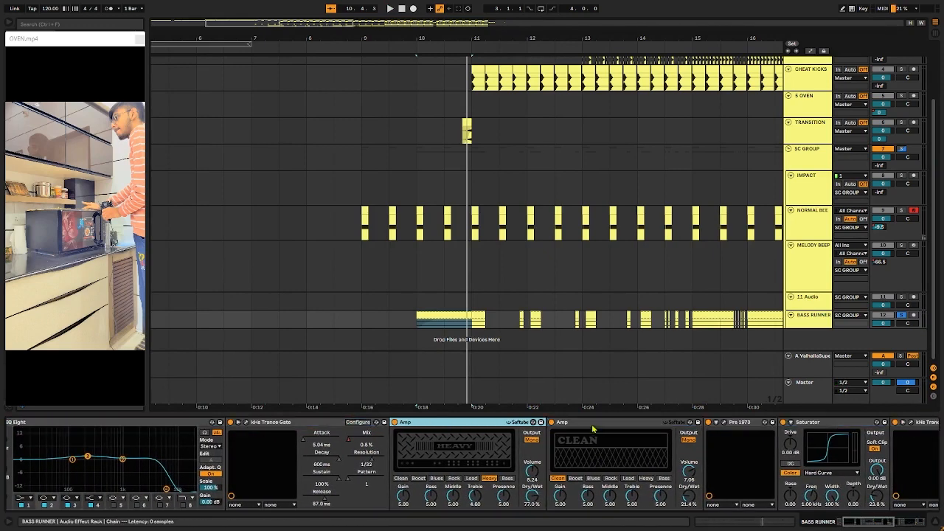
left_click(430, 424)
left_click(553, 423)
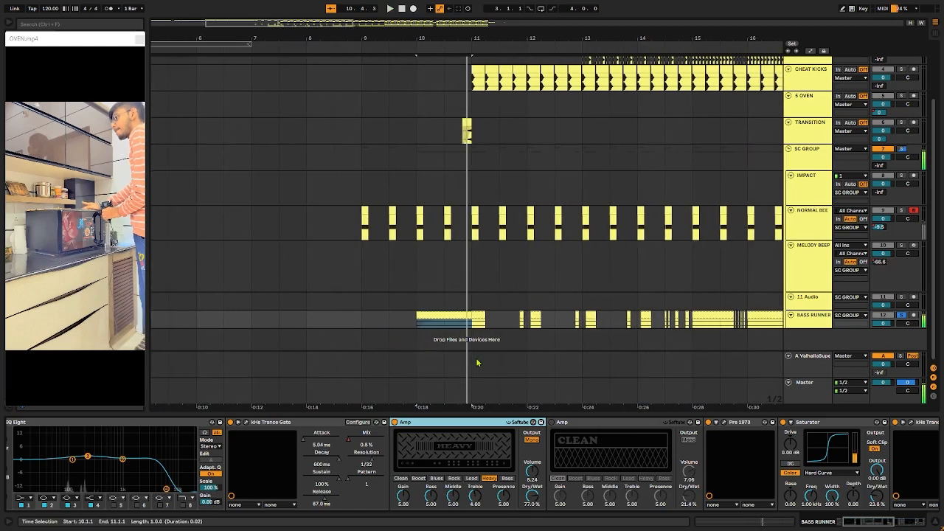
left_click(580, 426)
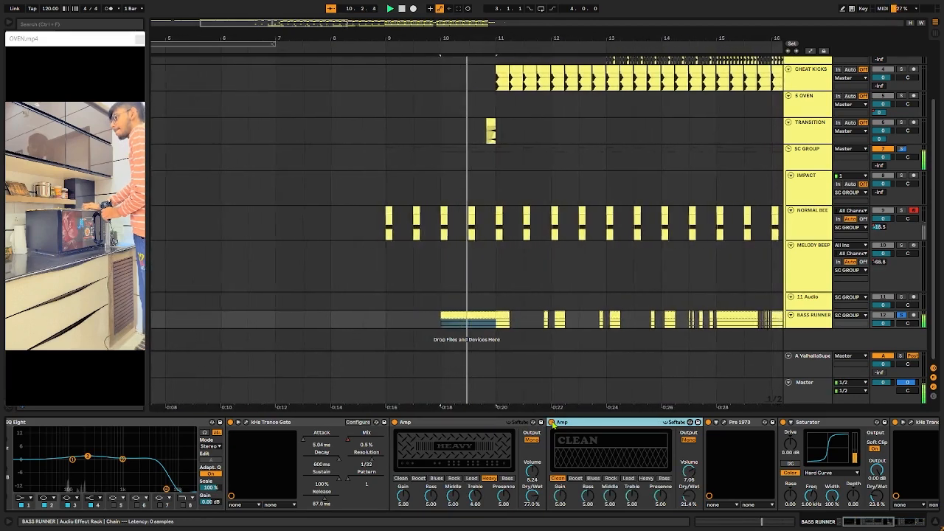
Step: Inspect the Pre 1973 preamp's settings in its plug-in window, close the window and audition the effect on the bass
scroll(705, 433, "right", 3)
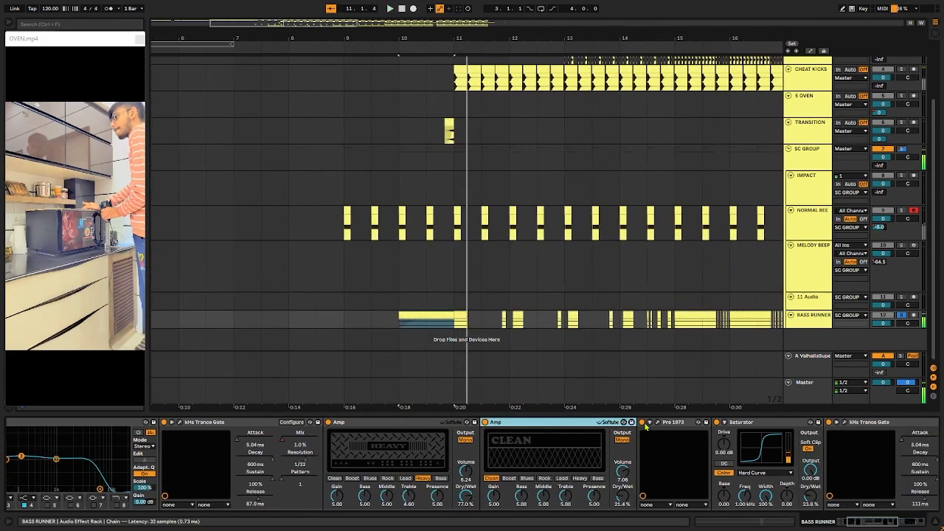
left_click(657, 424)
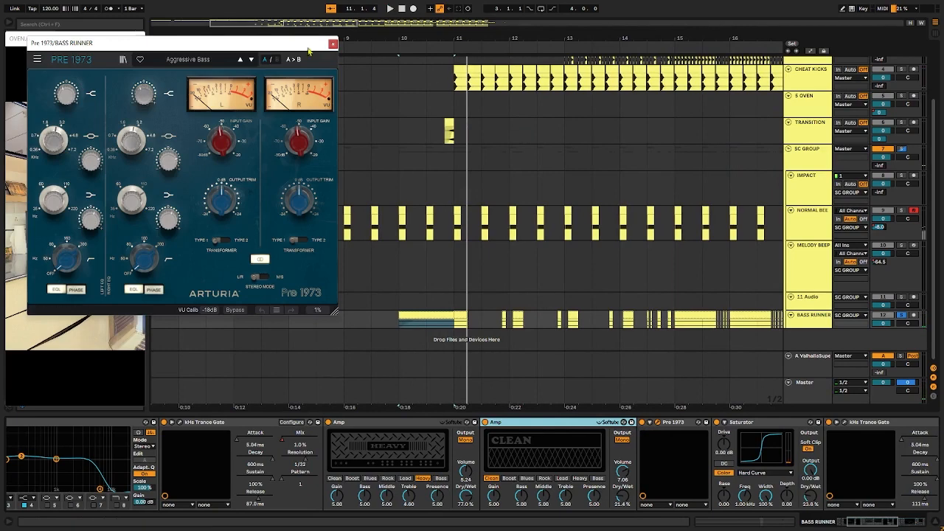
left_click(333, 44)
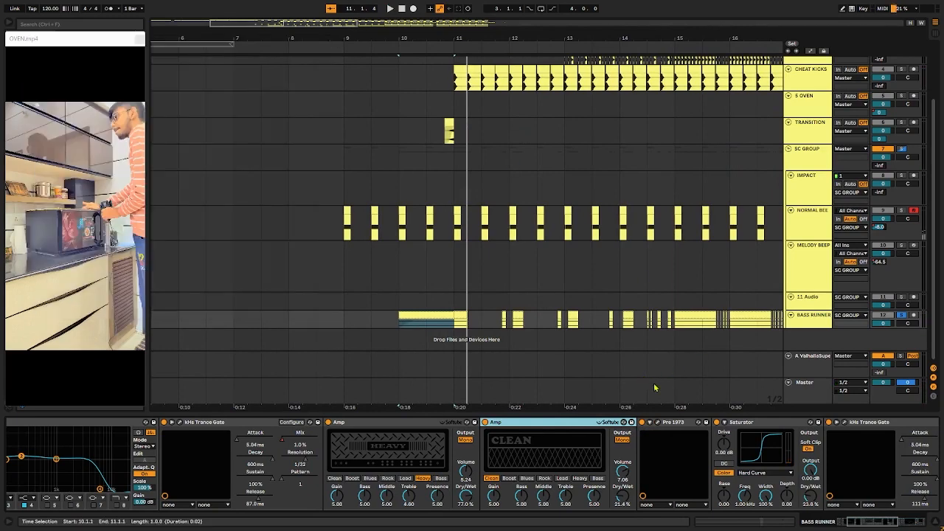
left_click(661, 425)
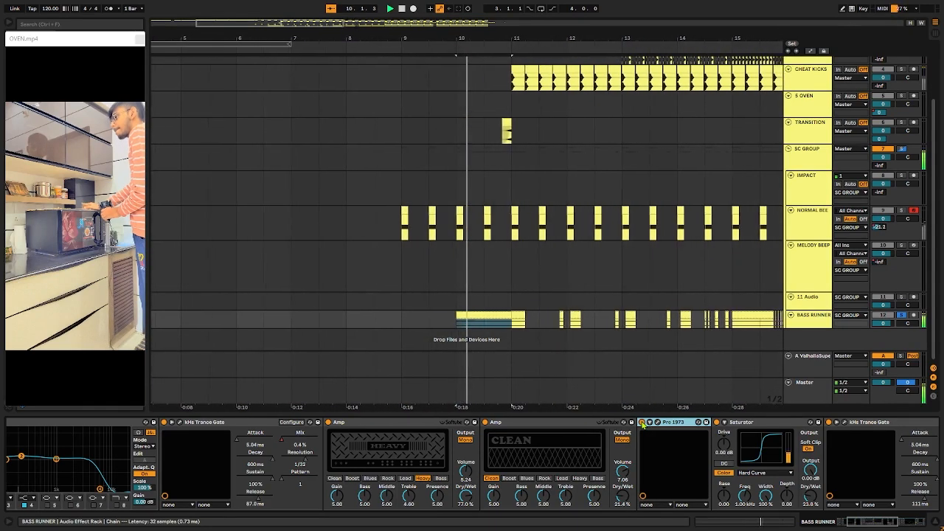
Step: Examine the BASS RUNNER effects from Saturator to Bass - Punch and Parallel, and reselect the clip section starting at 10.1.1
scroll(682, 428, "right", 5)
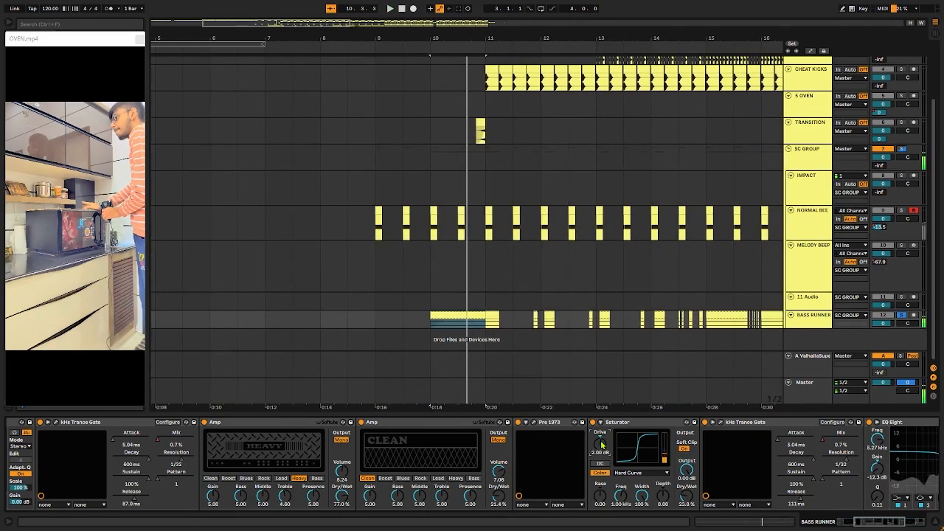
scroll(602, 444, "right", 5)
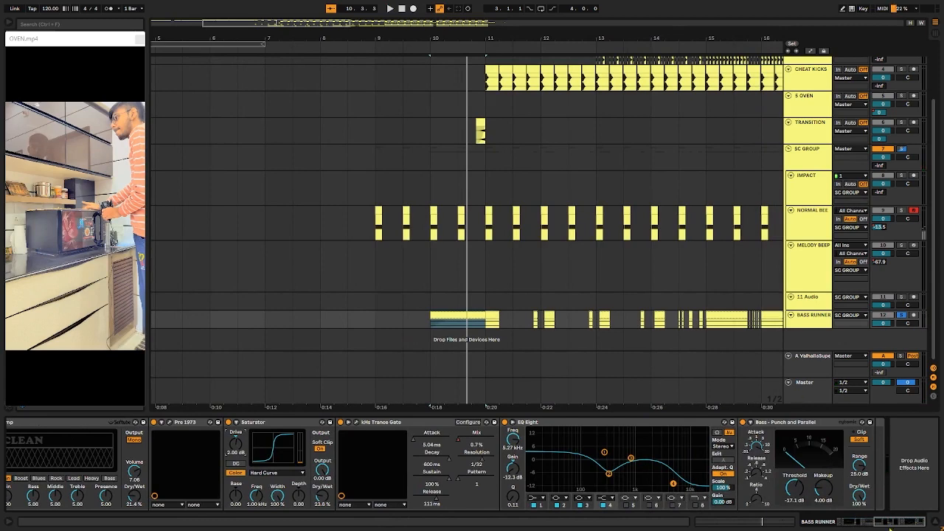
scroll(690, 478, "left", 2)
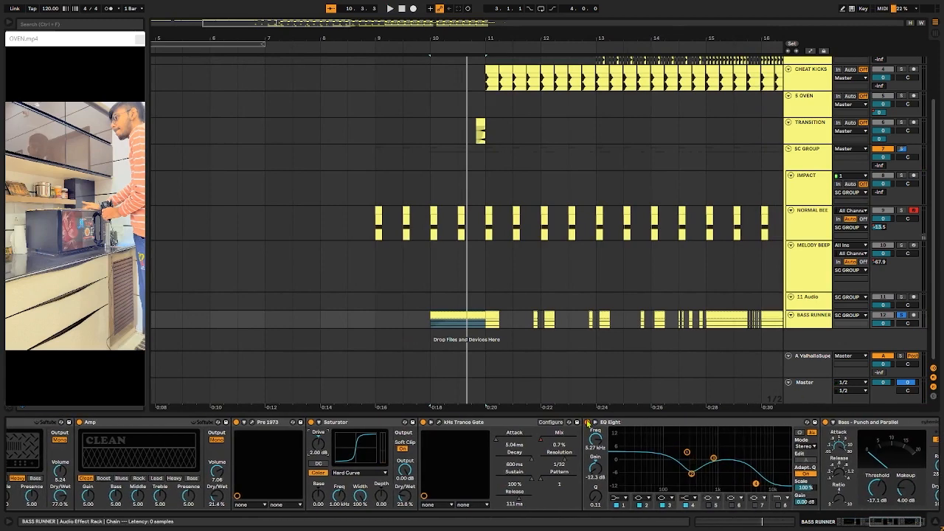
left_click(455, 301)
left_click(441, 324)
left_click(465, 302)
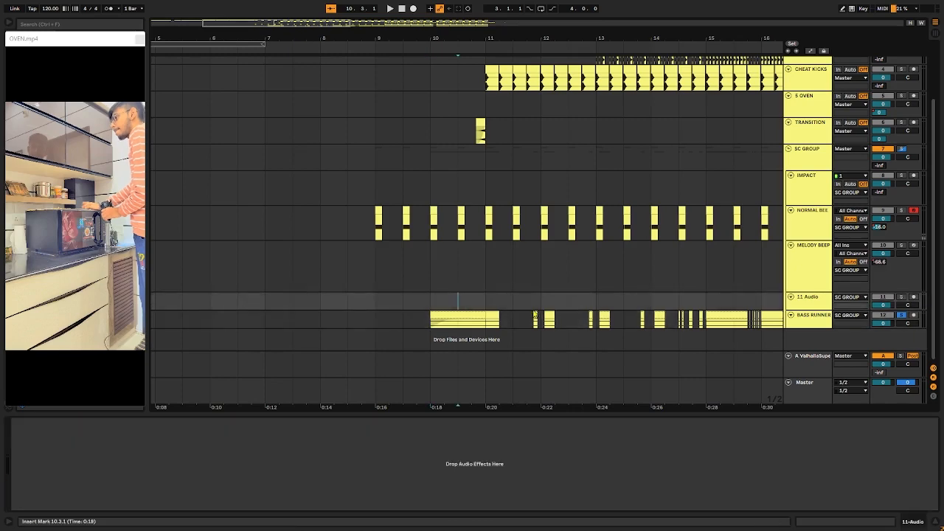
left_click(461, 316)
scroll(652, 423, "right", 2)
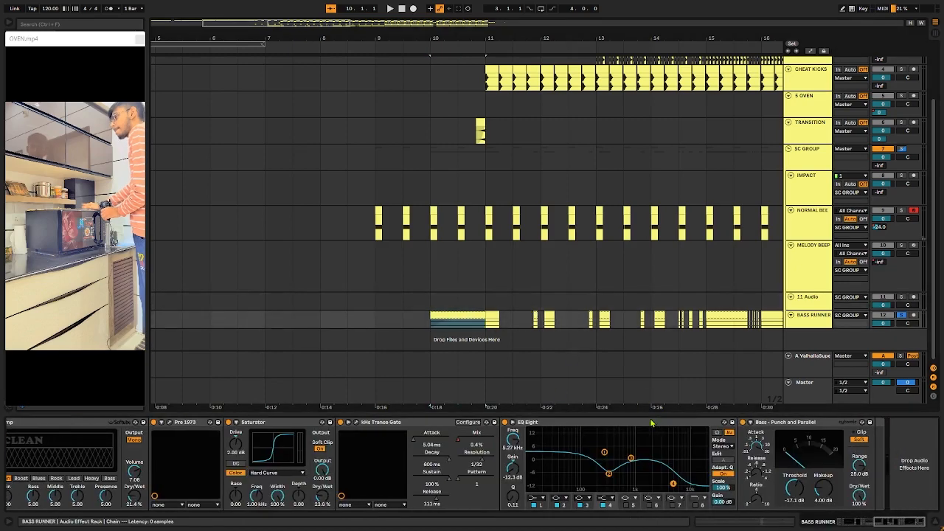
Step: Compare the soloed bass from 10.1.1 with the second EQ Eight bypassed and re-enabled
left_click(592, 429)
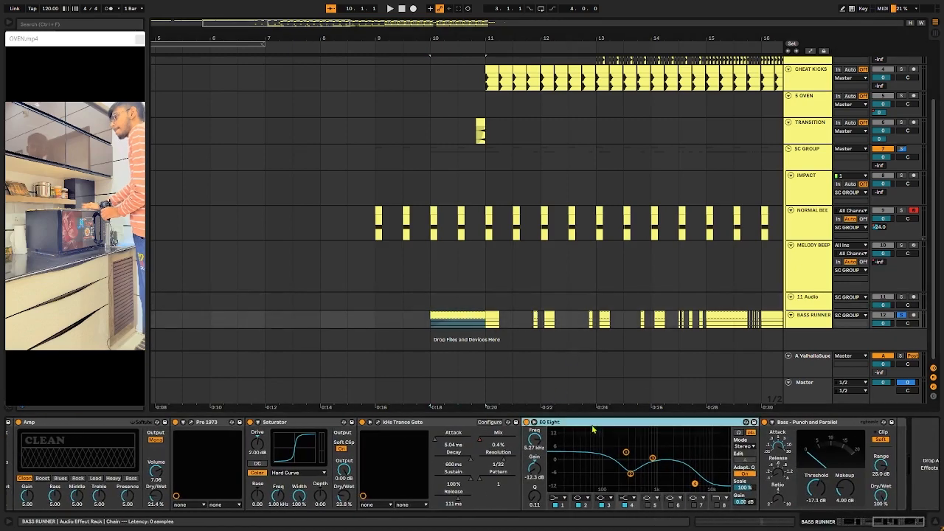
left_click(526, 423)
key("space")
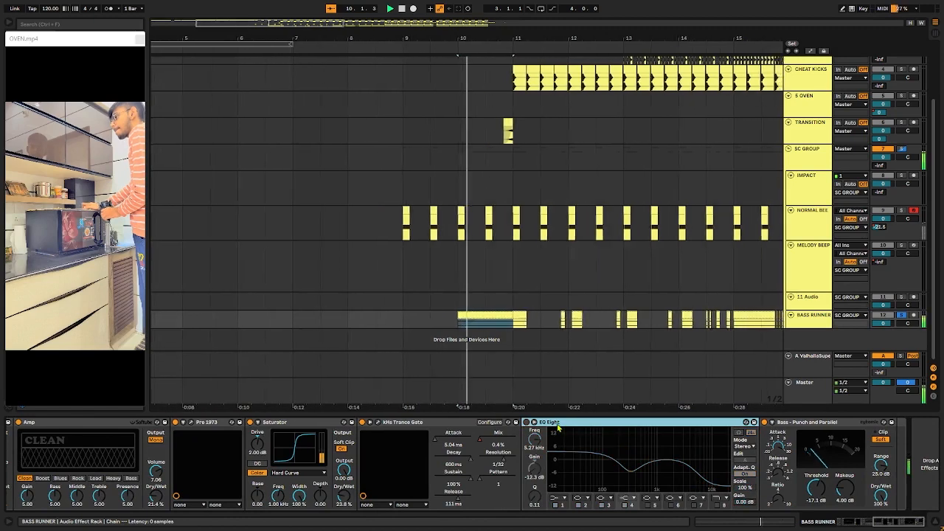
left_click(527, 422)
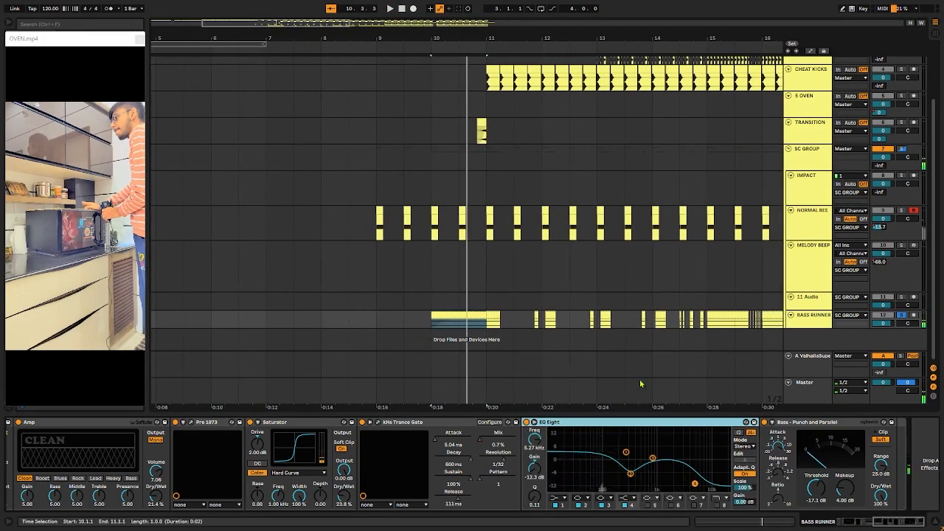
Step: Look over the BASS RUNNER clips after 11.1.1 and play the soloed track from 11.1.1
scroll(564, 323, "right", 3)
left_click(388, 319)
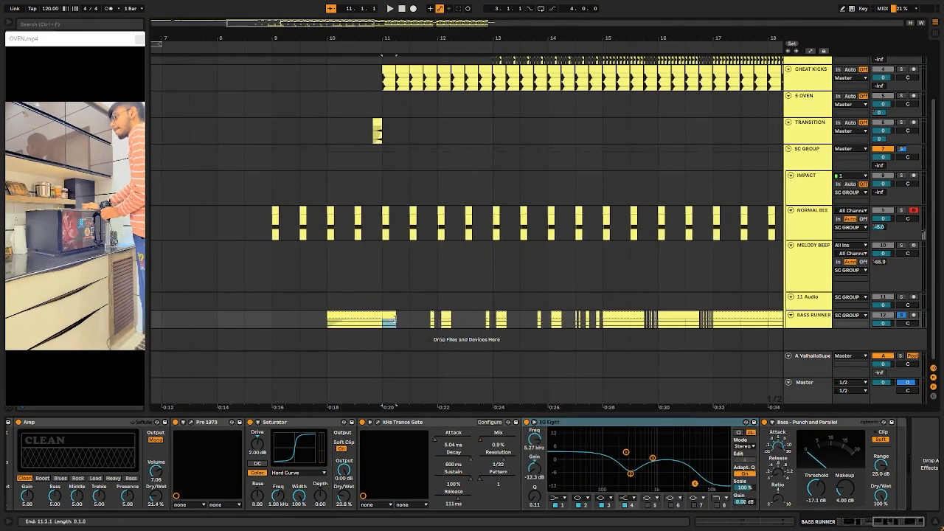
scroll(763, 314, "right", 4)
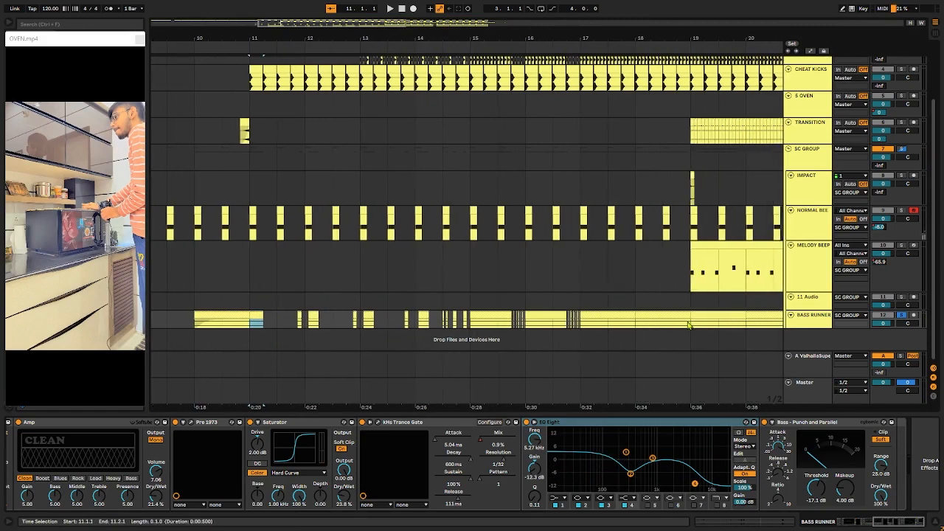
scroll(690, 327, "left", 2)
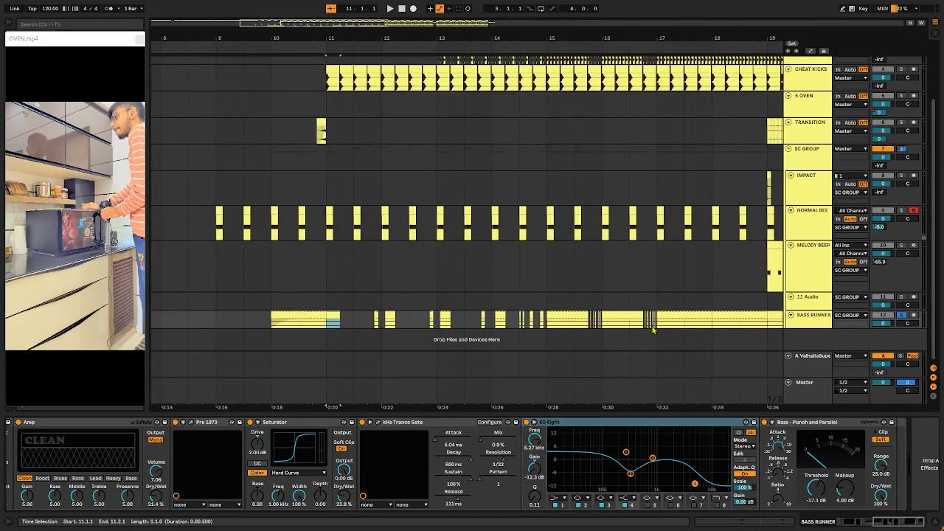
scroll(329, 328, "left", 3)
key("space")
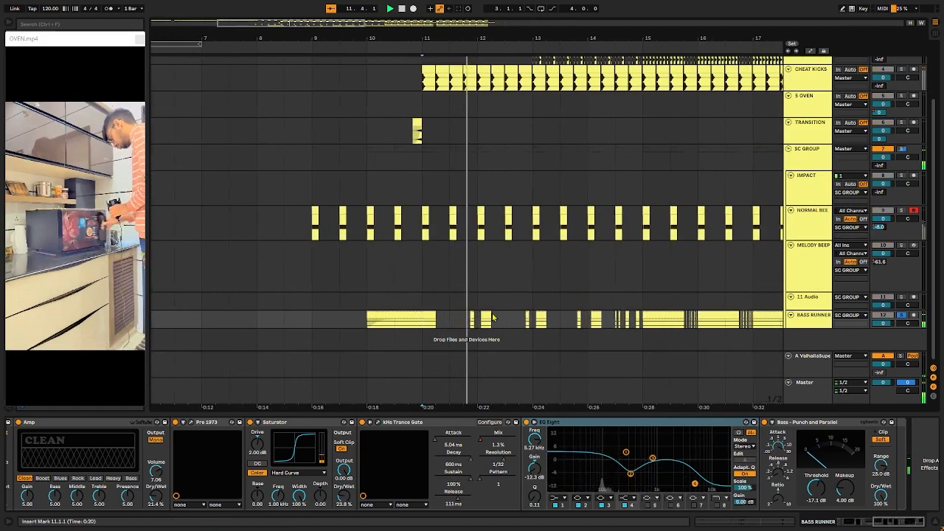
scroll(527, 323, "right", 1)
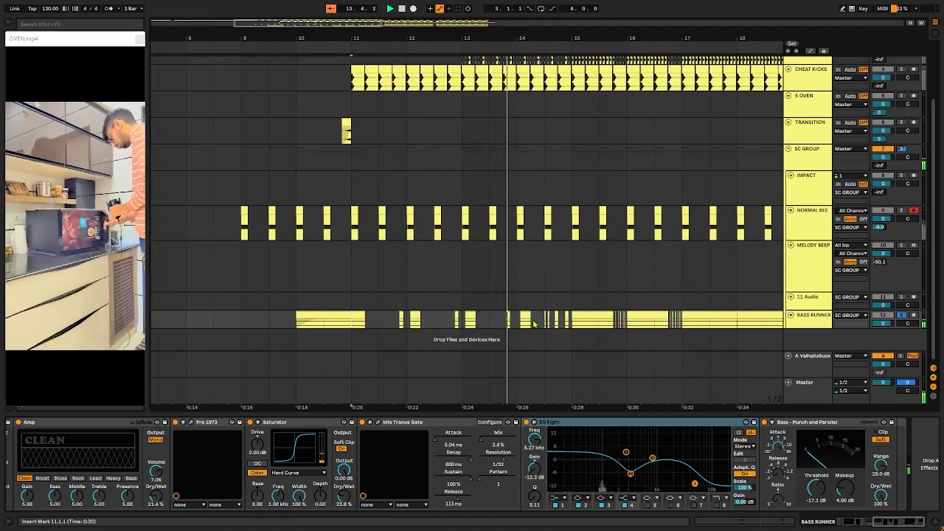
Step: Play the soloed BASS RUNNER track from 15.1.1, stop, and place the insert marker at the chopped clips at 15.4.1
left_click(573, 325)
key("space")
key("space")
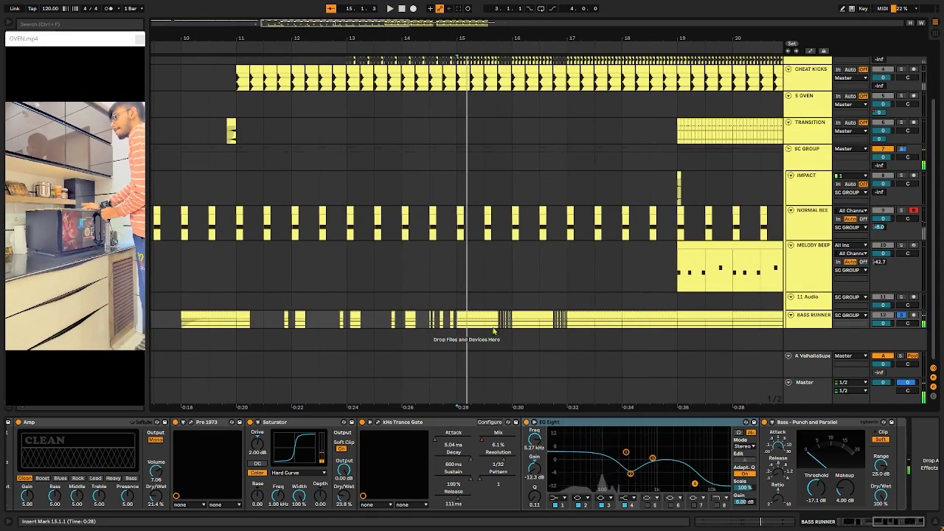
scroll(494, 330, "up", 10)
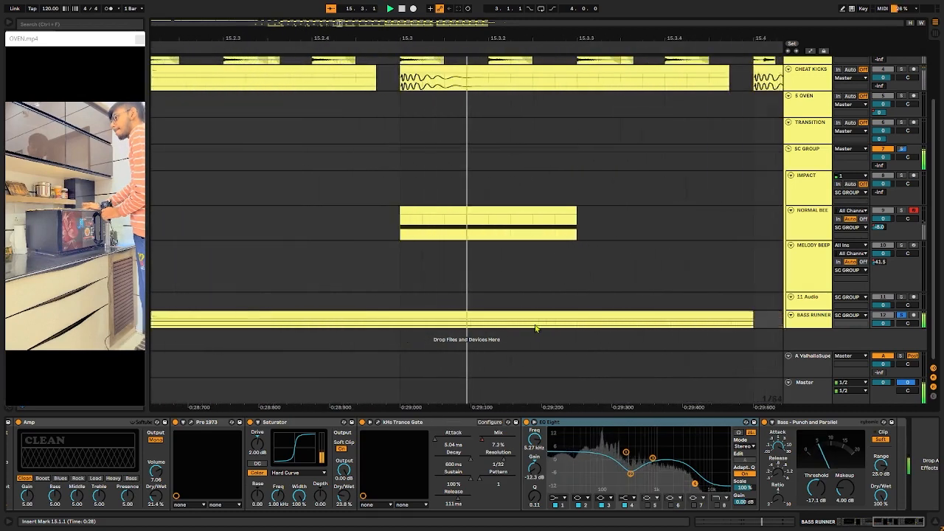
key("space")
left_click(192, 329)
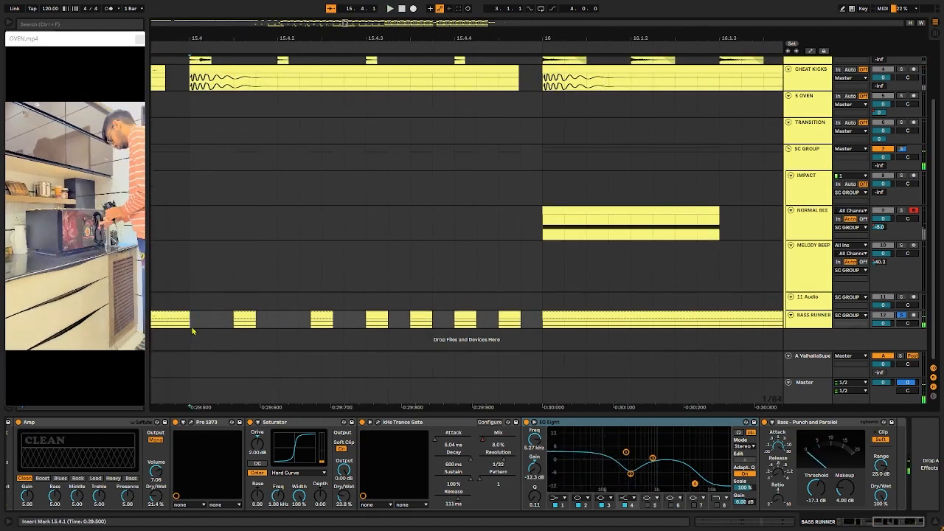
Step: Play the chopped BASS RUNNER section from 15.4.1 and stop at 17.1.1
scroll(263, 329, "down", 3)
scroll(314, 330, "down", 4)
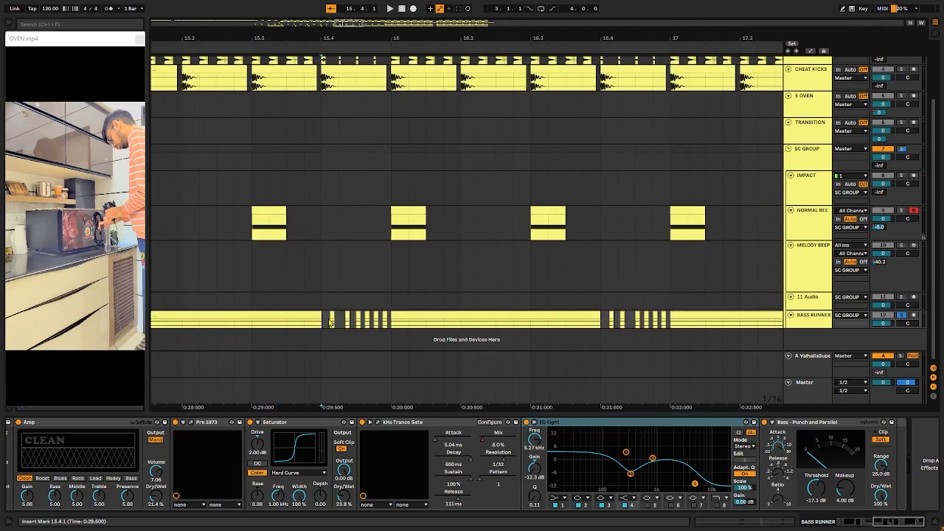
key("space")
scroll(369, 329, "down", 5)
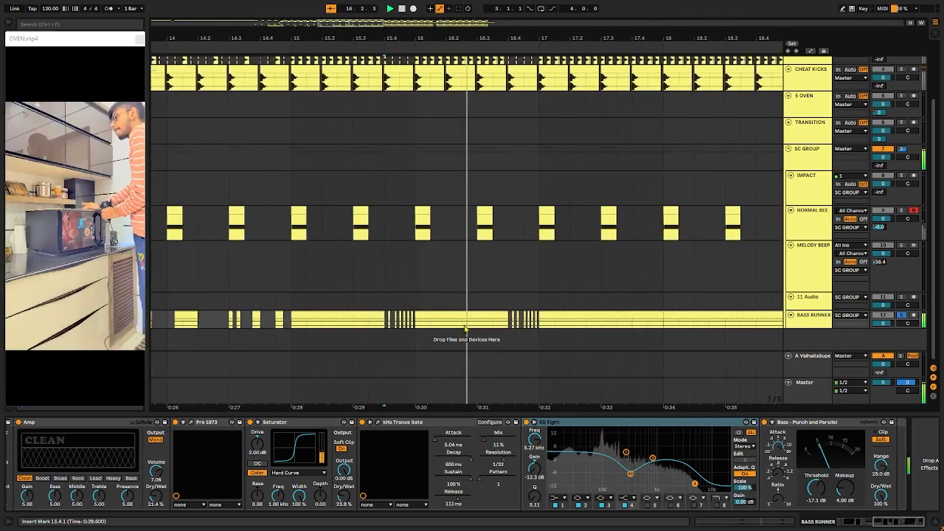
key("space")
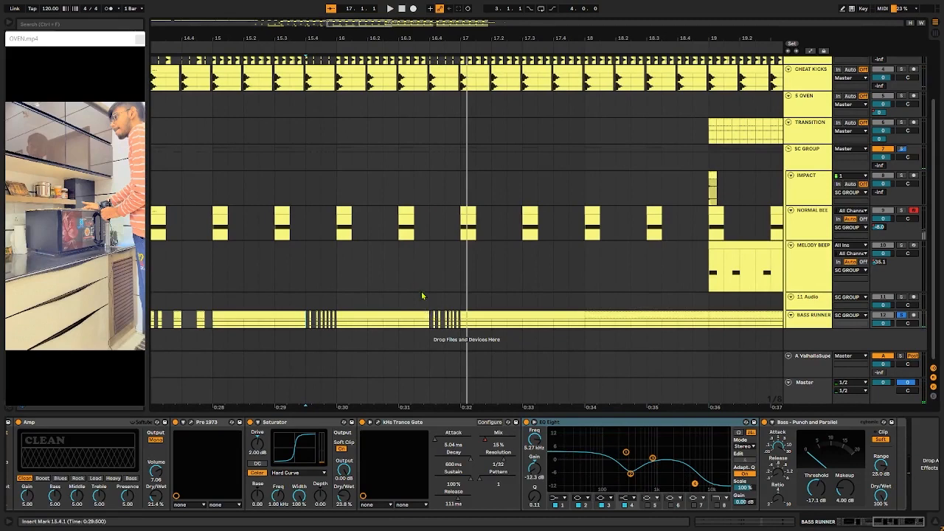
Step: Examine the chopped HATS clips around 16.4, place the insert marker at 16.3.4 and solo the HATS track
scroll(423, 265, "up", 2)
scroll(424, 162, "up", 8)
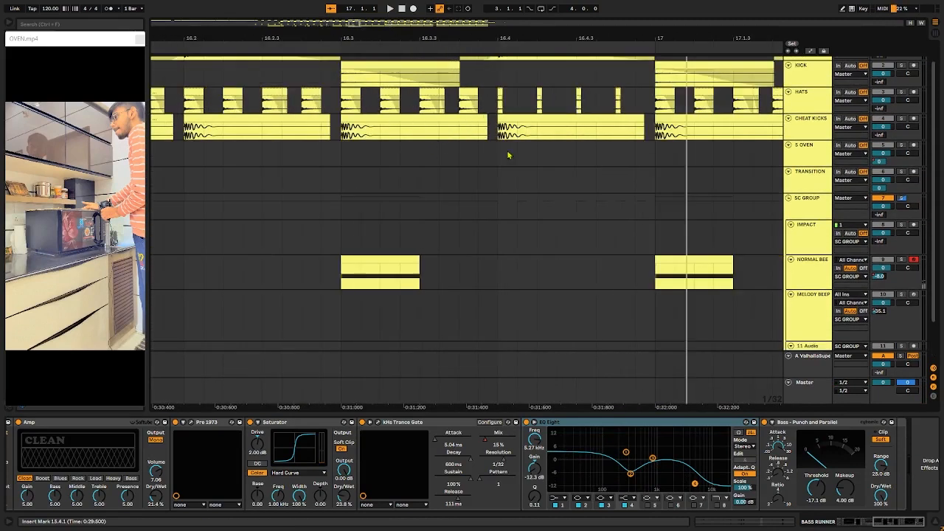
scroll(509, 154, "down", 4)
left_click(503, 105)
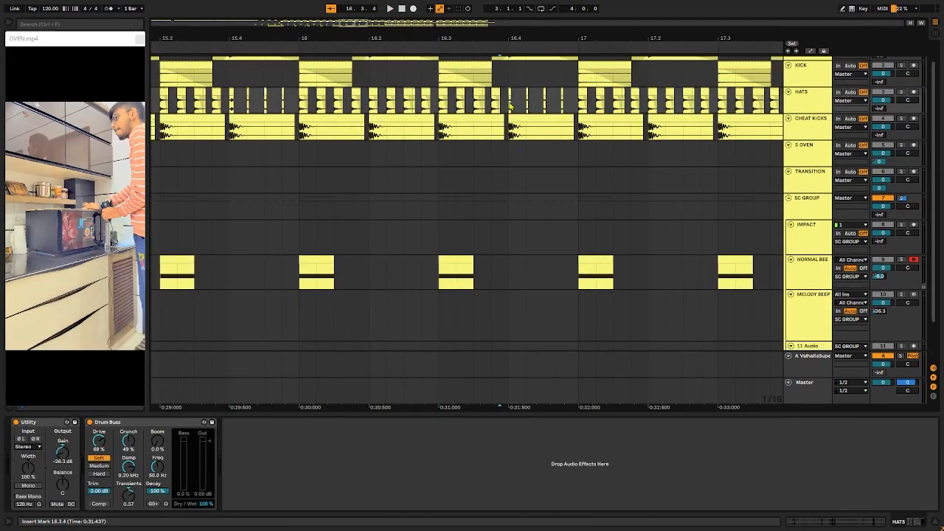
left_click(818, 98)
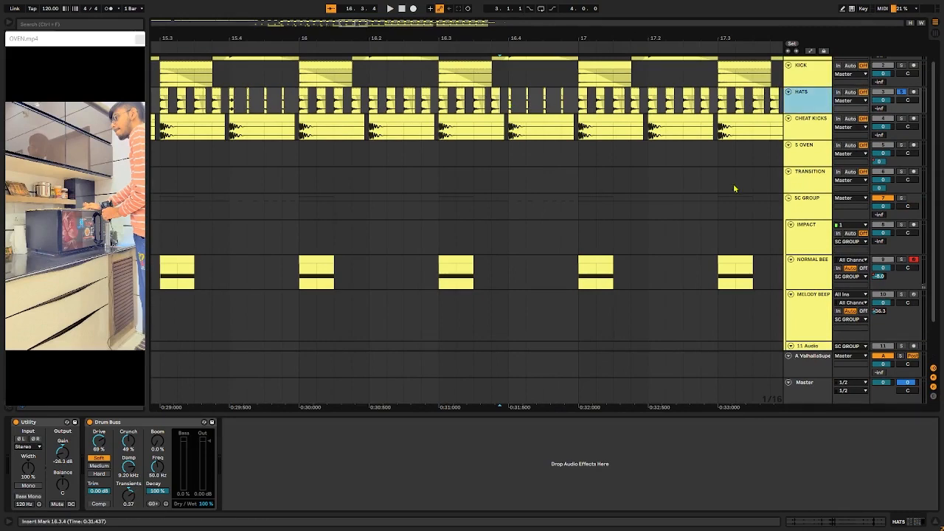
Step: Play the HATS and BASS RUNNER tracks soloed together from 16.3.4 and remove both solos
scroll(496, 271, "down", 2)
left_click(807, 317)
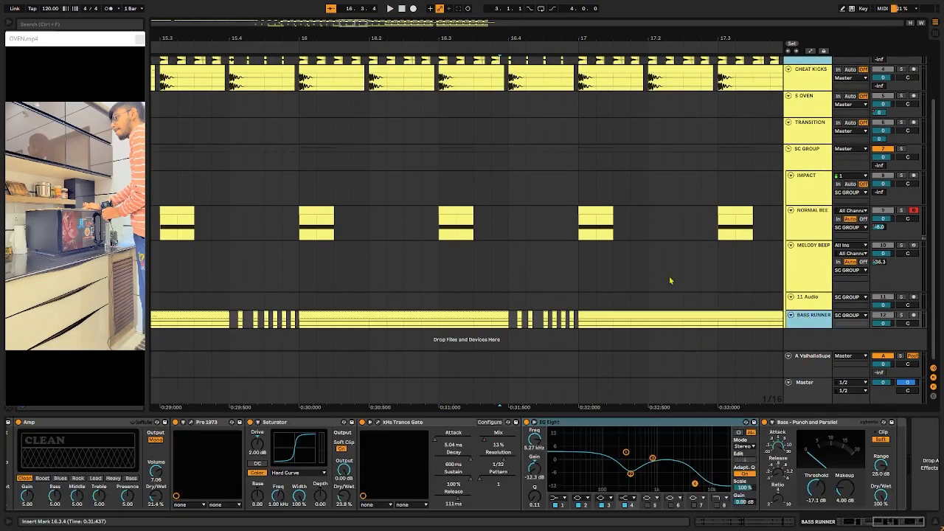
scroll(637, 267, "up", 1)
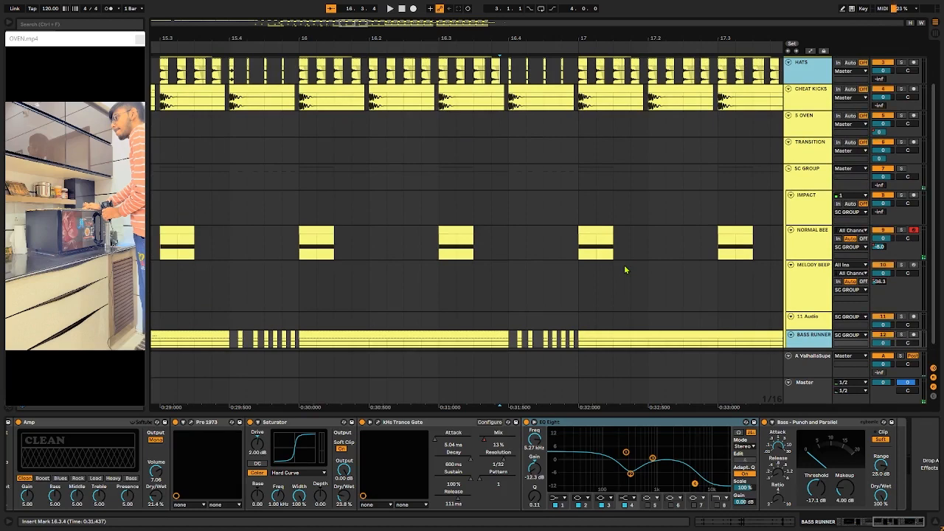
key("space")
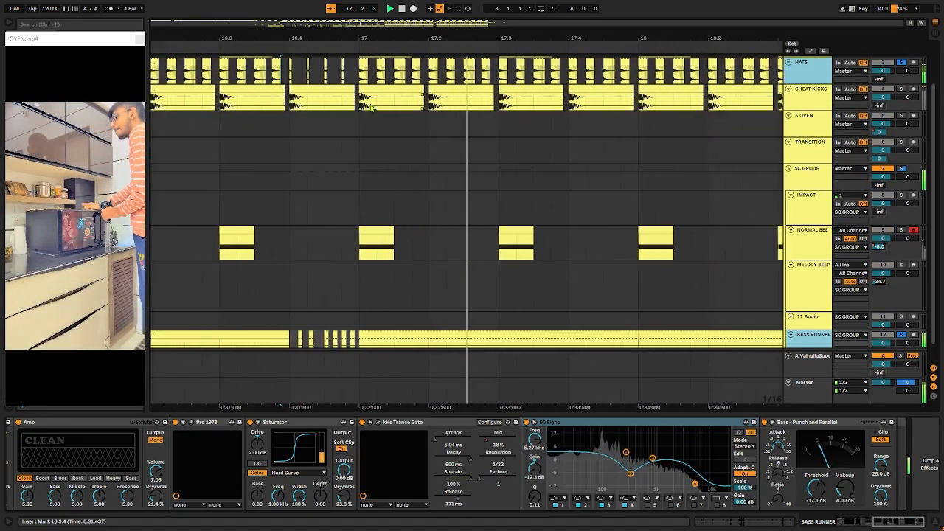
key("space")
key("s")
Step: Place the insert marker at 17.1.1 on the SC GROUP track and view its Compressor alongside the whole arrangement
scroll(472, 154, "down", 3)
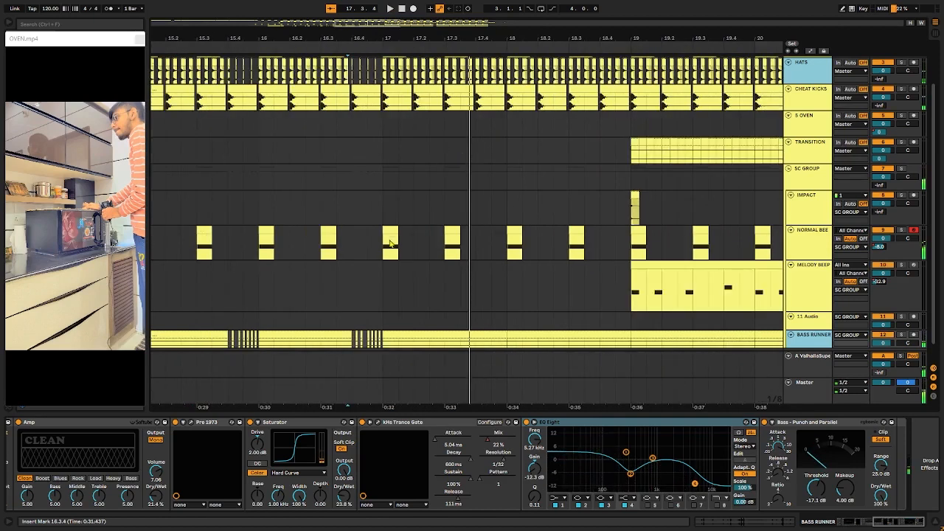
left_click(388, 184)
scroll(391, 190, "down", 3)
scroll(399, 231, "down", 1)
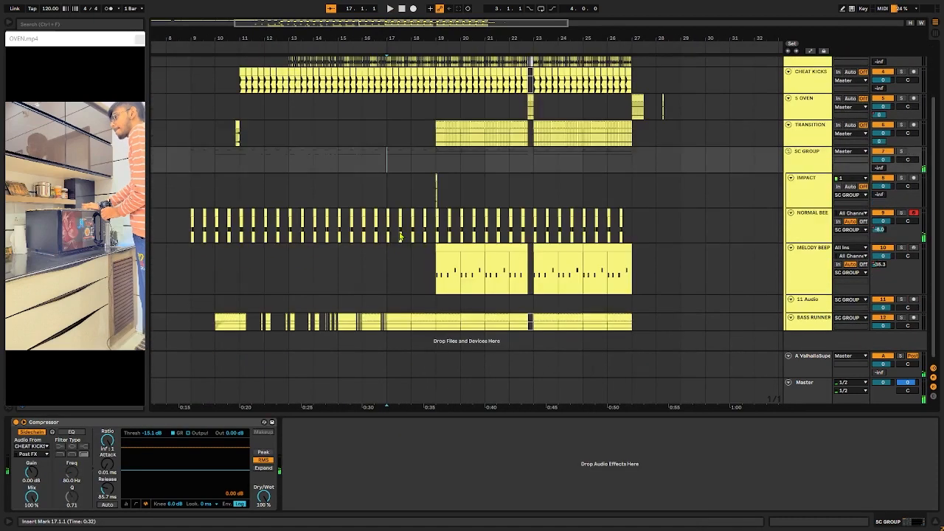
Step: Show the Master track's devices, play from 17.1.1 and open the kHs Pitch Shifter window beside the arrangement
left_click(811, 394)
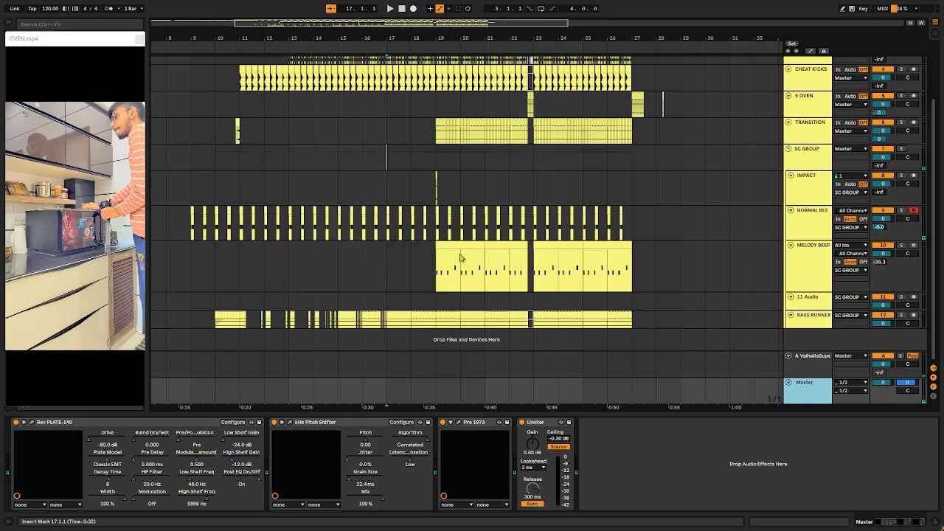
key("space")
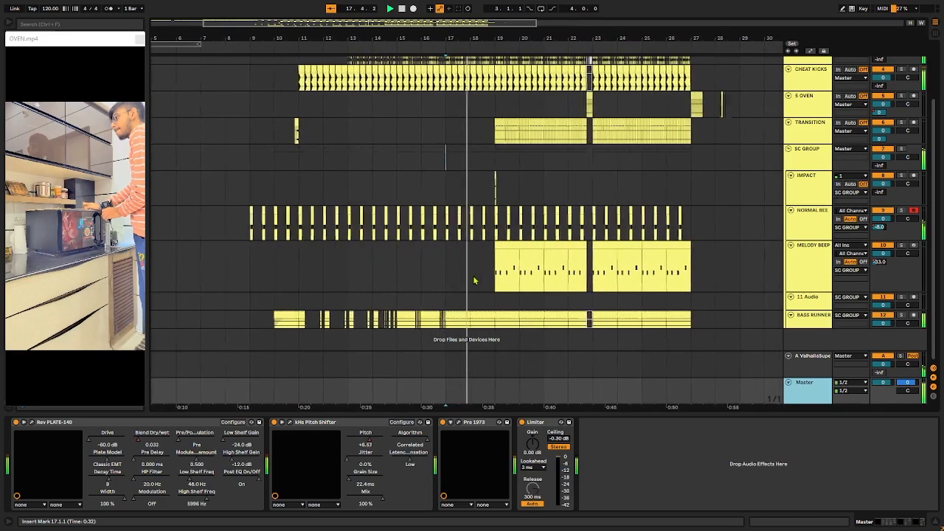
left_click(291, 423)
left_click_drag(691, 361, 593, 294)
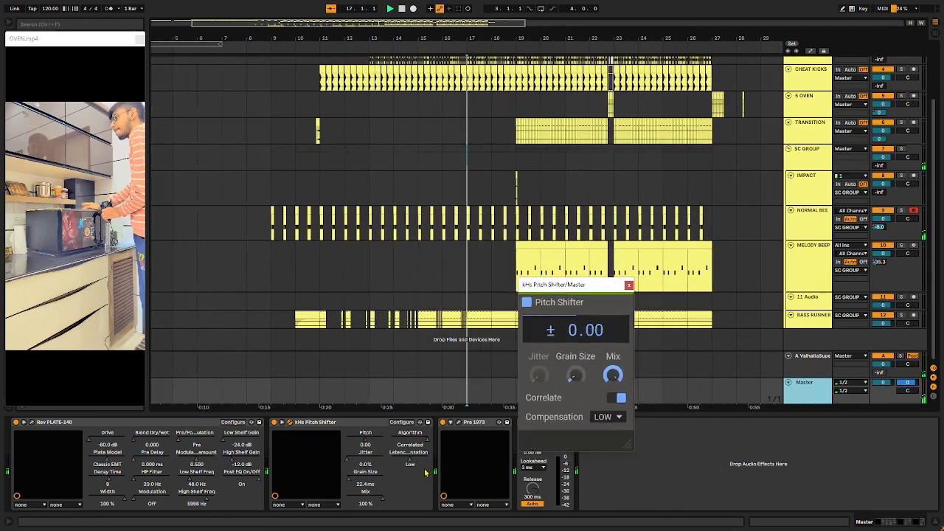
Step: Show the automation lanes, examine the Master Pitch curve, play from 16.1.1 and hide the automation again
key("a")
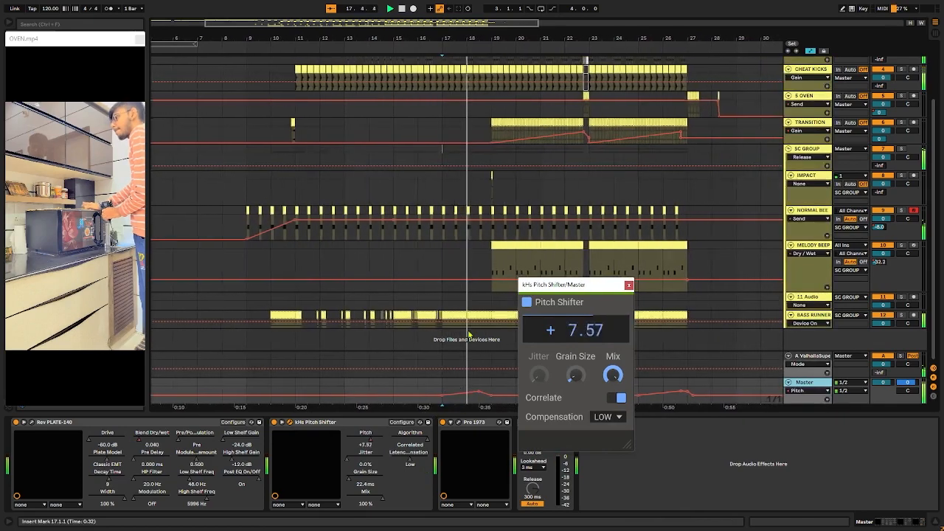
scroll(460, 387, "up", 3)
key("alt+space")
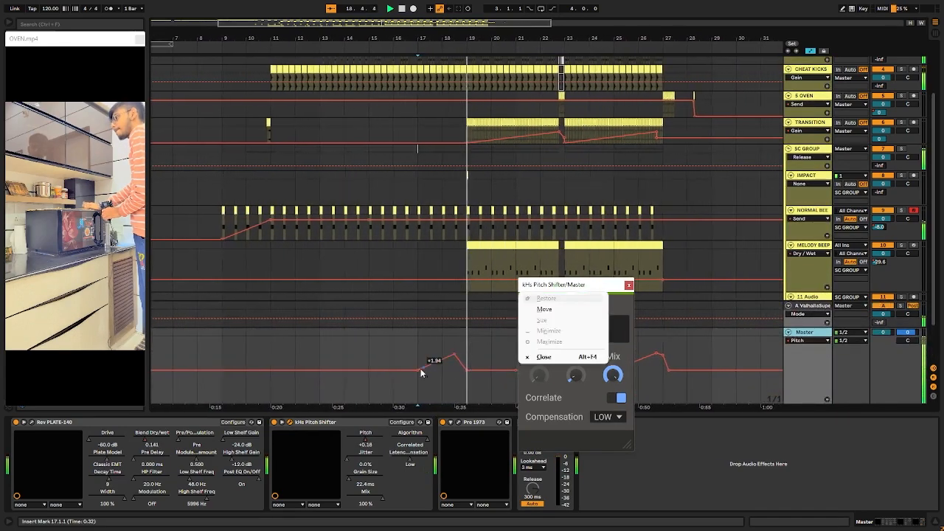
left_click(385, 341)
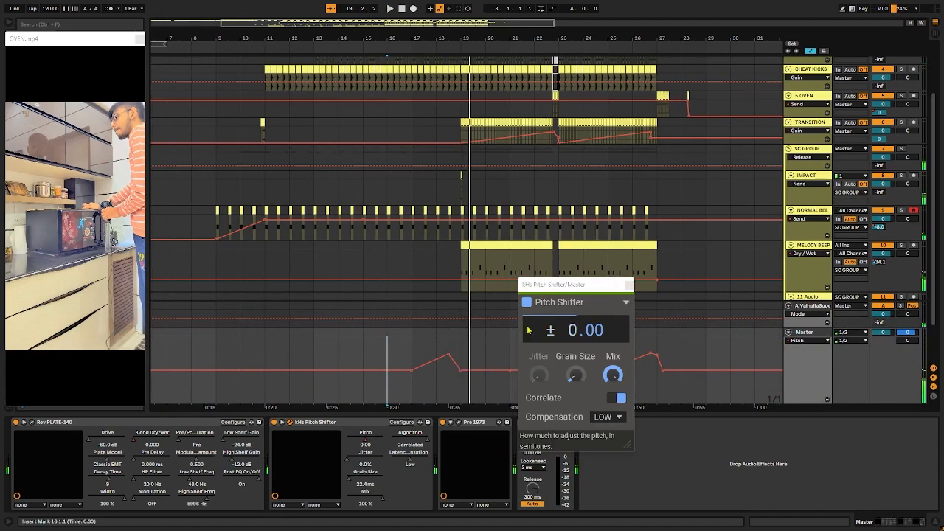
key("a")
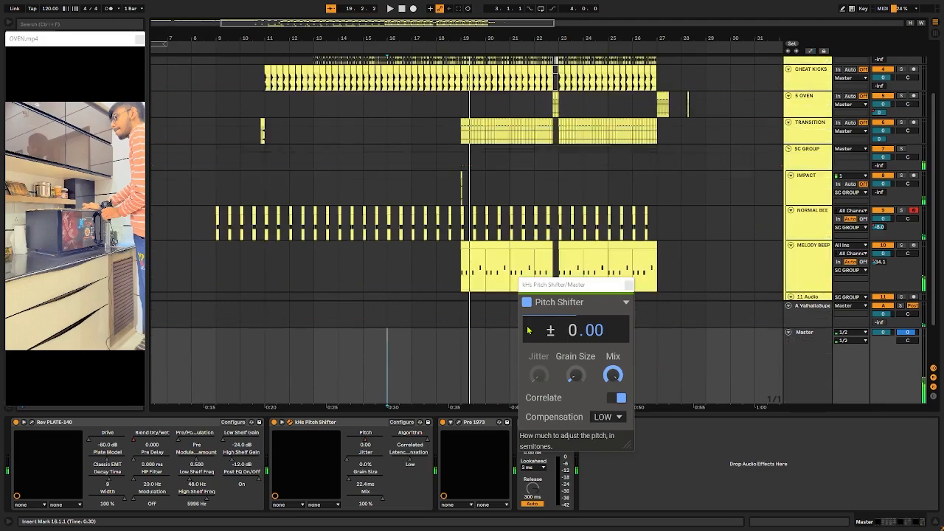
key("space")
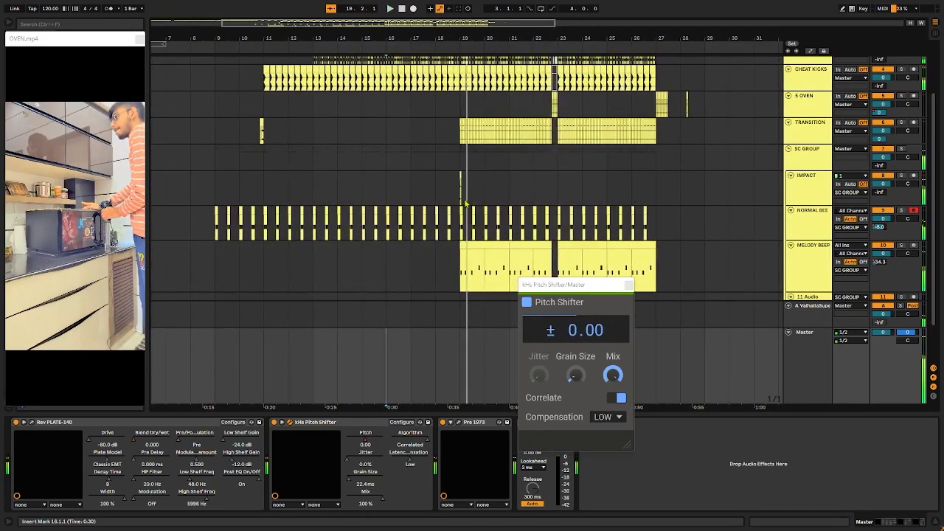
Step: Solo the IMPACT track and play its hit from 18.3.3
scroll(465, 202, "up", 5)
left_click(461, 193)
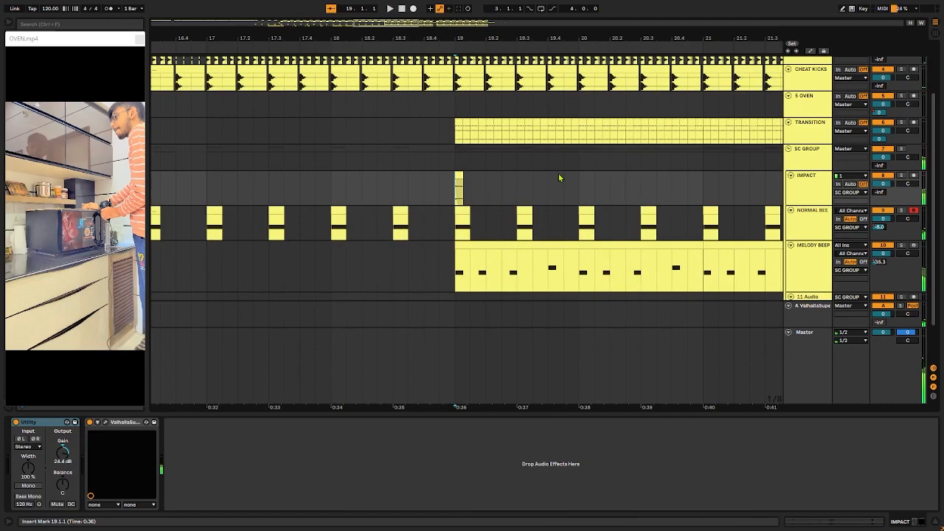
key("s")
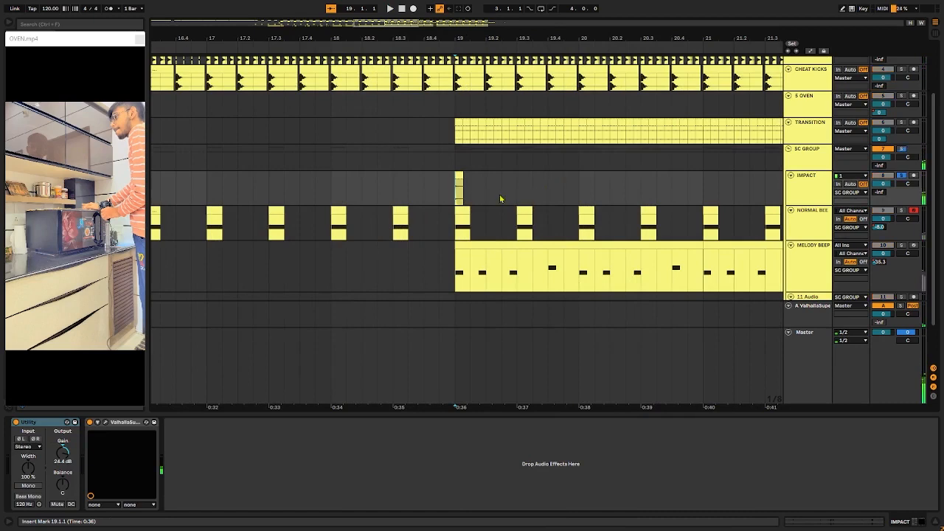
left_click(407, 191)
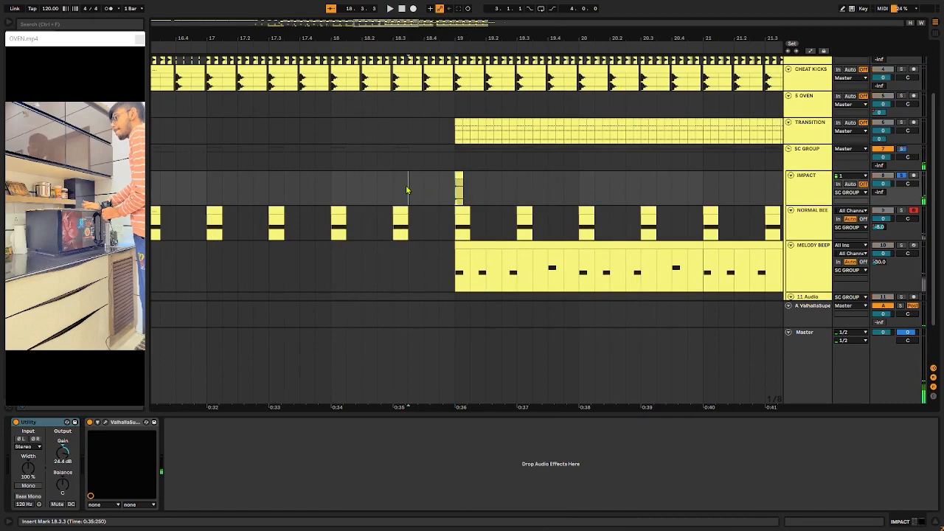
key("space")
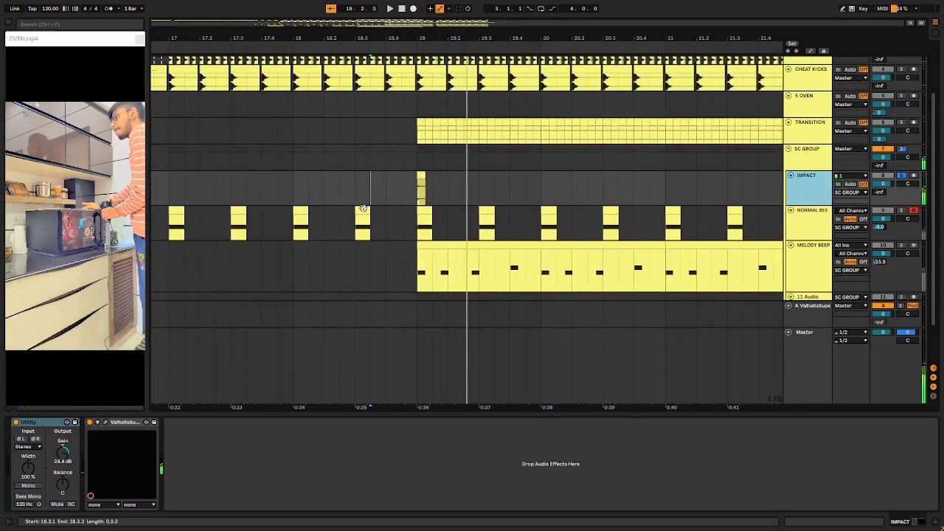
Step: Bypass ValhallaSupermassive on the IMPACT track and play the dry hit from 18.4.4
key("plus")
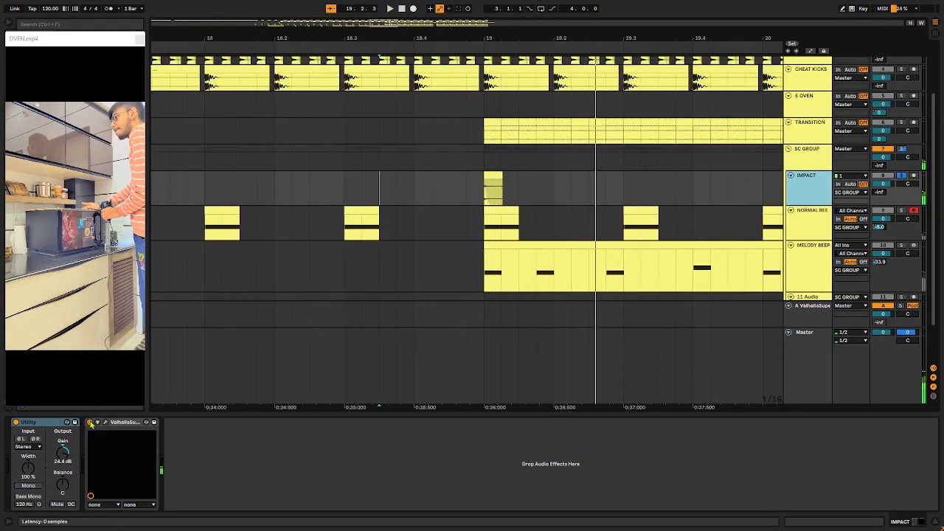
left_click(491, 212)
key("plus")
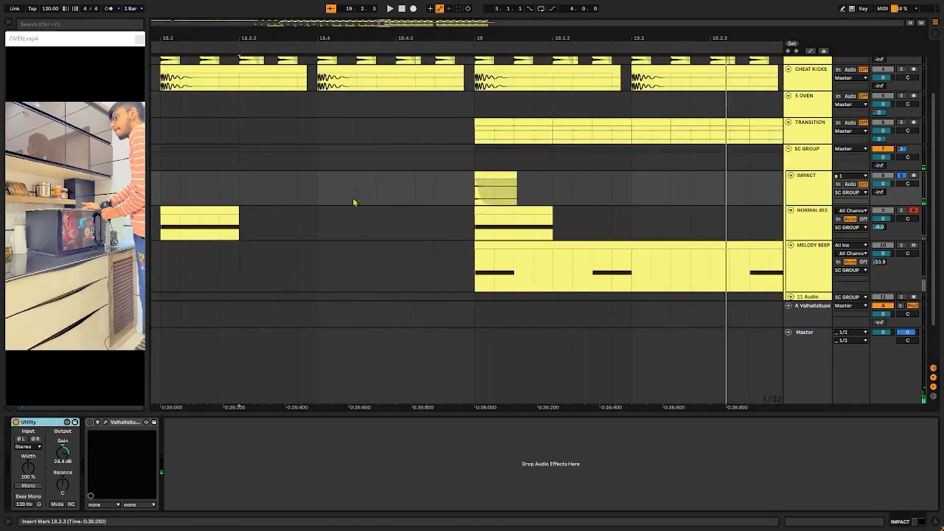
left_click(441, 180)
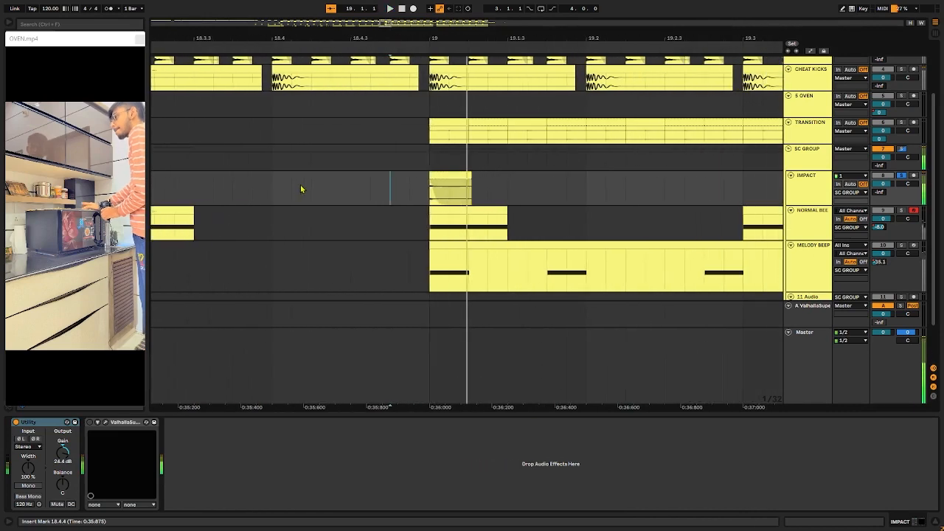
Step: Play the IMPACT hit from 18.4.1 with ValhallaSupermassive re-enabled, and view its settings before closing its window
left_click(323, 185)
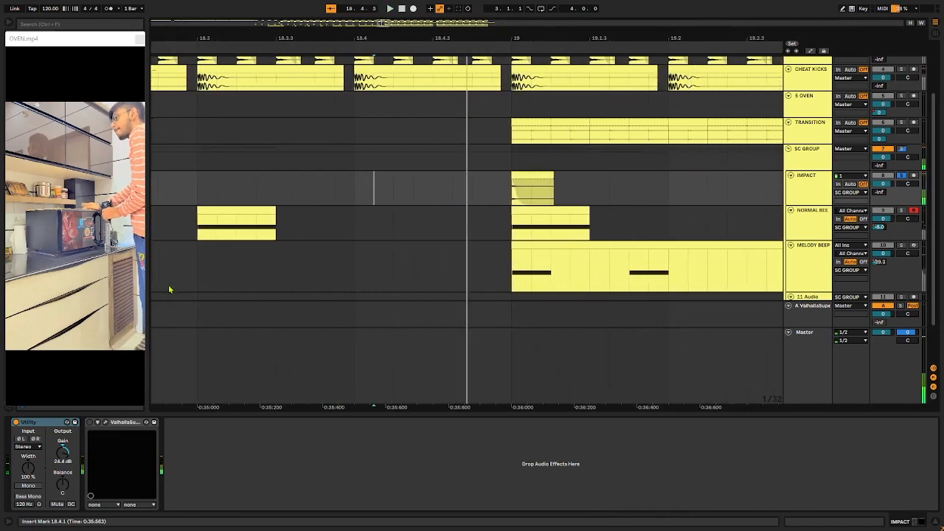
left_click(105, 422)
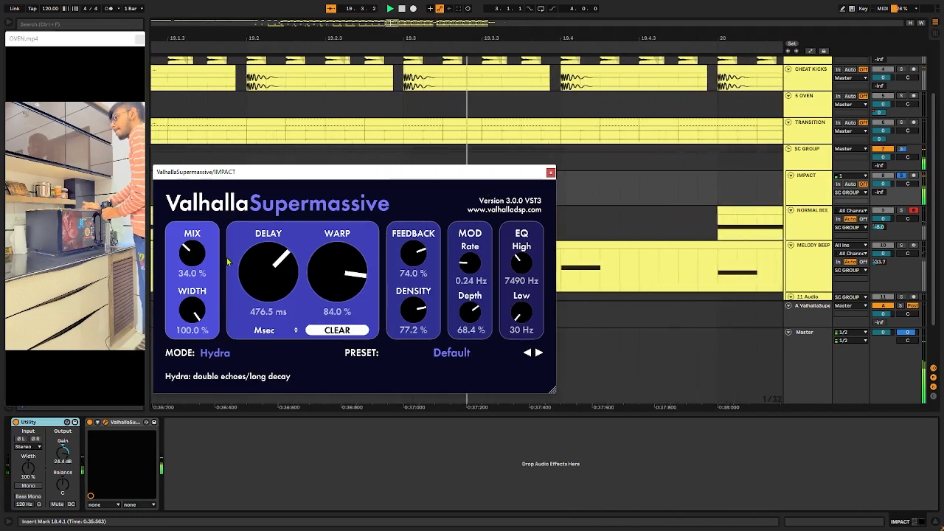
left_click(551, 173)
key("minus")
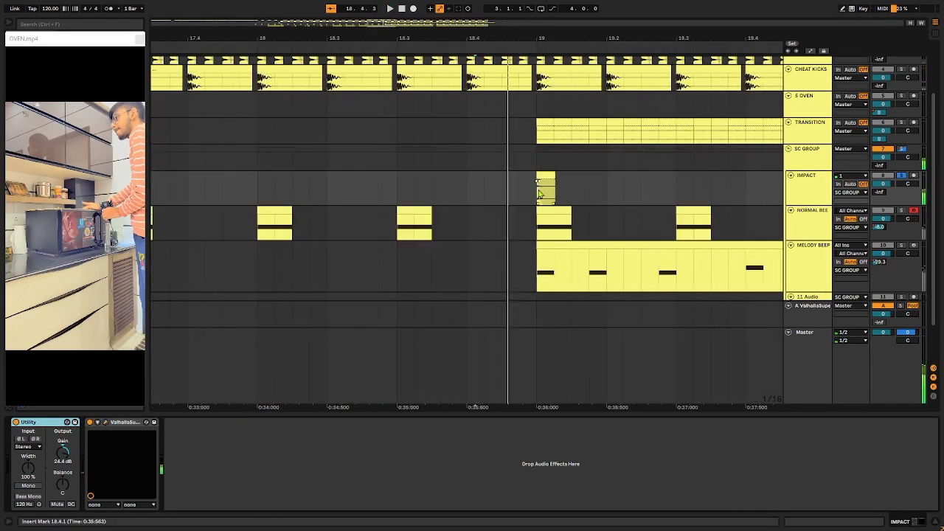
Step: Place the insert marker at 19.1.1 on the SC GROUP track and look over the surrounding tracks
scroll(540, 195, "down", 5)
scroll(541, 195, "right", 4)
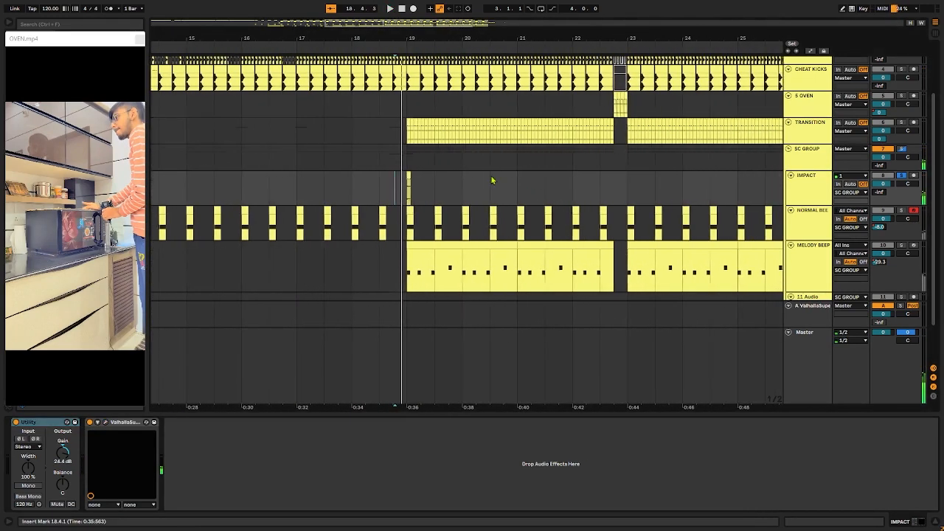
scroll(493, 180, "up", 2)
scroll(509, 199, "down", 2)
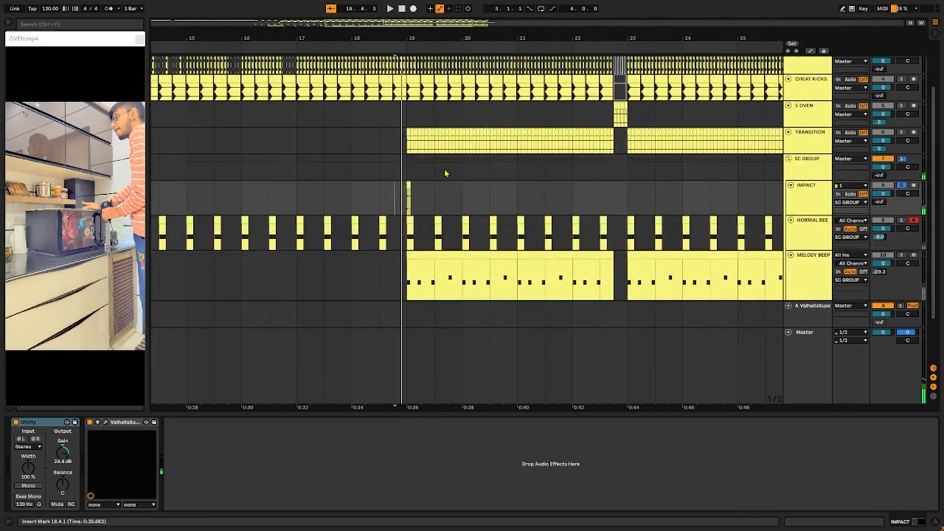
left_click(410, 176)
scroll(431, 177, "up", 4)
scroll(433, 170, "down", 6)
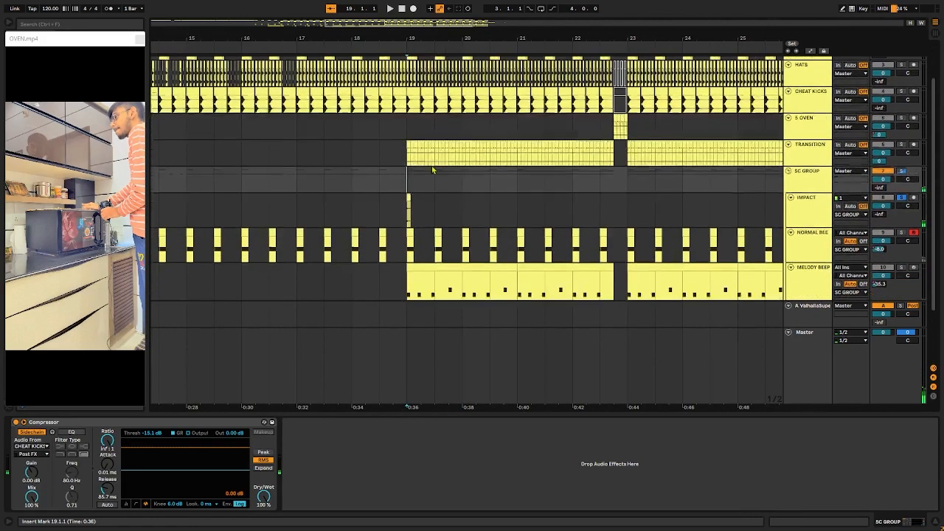
Step: Play the MELODY BEEP track soloed from 19.1.1 and compare its device chain with the NORMAL BEEP track's
left_click(405, 216)
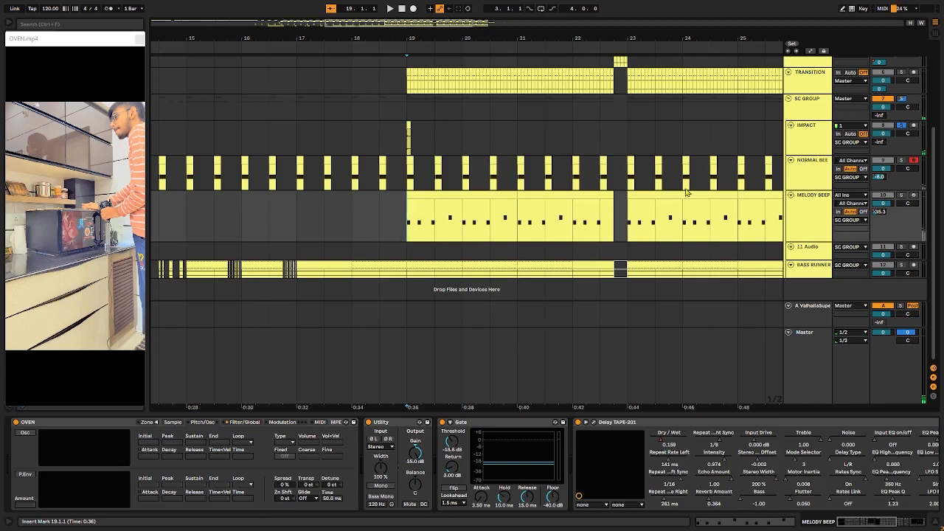
left_click(802, 233)
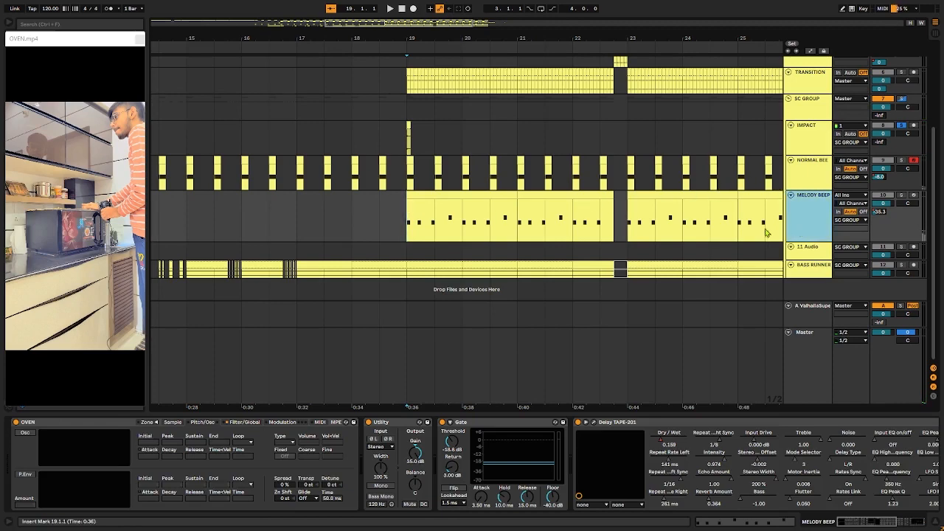
key("space")
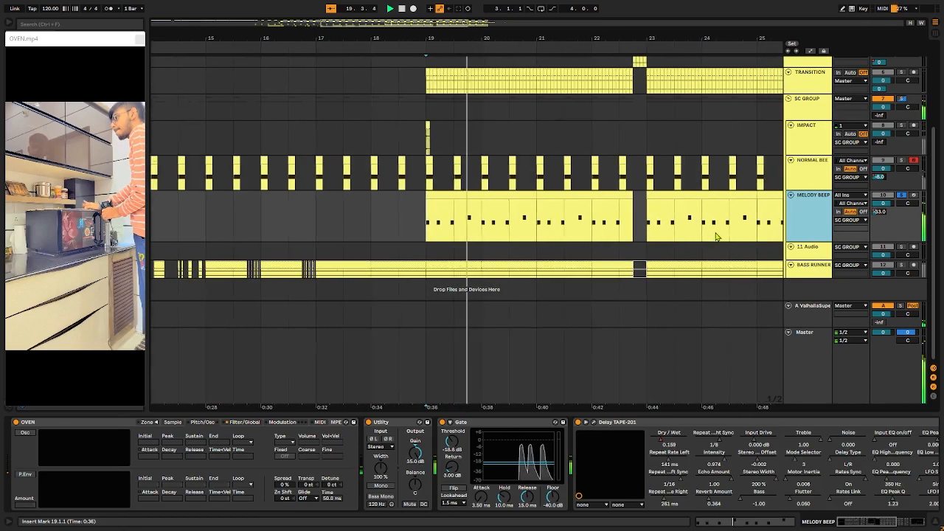
left_click(618, 169)
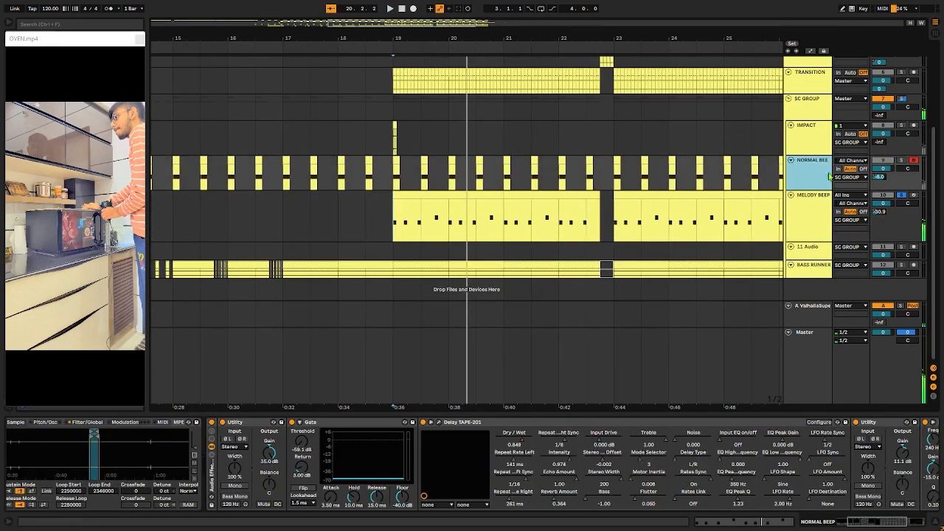
left_click(801, 238)
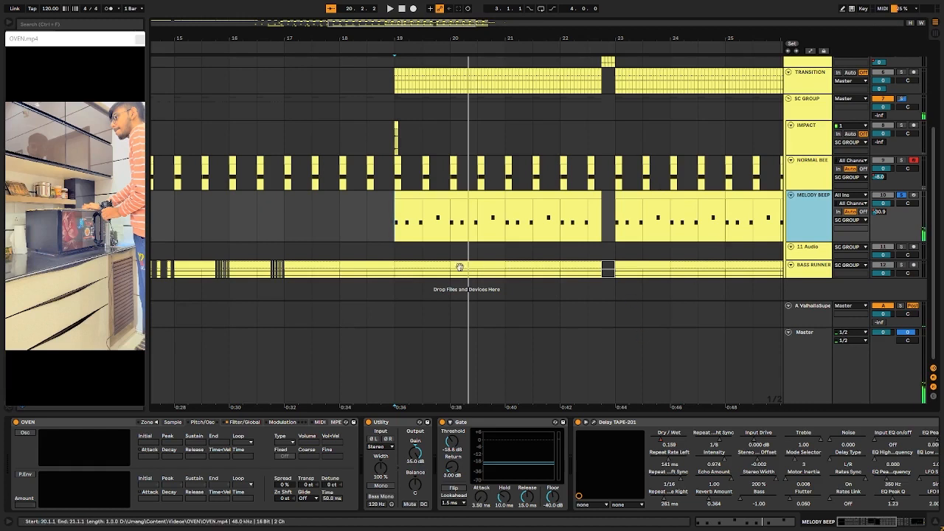
Step: Play the MELODY BEEP clip from 19.1.1 with Delay TAPE-201 bypassed, and re-enable the delay
left_click(459, 194)
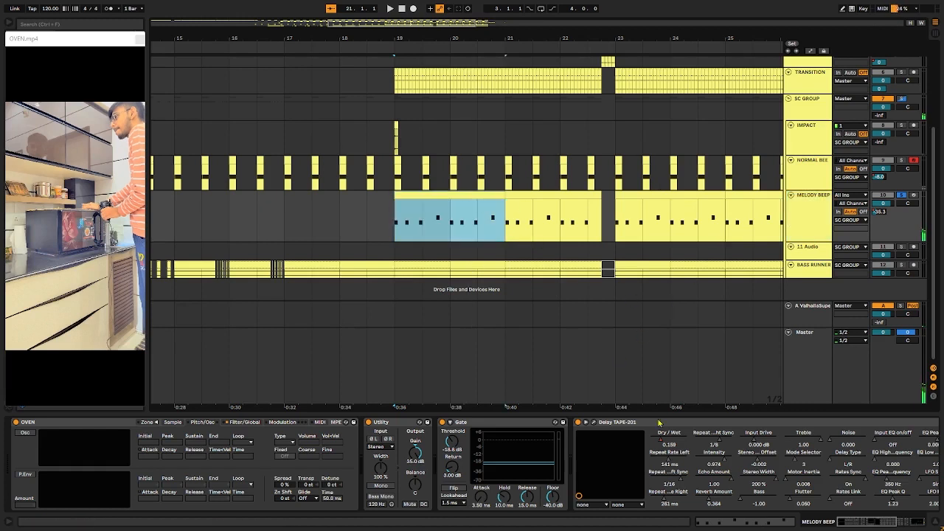
left_click(578, 423)
key("space")
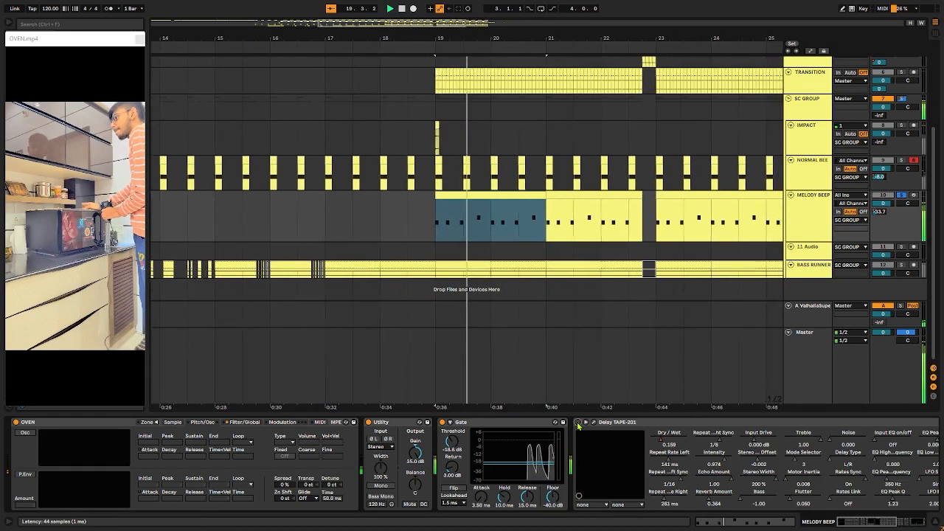
left_click(579, 423)
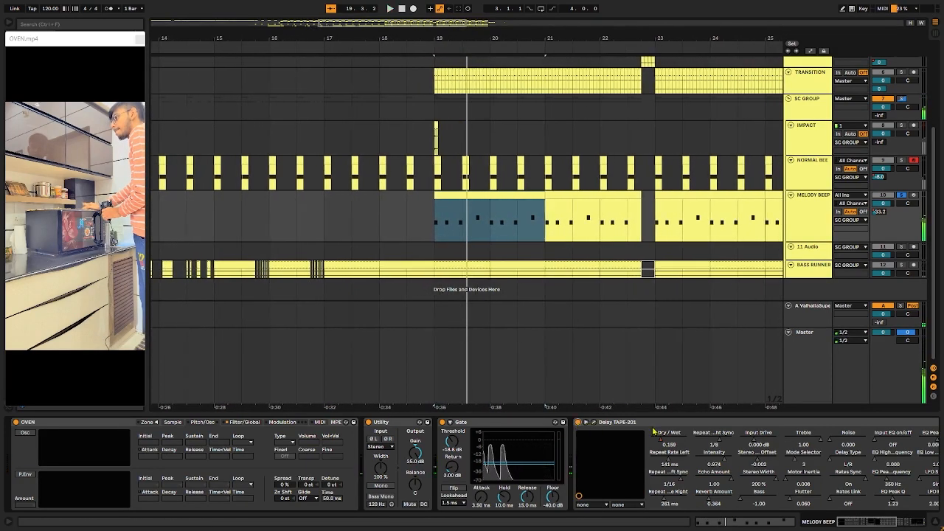
Step: View the Utility and EQ Eight after Delay TAPE-201 on MELODY BEEP and place the insert marker at 21.1.1
left_click(653, 431)
left_click(541, 313)
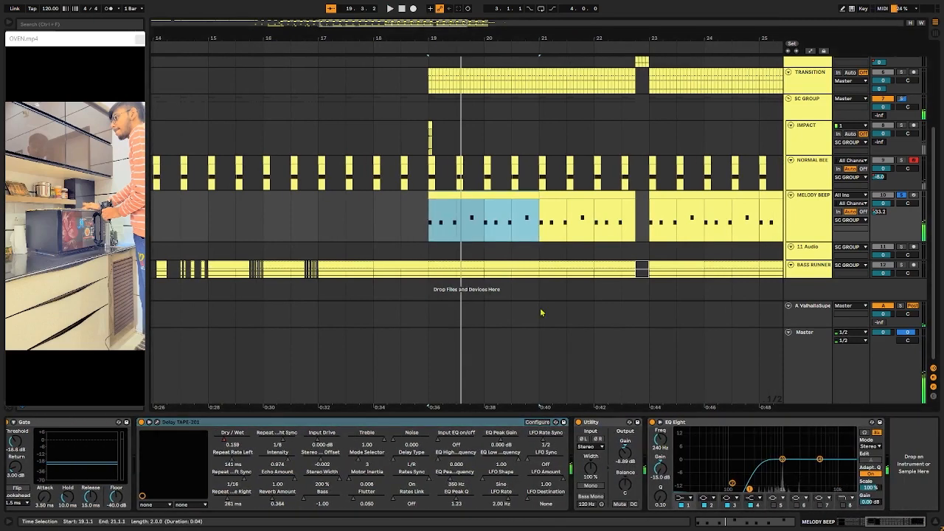
left_click(486, 218)
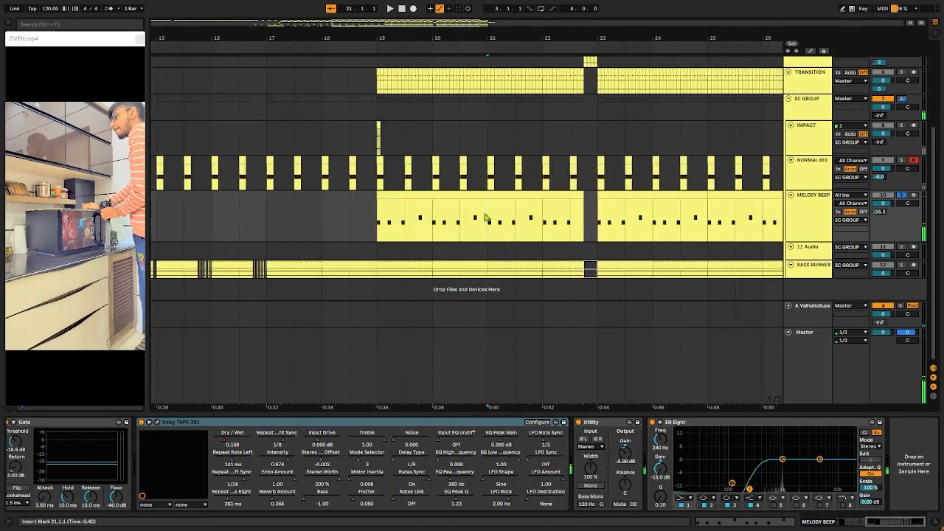
scroll(501, 219, "right", 3)
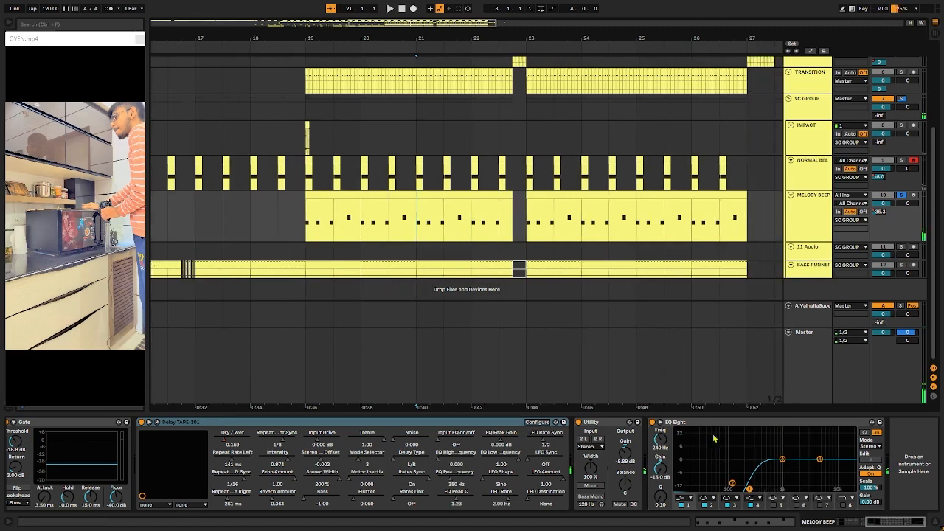
Step: Place the insert marker at 22.4.1 on MELODY BEEP and examine the gap across the tracks above
left_click(515, 223)
scroll(464, 215, "up", 4)
scroll(464, 217, "down", 2)
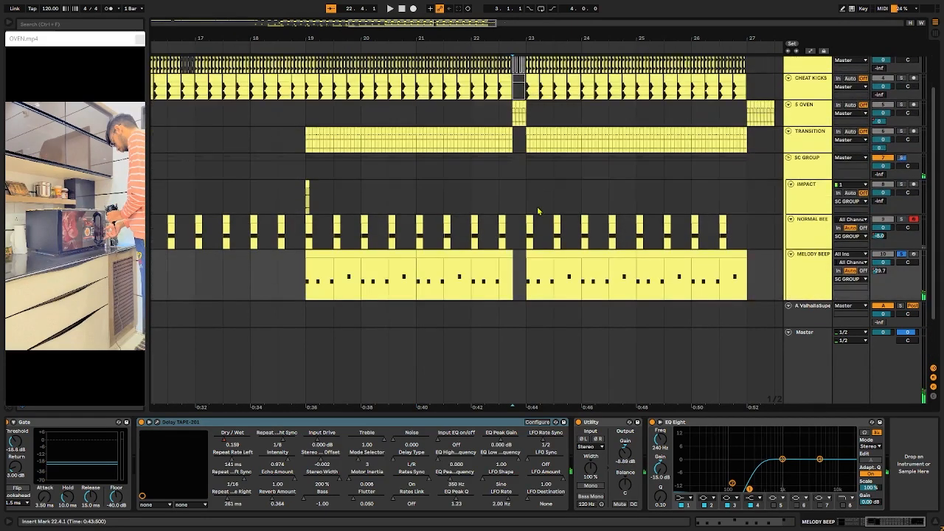
Step: Select the BASS RUNNER section from 19.1.1 to 20.1.1 and play that track soloed
scroll(538, 211, "down", 2)
left_click_drag(313, 264, 323, 267)
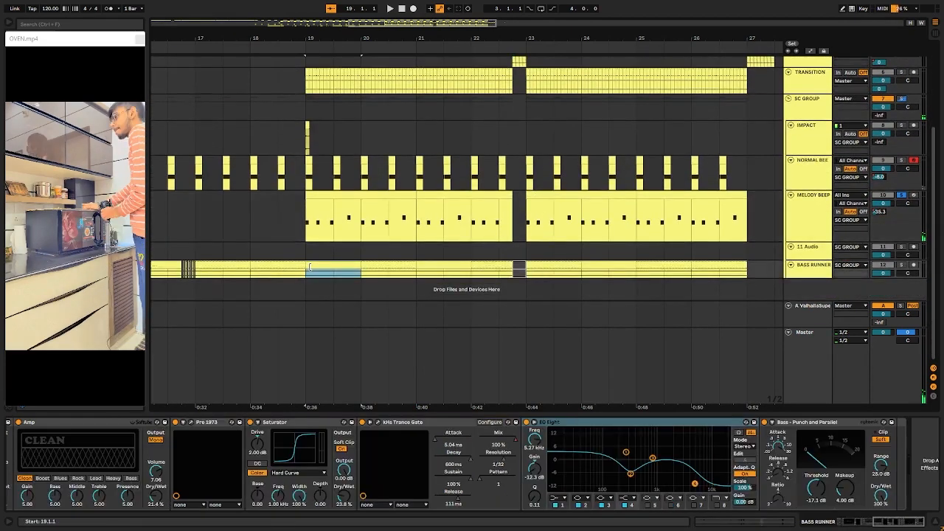
scroll(386, 266, "left", 3)
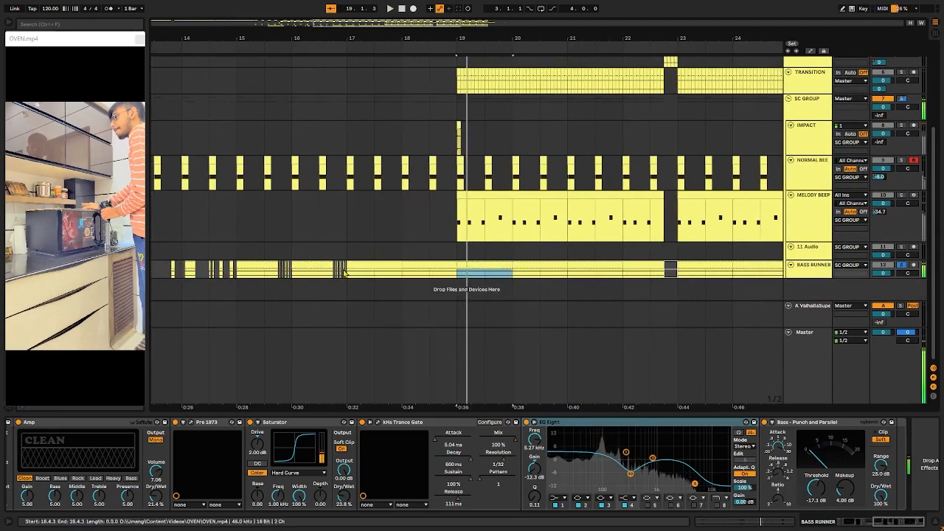
Step: Play the BASS RUNNER section from 16.1.1 to 16.4.1 soloed, and compare it with the section starting at 19.1.1
left_click_drag(349, 268, 360, 267)
key("space")
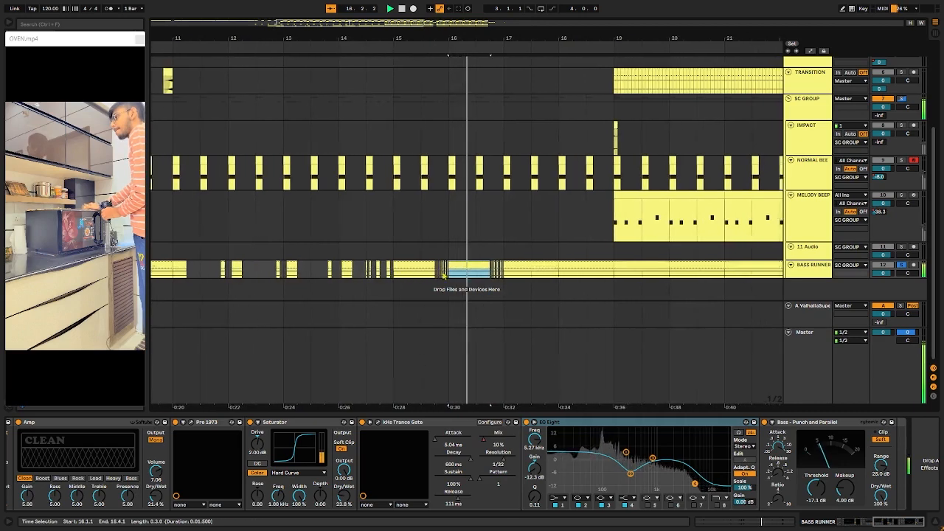
left_click(605, 279)
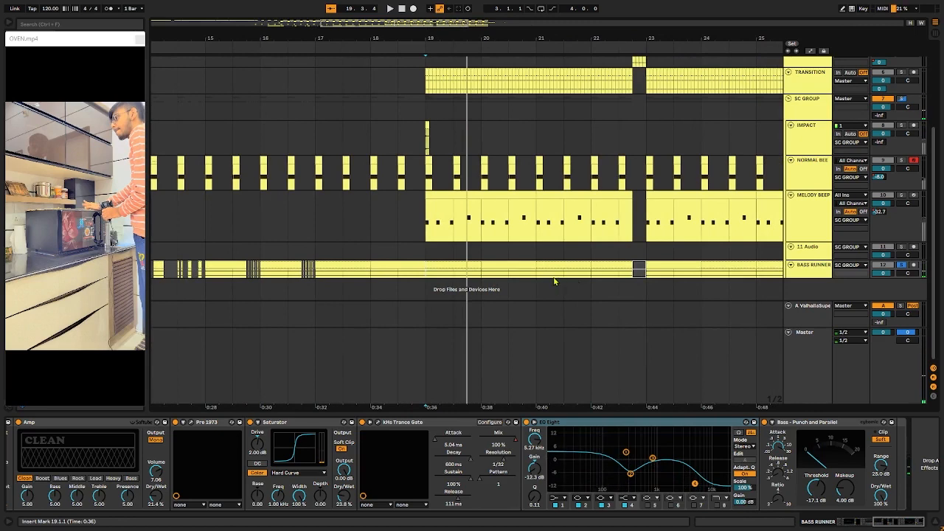
scroll(514, 287, "left", 3)
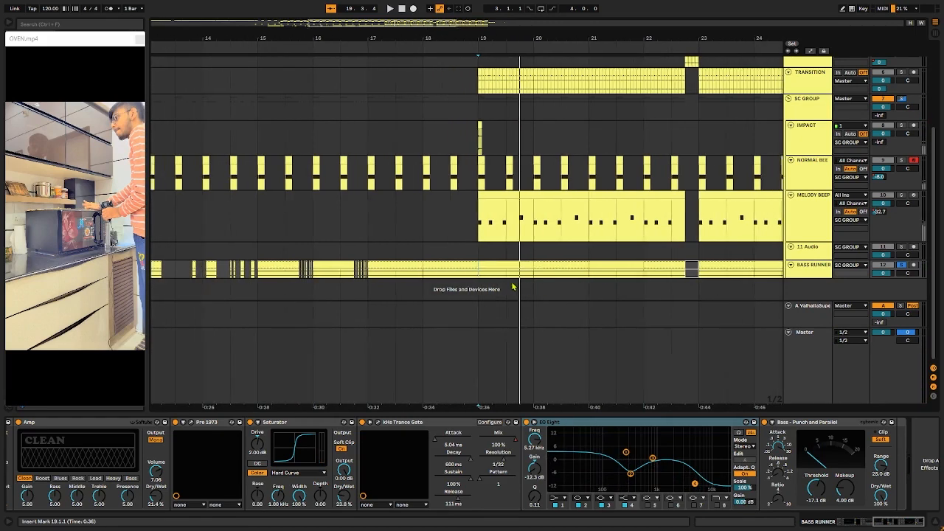
scroll(327, 251, "left", 3)
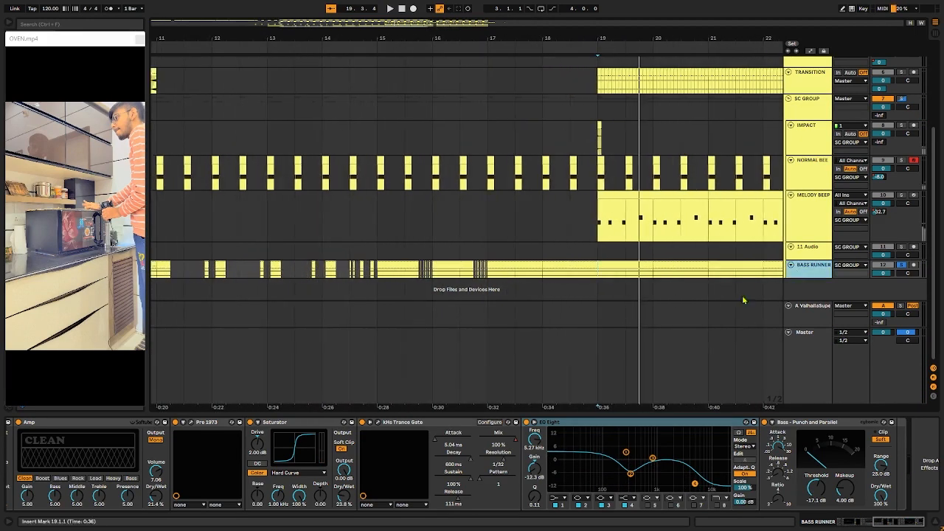
Step: Open the first kHs Trance Gate in the BASS RUNNER effect chain and play the track from 19.1.1
scroll(744, 301, "right", 3)
scroll(402, 448, "left", 4)
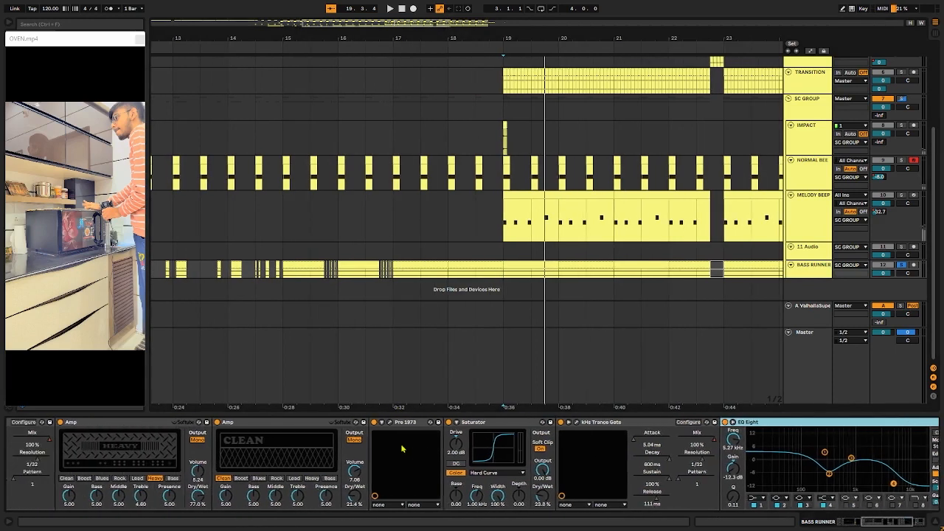
scroll(403, 448, "left", 8)
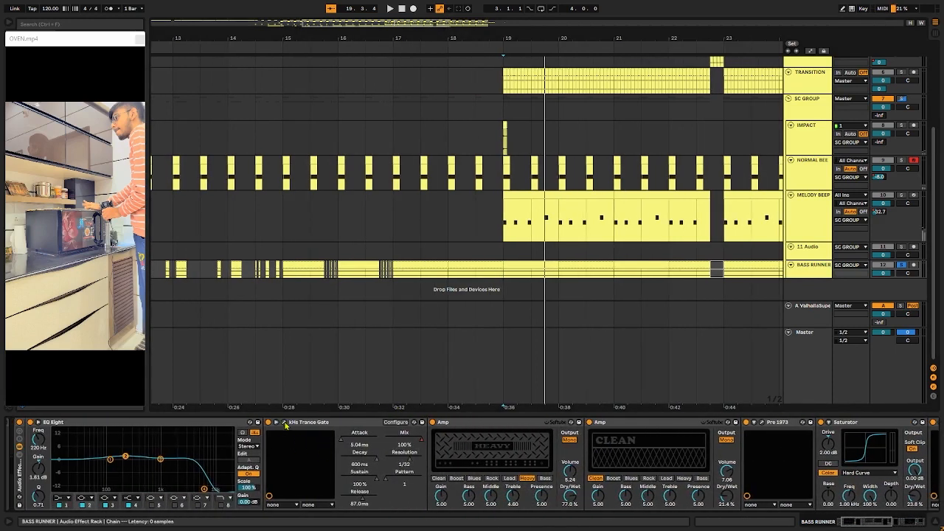
left_click(285, 424)
key("space")
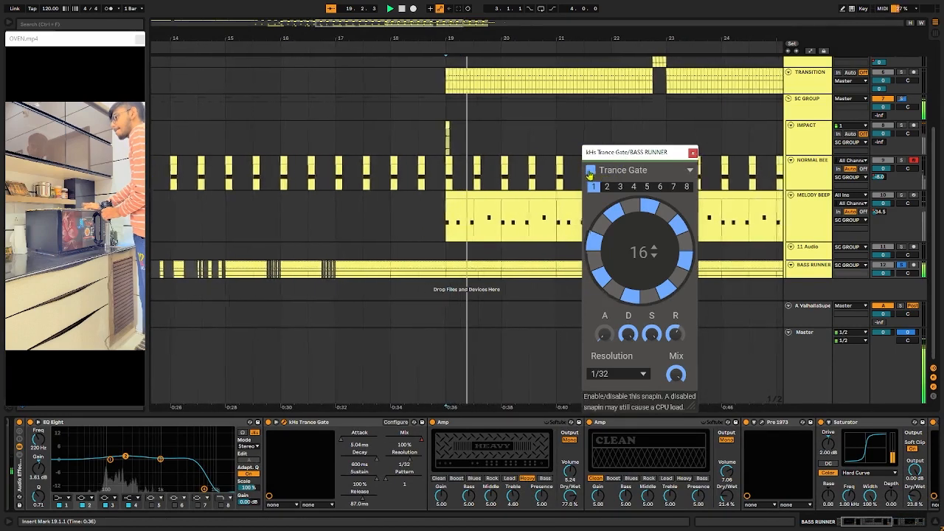
key("space")
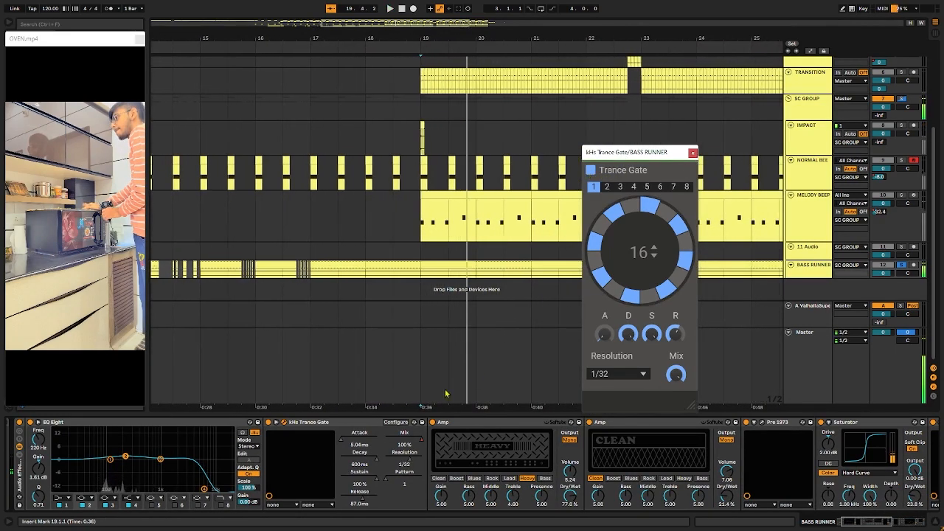
Step: Play BASS RUNNER from 19.1.1 with both Trance Gates bypassed
left_click(351, 432)
scroll(759, 484, "right", 10)
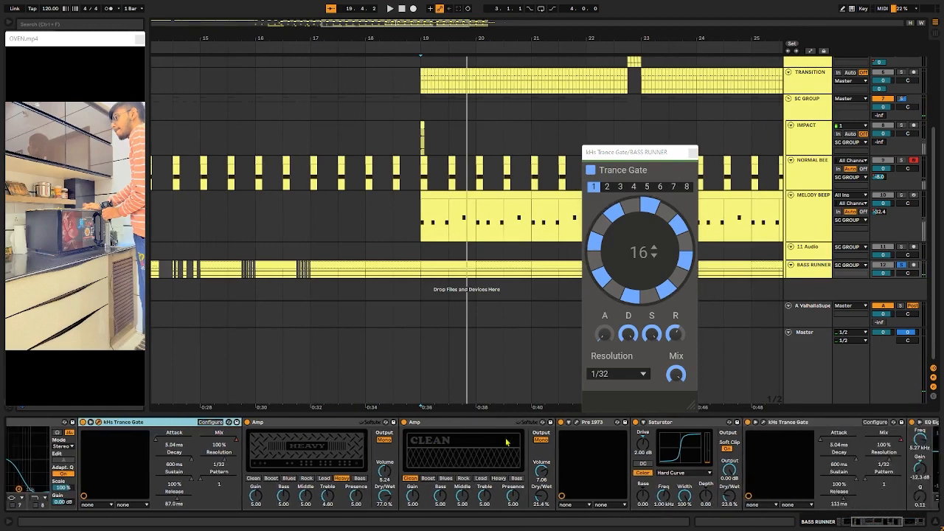
scroll(758, 484, "right", 1)
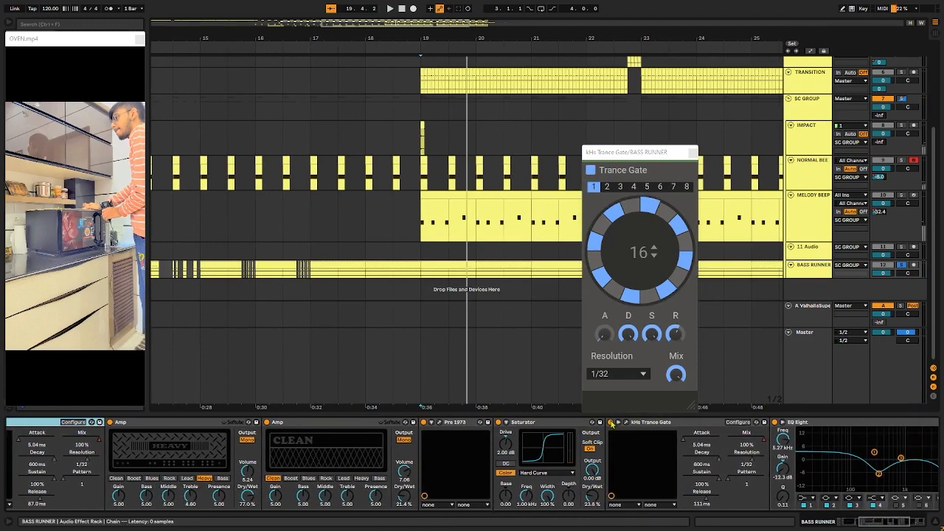
scroll(125, 425, "left", 5)
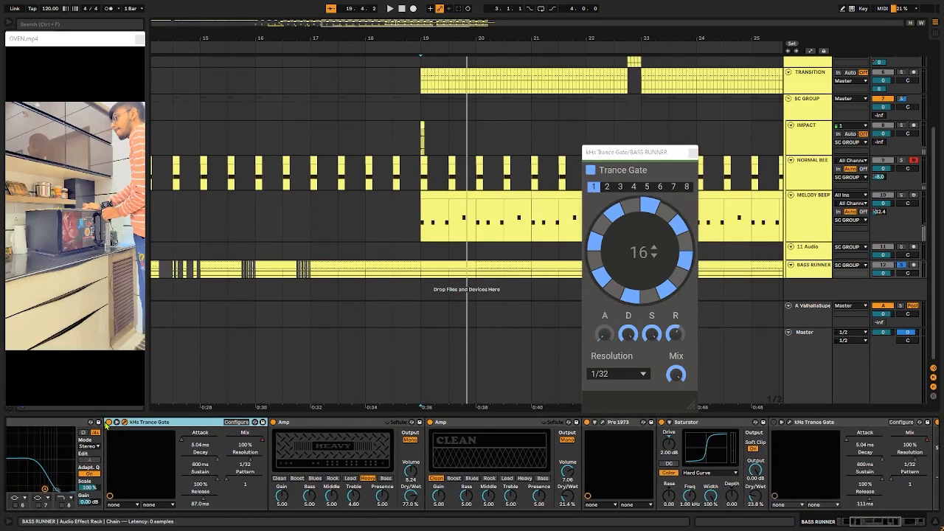
left_click(420, 253)
key("space")
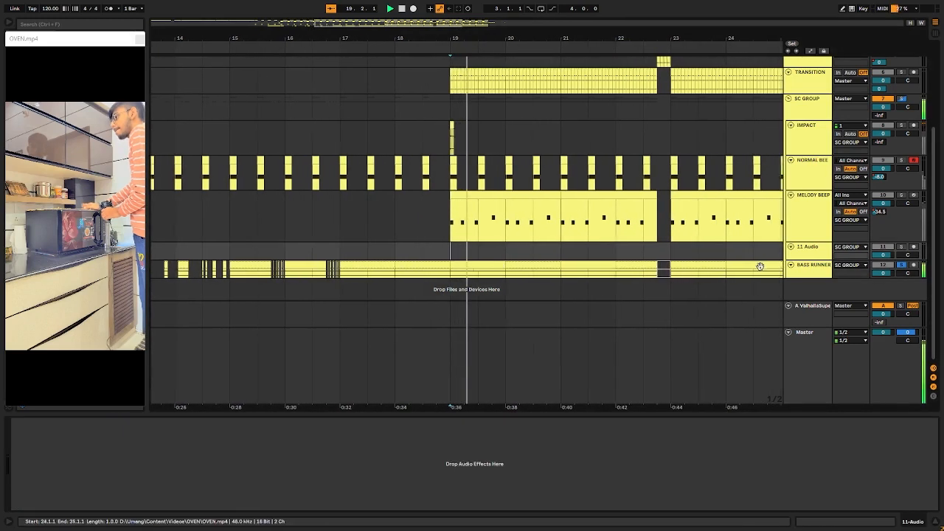
left_click(760, 265)
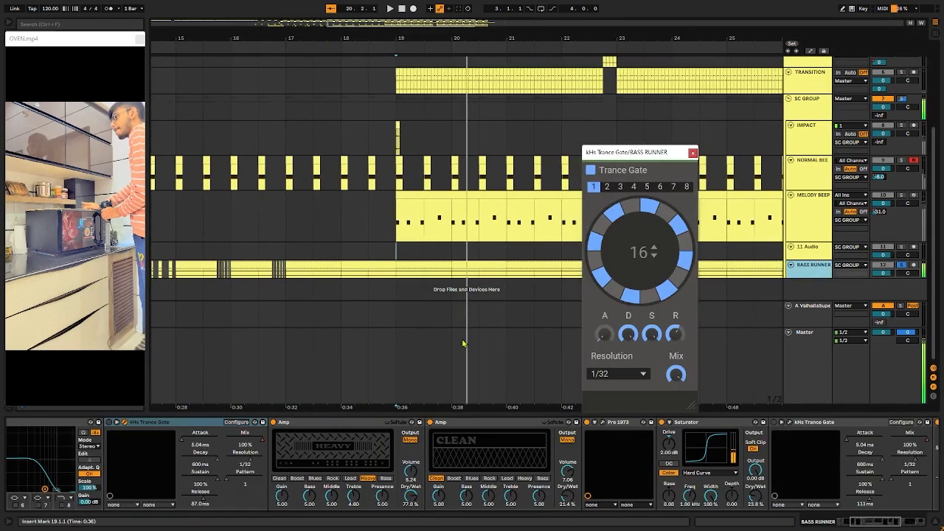
Step: Re-enable both Trance Gates on BASS RUNNER and play the gated bass from 19.1.1
left_click(112, 424)
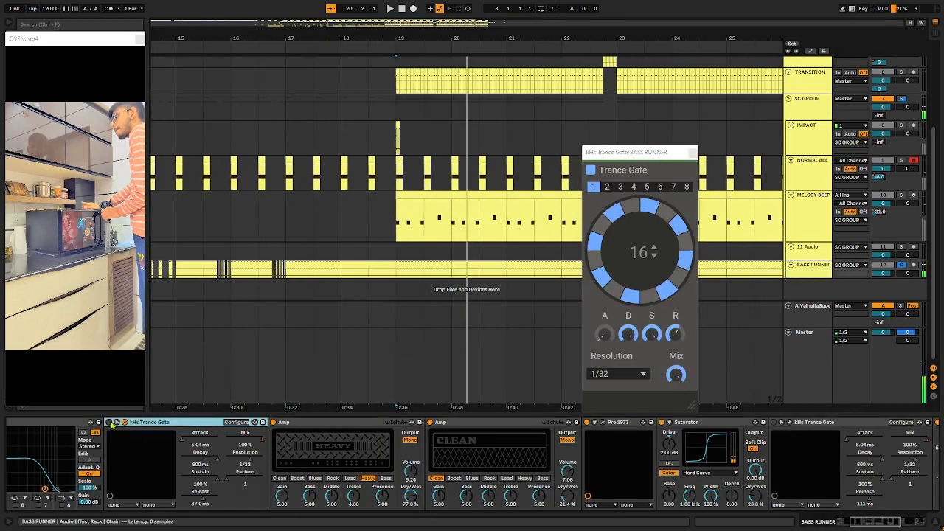
left_click(772, 425)
key("space")
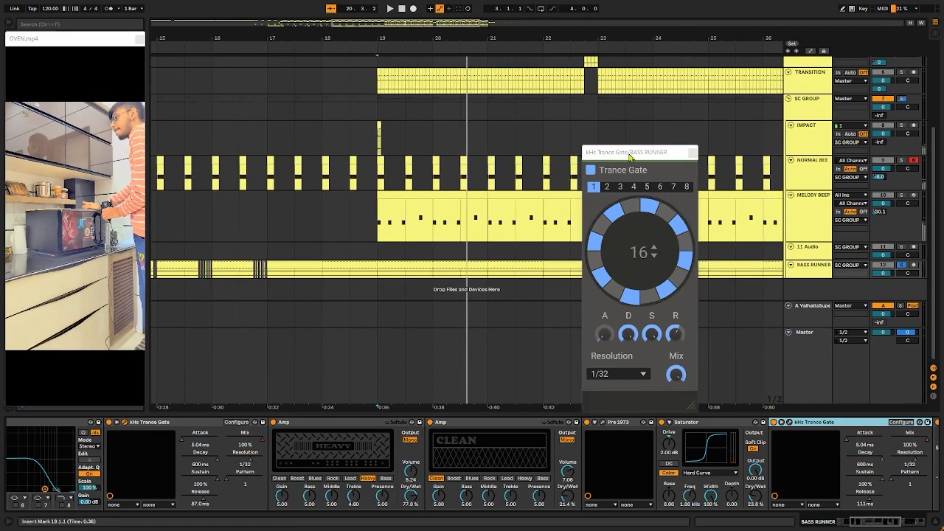
Step: Audition pattern 8 in the Trance Gate on BASS RUNNER, restore pattern 1 and close the plugin window
left_click(687, 187)
key("space")
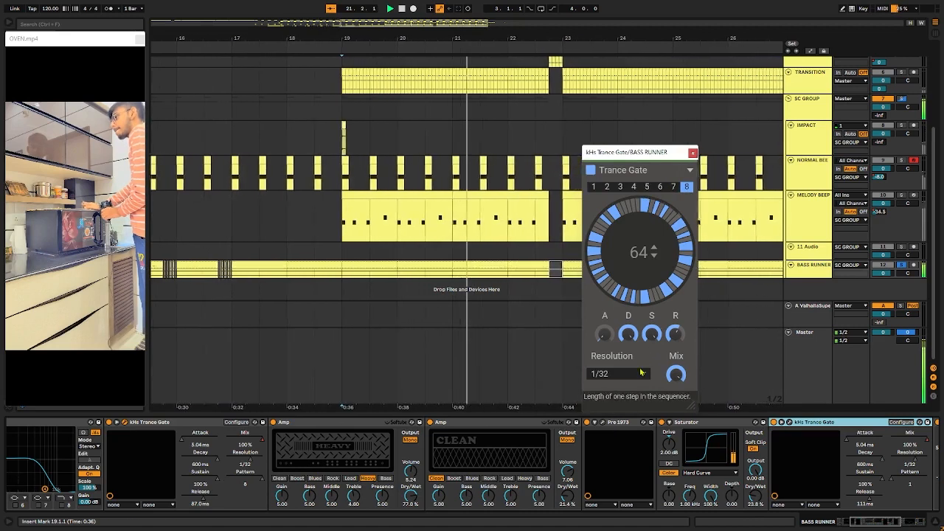
left_click(591, 188)
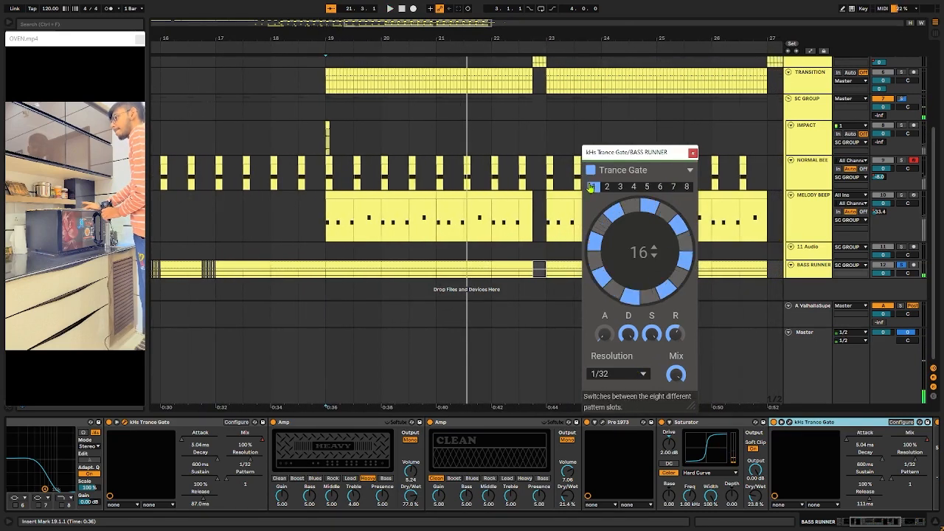
left_click(692, 153)
Step: Place the insert marker at 22.4.1 on the 5 OVEN track and play its fill soloed
scroll(568, 204, "up", 3)
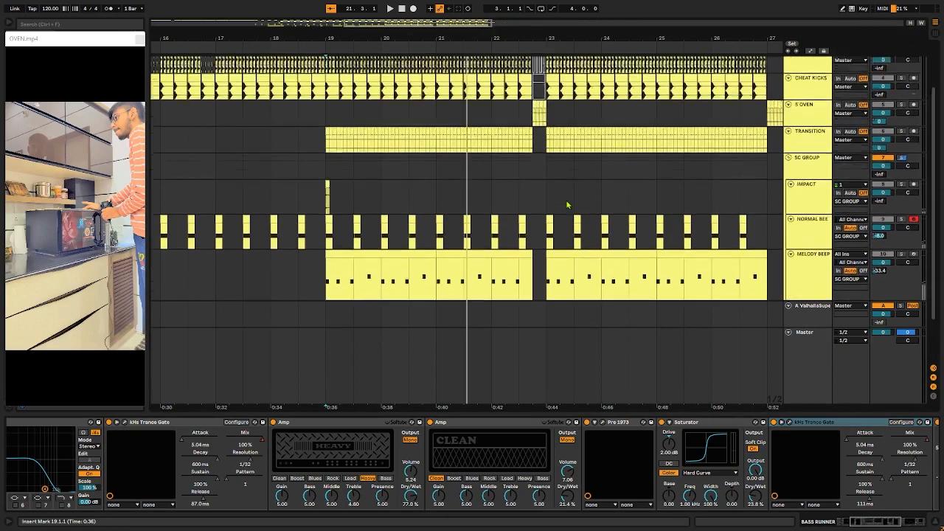
scroll(546, 210, "down", 3)
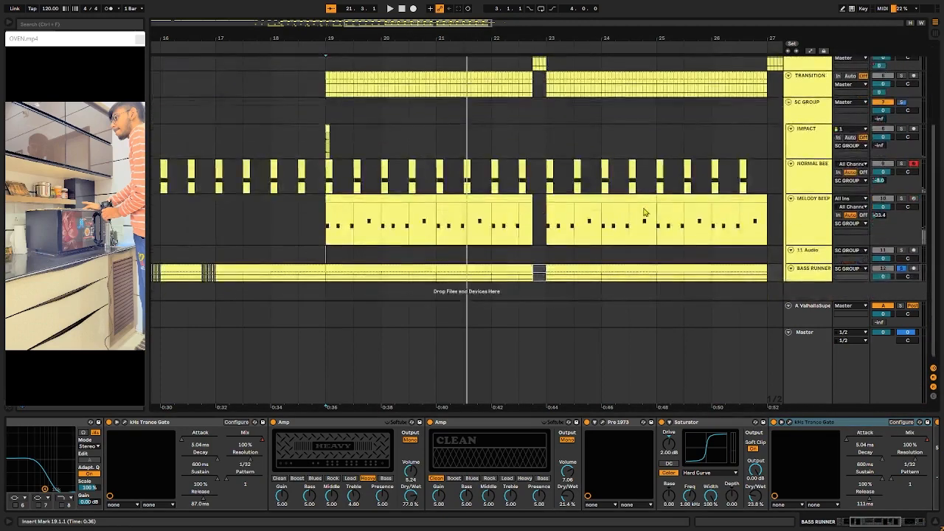
scroll(647, 213, "down", 2)
scroll(603, 213, "up", 2)
scroll(606, 196, "right", 1)
scroll(561, 170, "up", 5)
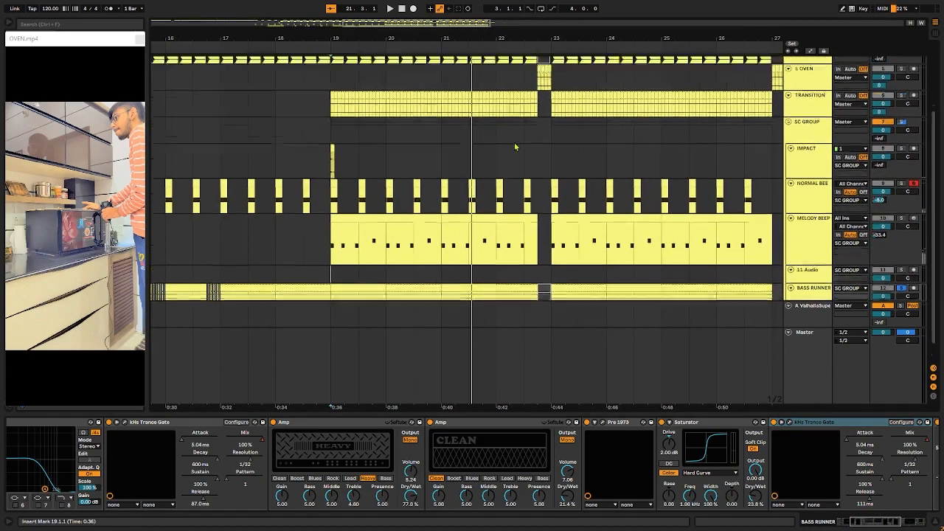
scroll(539, 169, "up", 5)
left_click(546, 181)
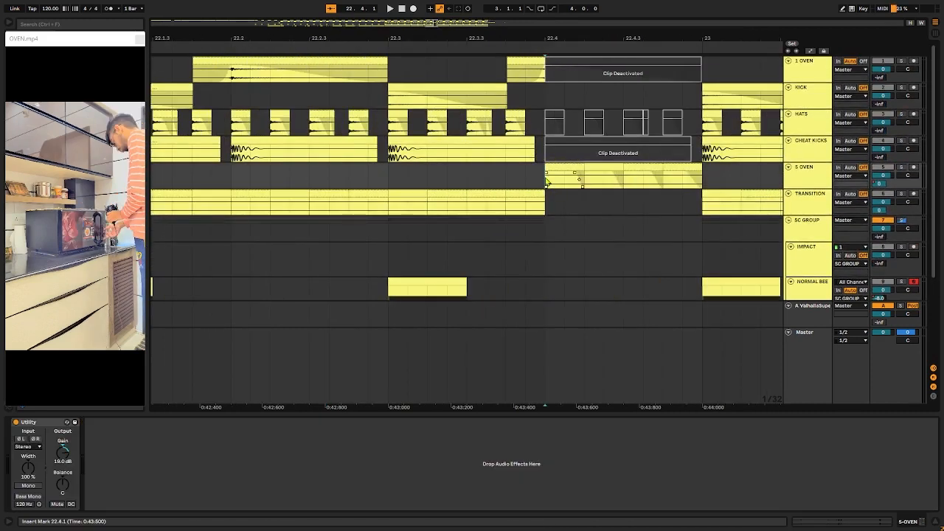
key("space")
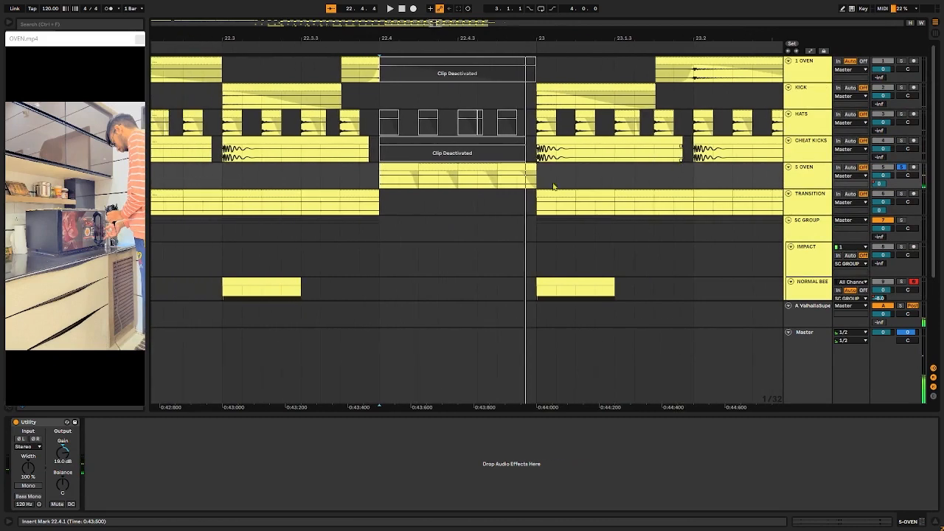
Step: Examine the gap from 22.4.1 to 23.1.1 across the tracks below and replay the soloed 5 OVEN clips
scroll(509, 188, "down", 2)
scroll(642, 186, "down", 2)
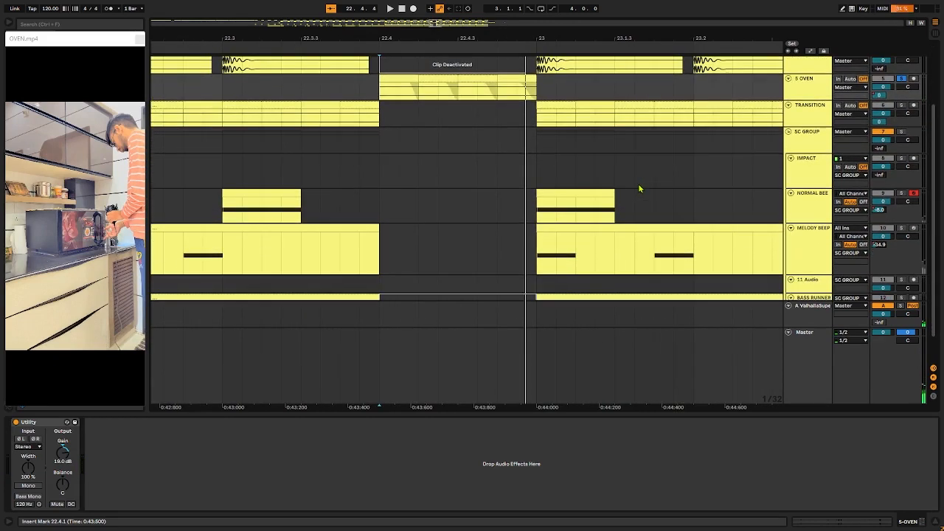
scroll(750, 248, "down", 1)
scroll(553, 222, "up", 2)
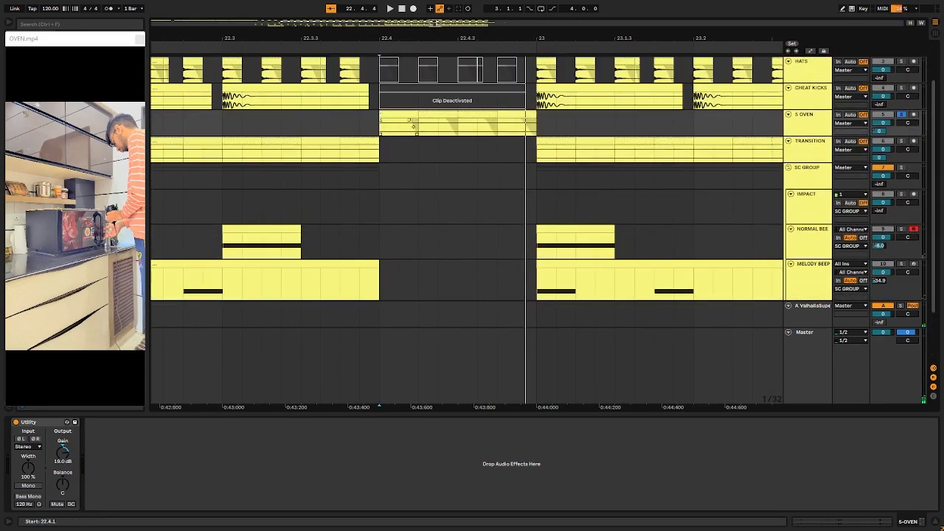
key("space")
key("space")
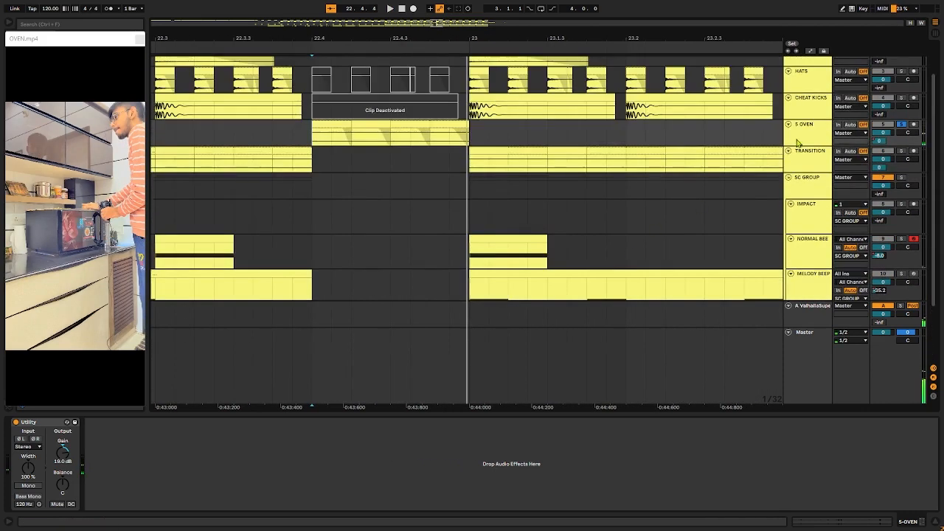
scroll(500, 159, "left", 3)
scroll(612, 188, "left", 1)
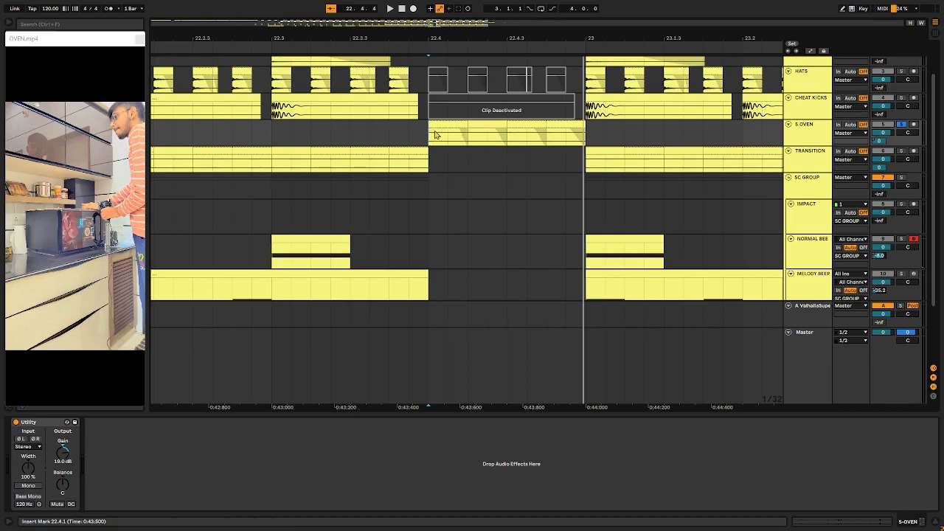
key("space")
scroll(435, 135, "left", 1)
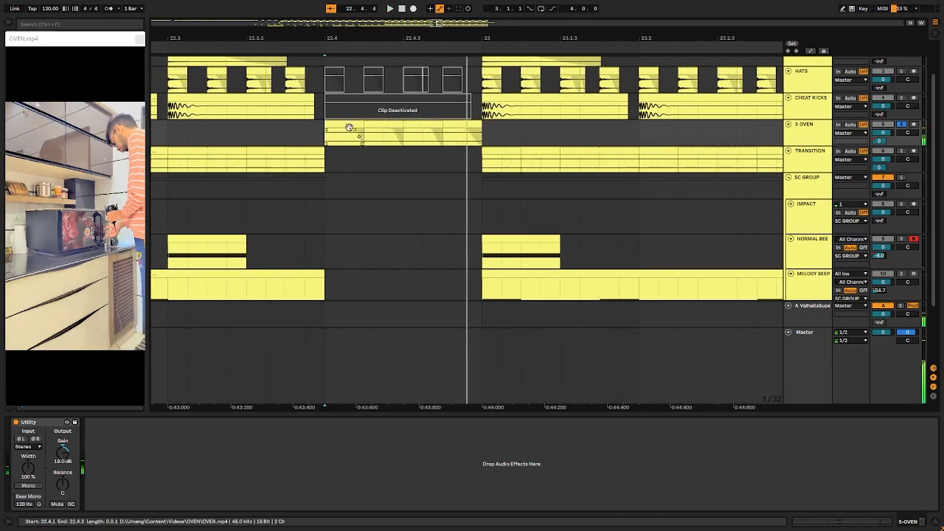
Step: Select the first 5 OVEN clip at 22.4.1 and play it with the Master's kHs Pitch Shifter window open
left_click(348, 132)
scroll(425, 149, "down", 3)
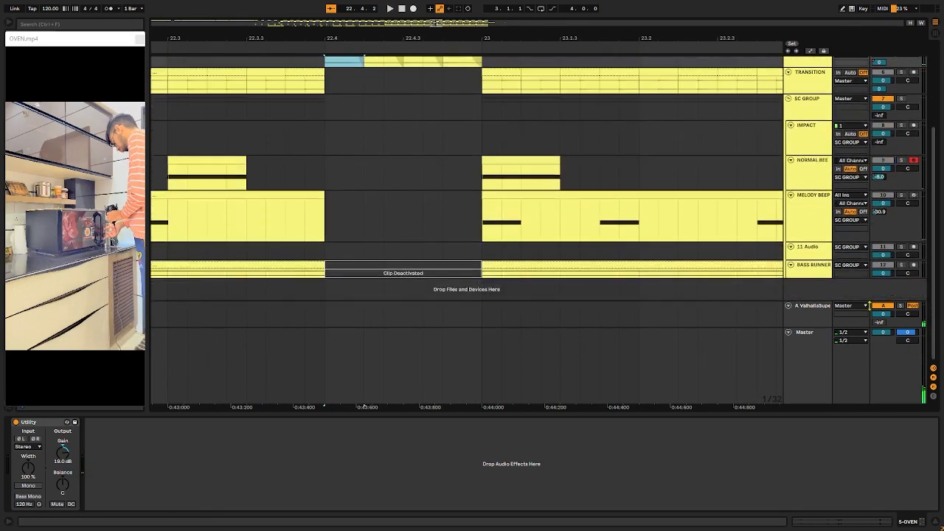
left_click(804, 354)
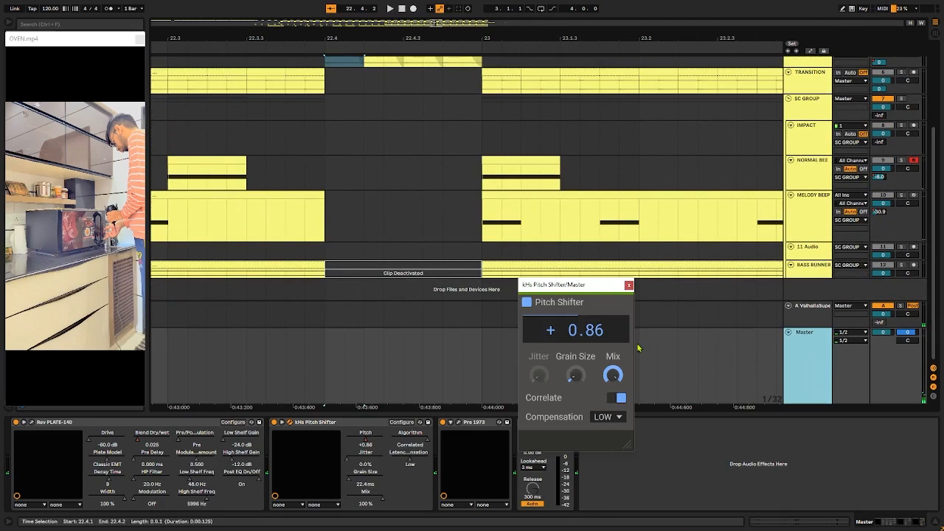
key("space")
key("space")
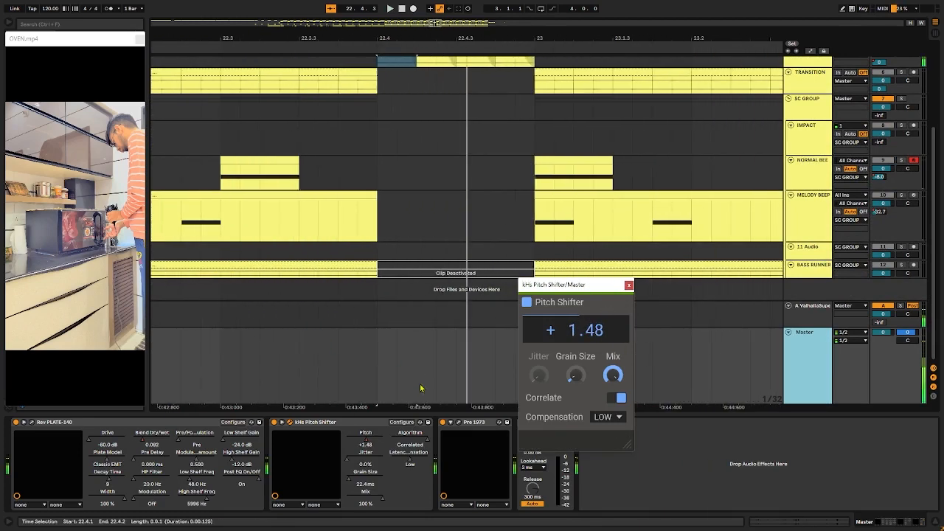
Step: Show the Master's Pitch automation for the Pitch Shifter, play the fill from 22.4.1, and hide the automation to replay it
left_click(362, 424)
key("a")
key("space")
key("space")
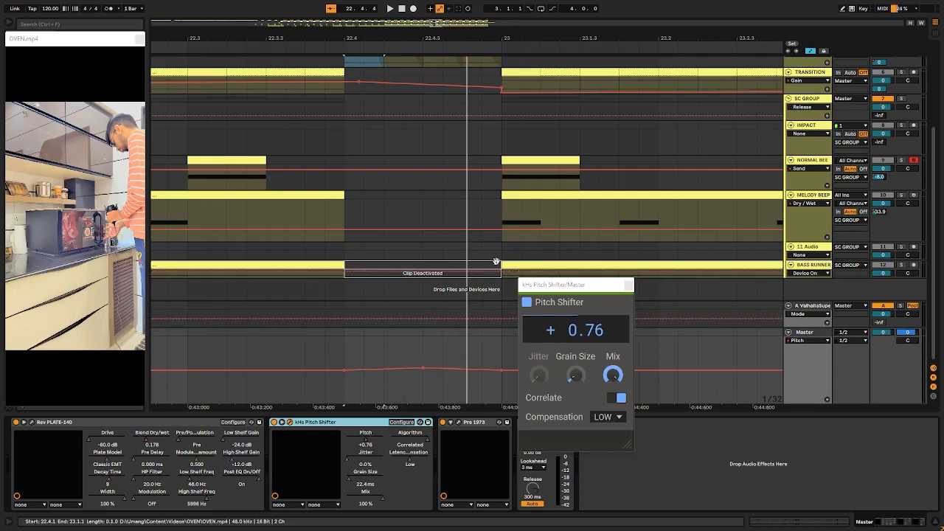
key("a")
key("space")
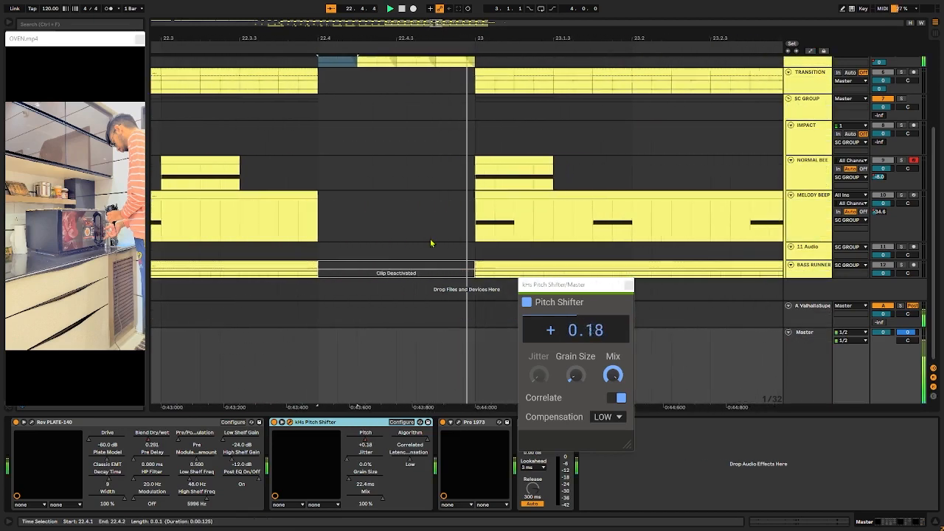
key("space")
Step: Unsolo the 5 OVEN track and examine its fill at 22.4.1 among the surrounding tracks
scroll(394, 225, "up", 5)
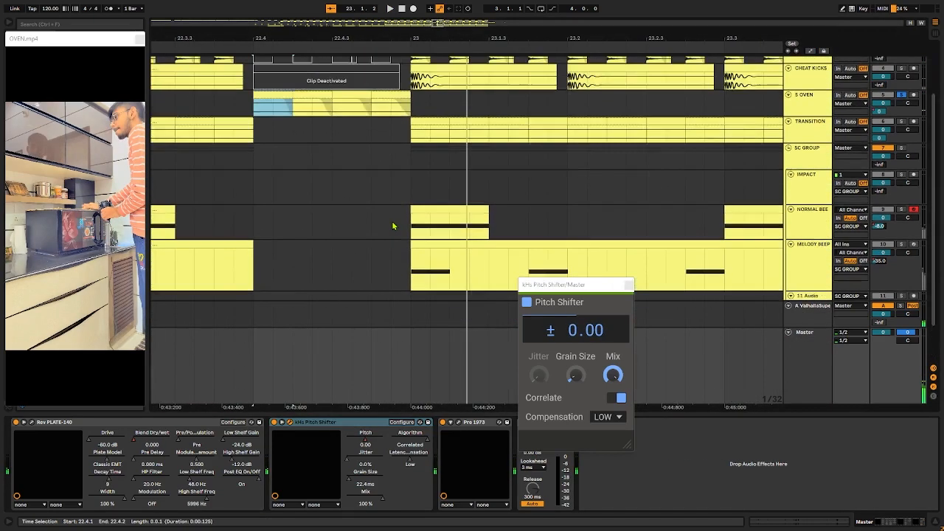
scroll(413, 220, "down", 5)
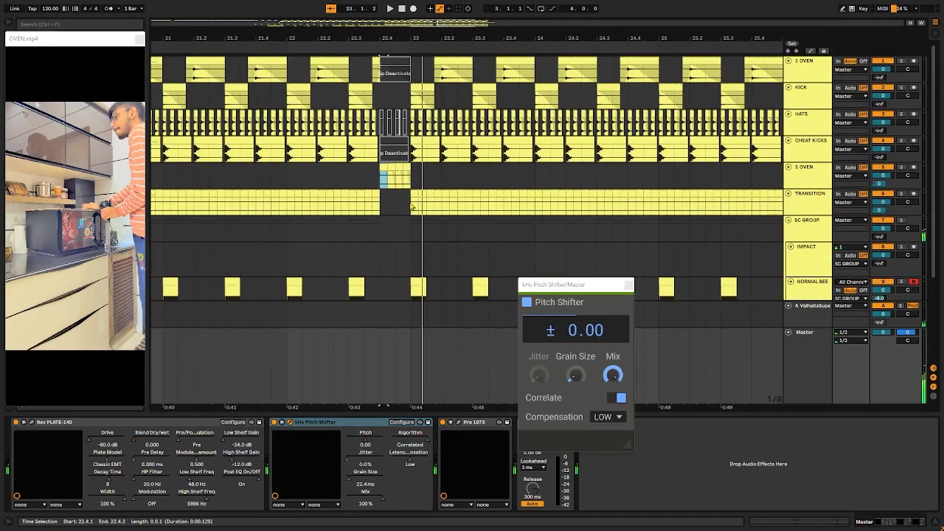
scroll(411, 206, "up", 5)
scroll(410, 191, "down", 5)
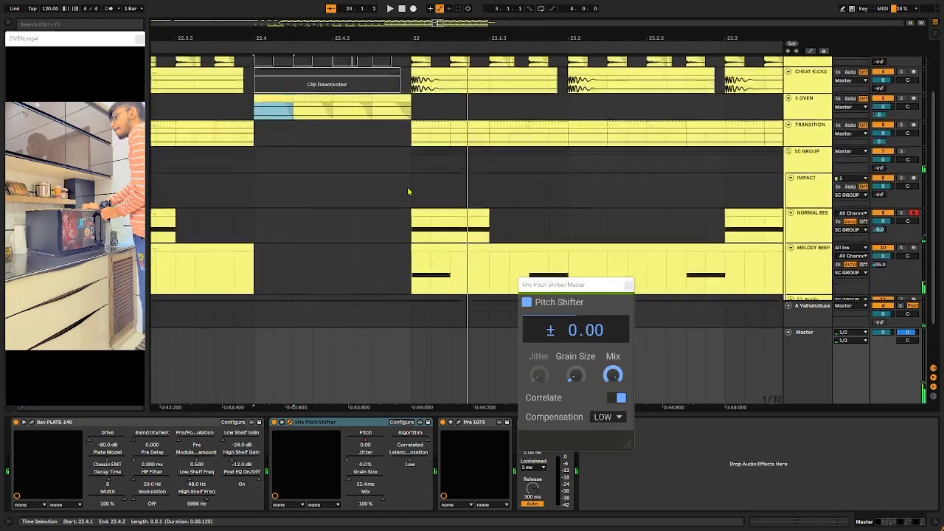
Step: Examine the tracks around the 22.4.1 fill, then survey the TRANSITION, beep and bass clips across bars 17 to 28
scroll(409, 192, "up", 5)
scroll(410, 190, "down", 3)
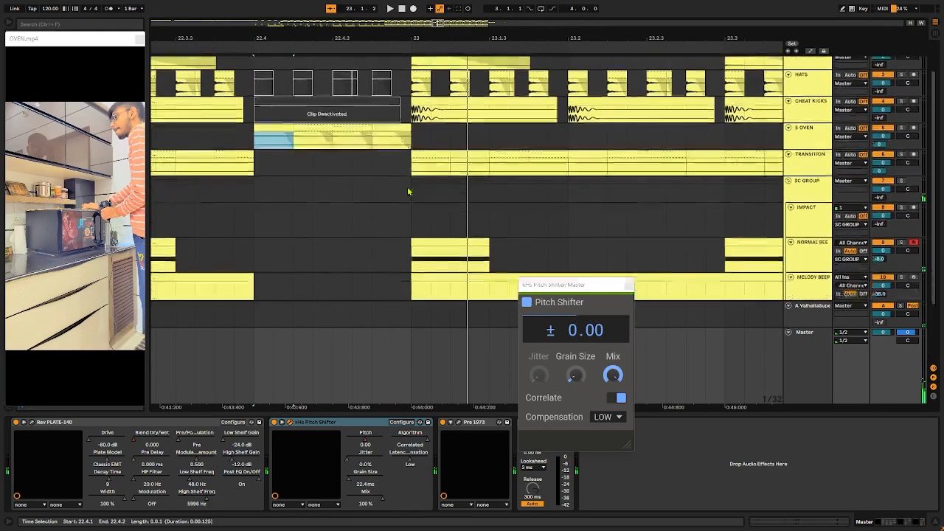
scroll(411, 192, "down", 5)
scroll(497, 129, "down", 3)
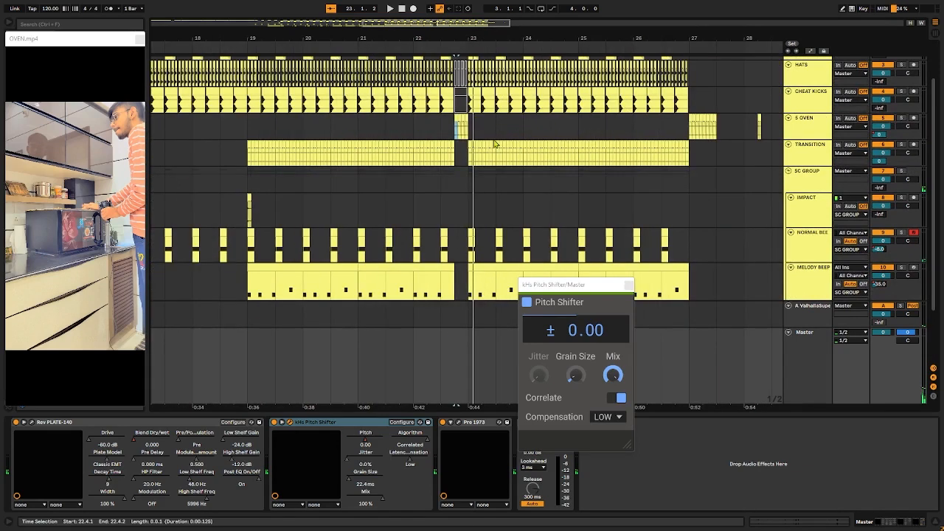
scroll(498, 118, "up", 5)
scroll(527, 179, "up", 2)
scroll(527, 180, "down", 4)
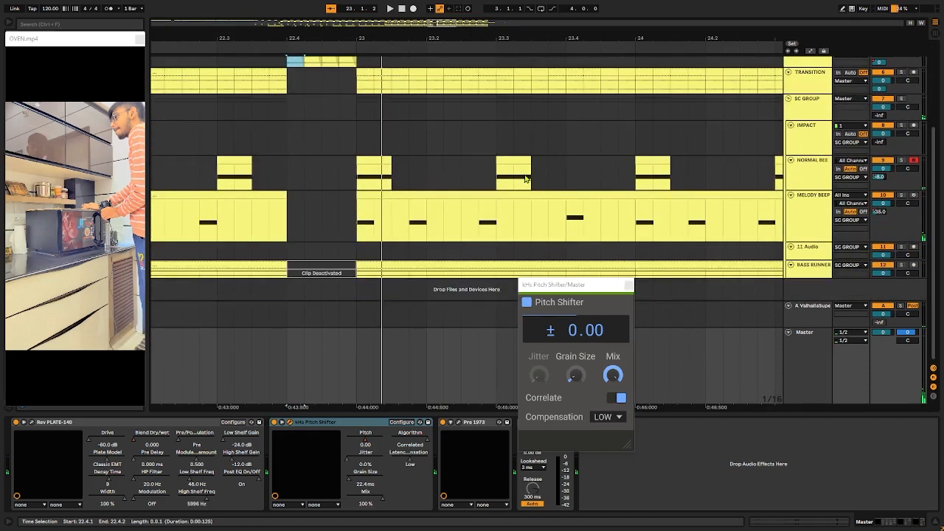
scroll(525, 180, "down", 5)
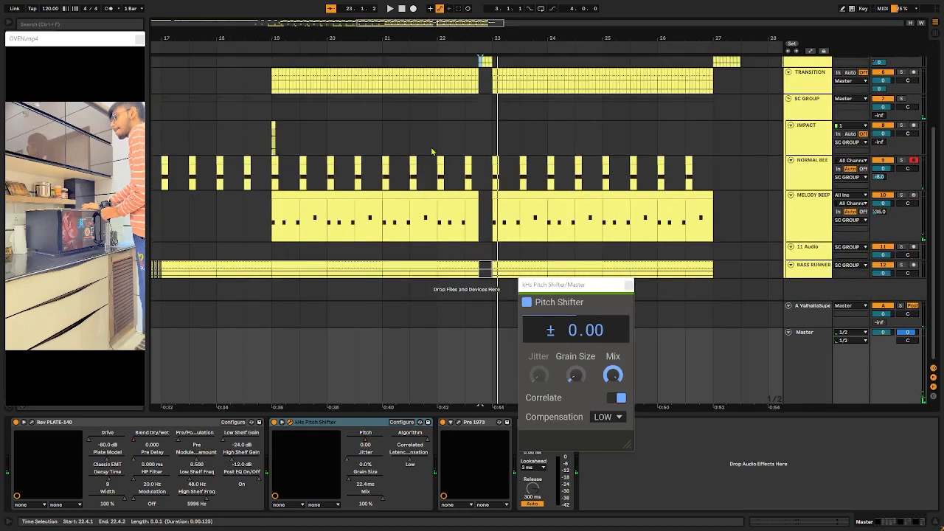
scroll(362, 207, "up", 4)
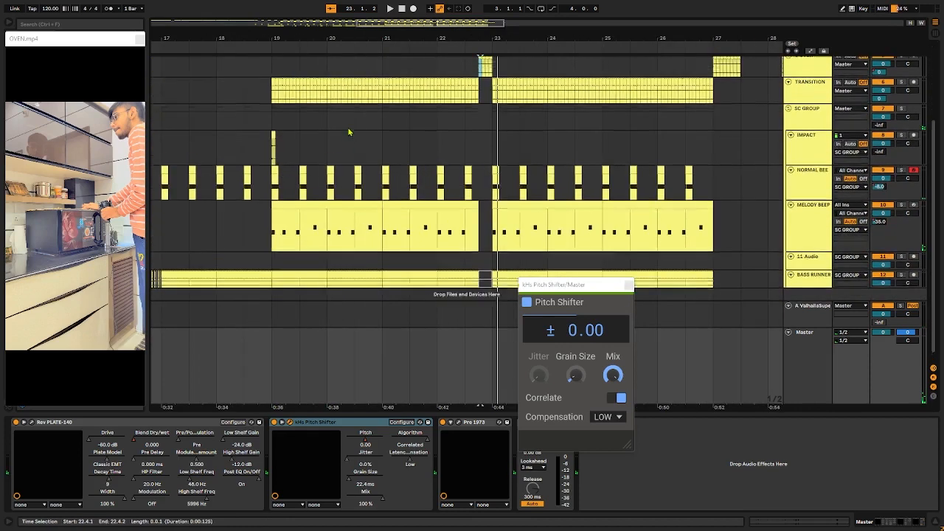
Step: Select the TRANSITION clips from 19.1.1 to 22.4.1, then select the track and play the section from 19.1.1
left_click_drag(273, 144, 487, 139)
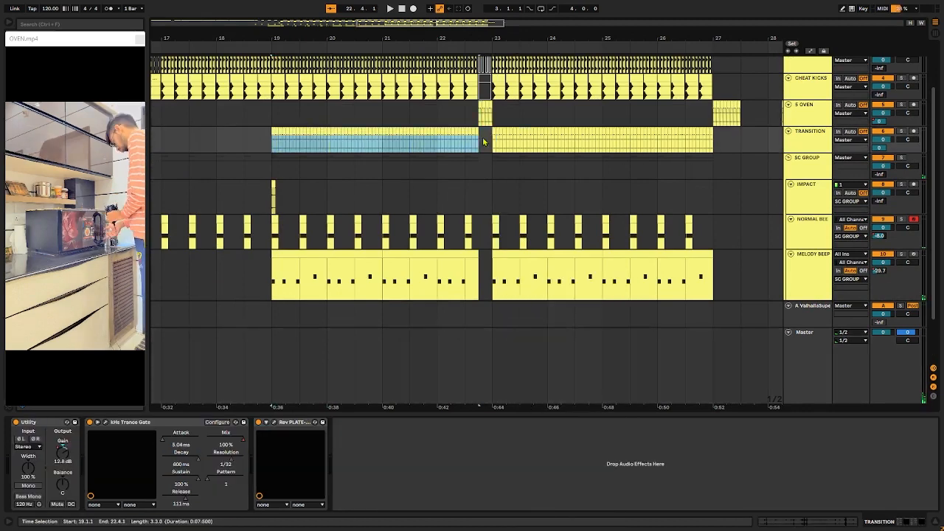
left_click(361, 157)
left_click(269, 145)
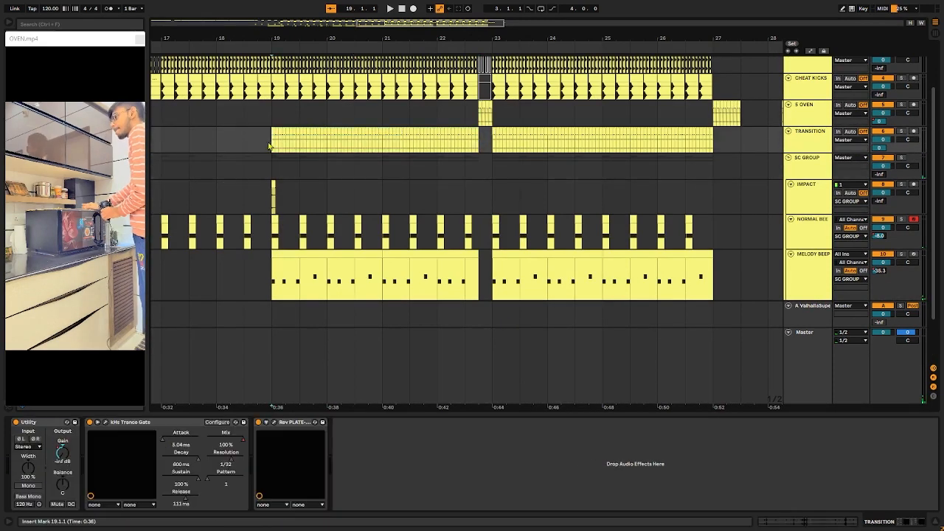
left_click(809, 139)
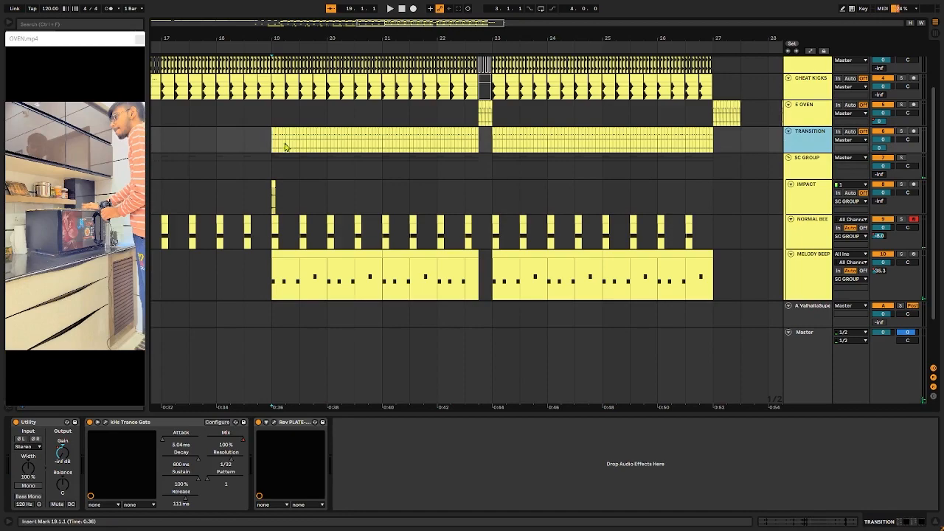
key("s")
key("space")
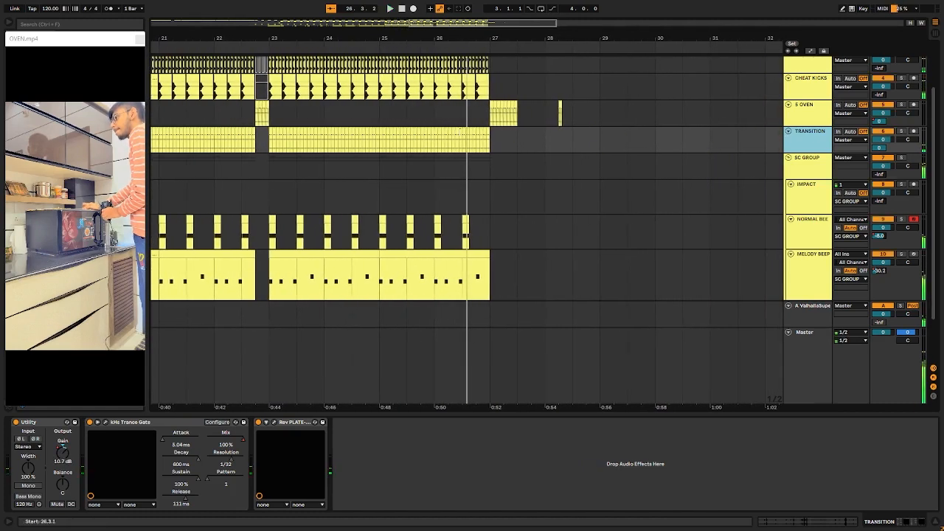
Step: Play the TRANSITION track soloed from 19.3.3 and view its Rev PLATE-140 window during playback
left_click(386, 133)
scroll(389, 133, "left", 1)
left_click(389, 133)
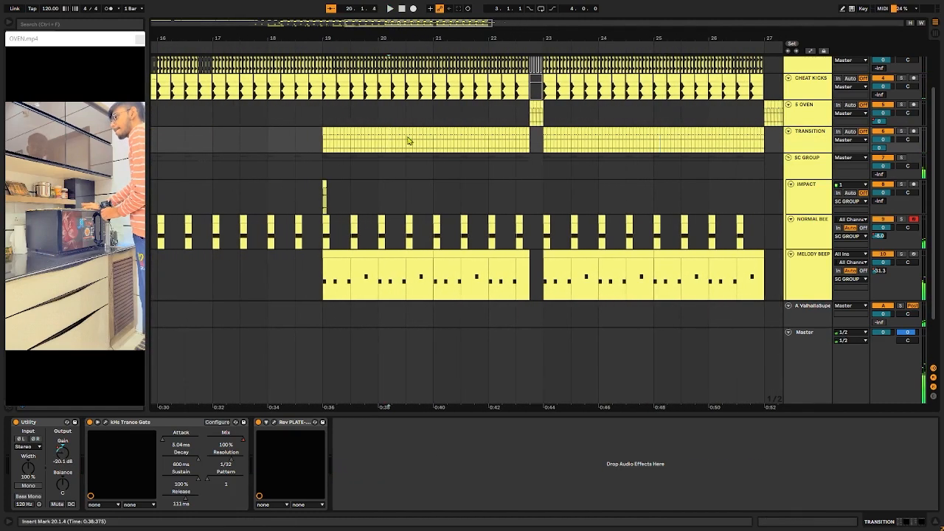
scroll(361, 275, "left", 2)
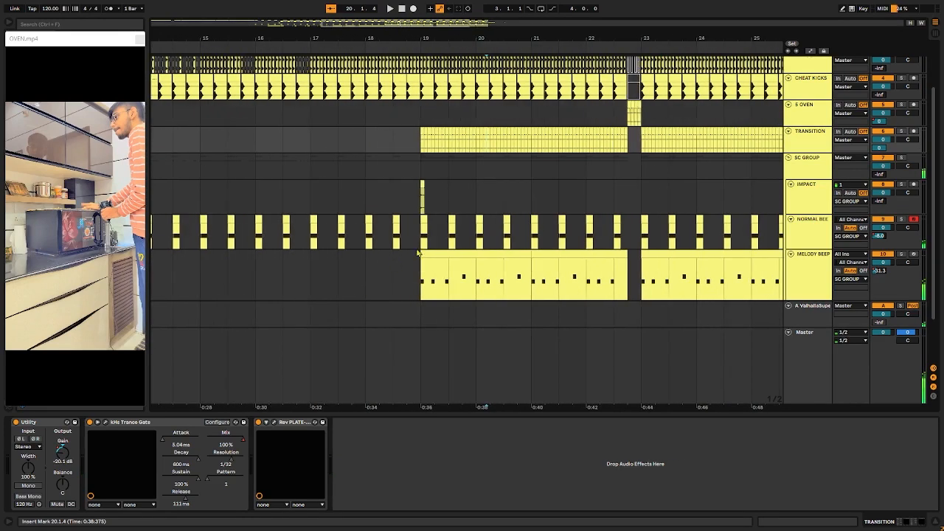
scroll(465, 220, "up", 6)
left_click(395, 157)
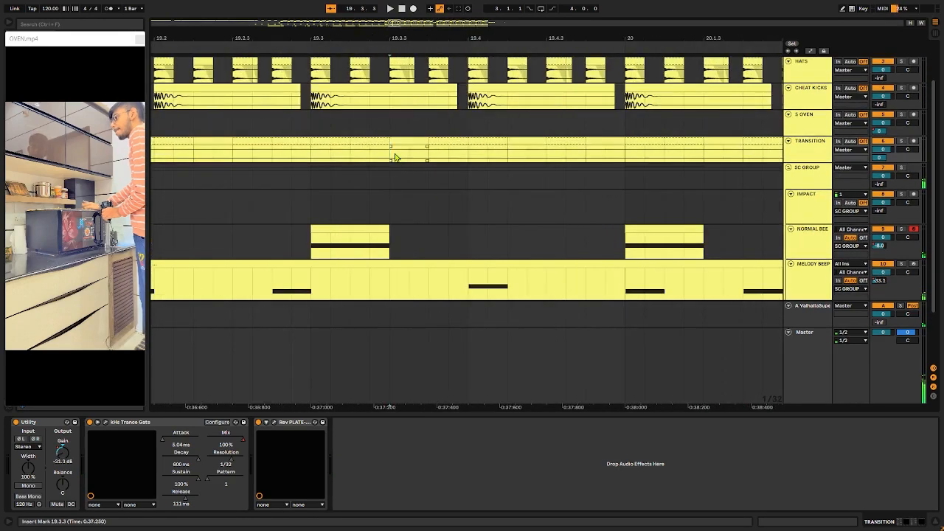
key("space")
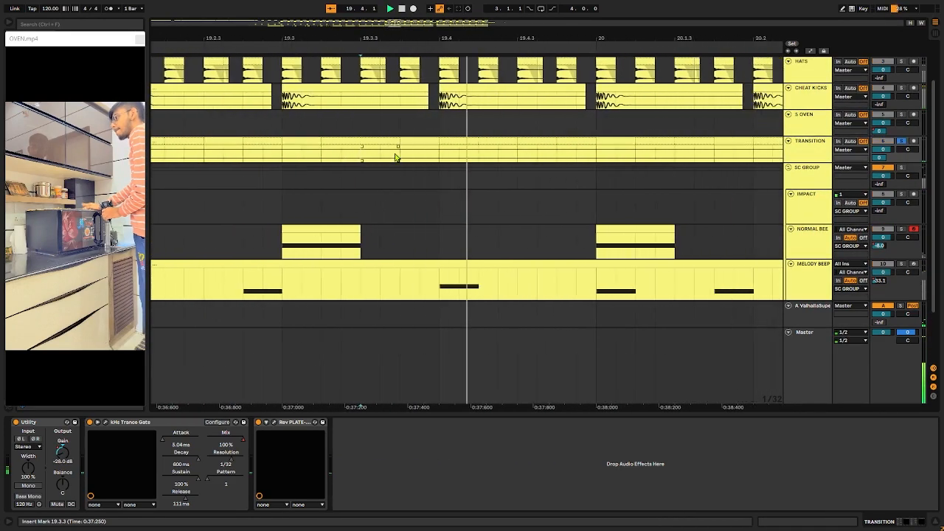
left_click(274, 424)
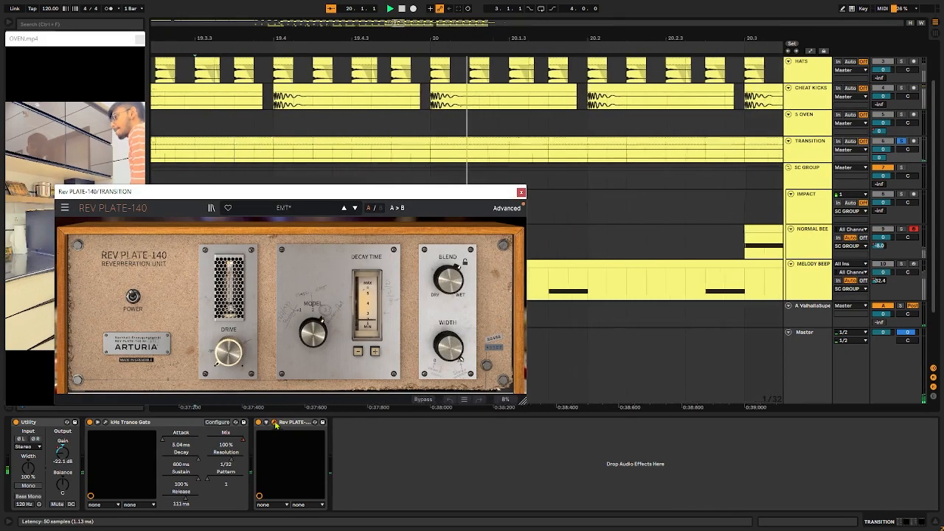
left_click(275, 423)
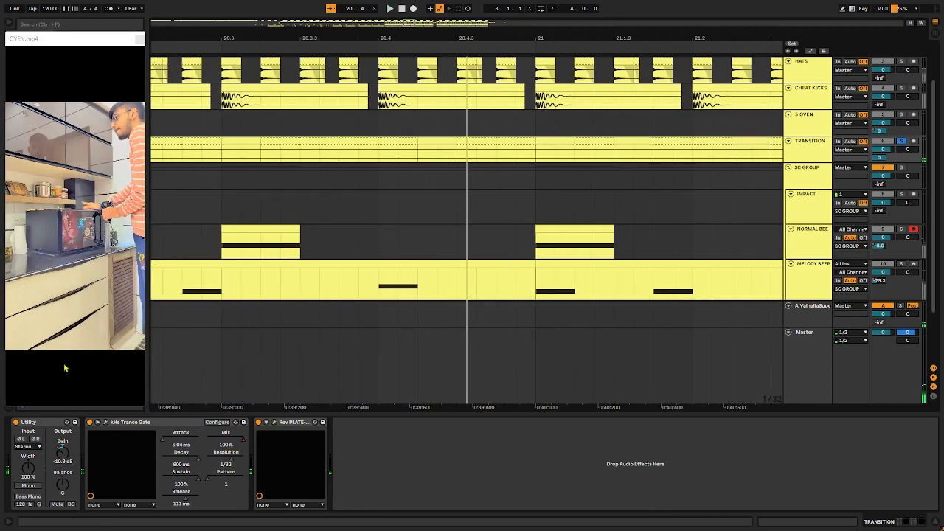
Step: Select the TRANSITION track's Utility, show its Gain automation, play the rise into the 22.4.1 fill, and hide the automation
left_click(62, 423)
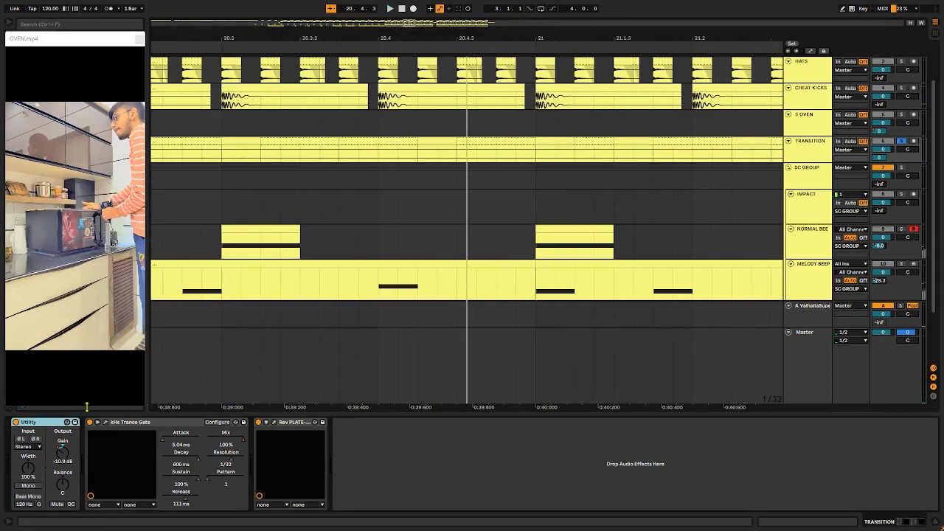
key("a")
scroll(364, 143, "down", 8)
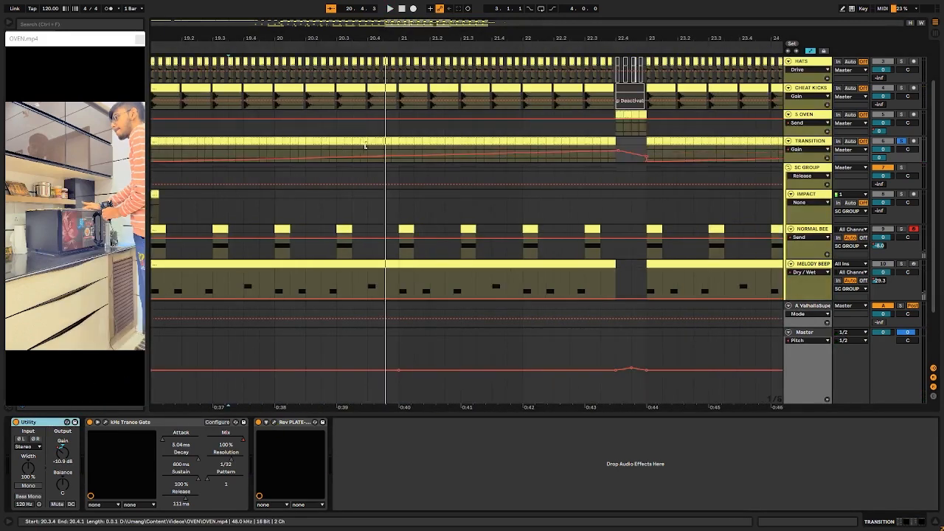
scroll(385, 152, "up", 3)
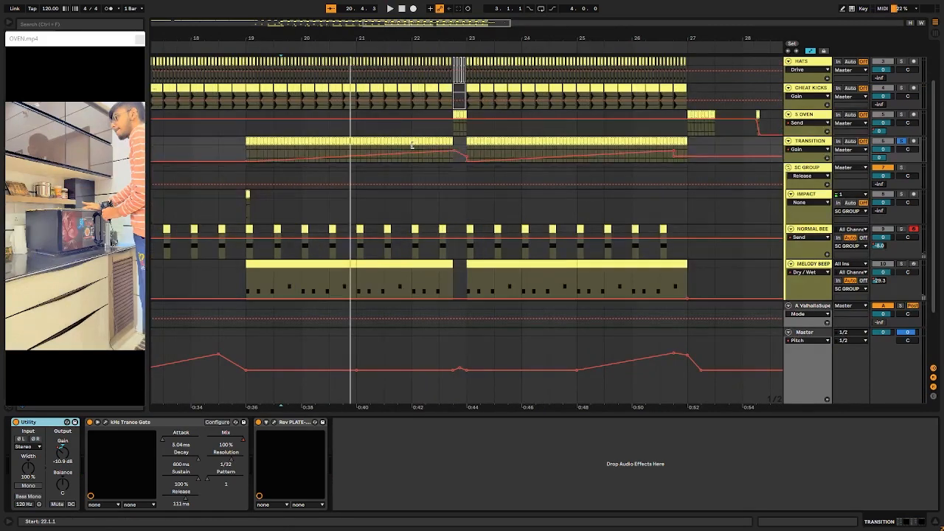
key("space")
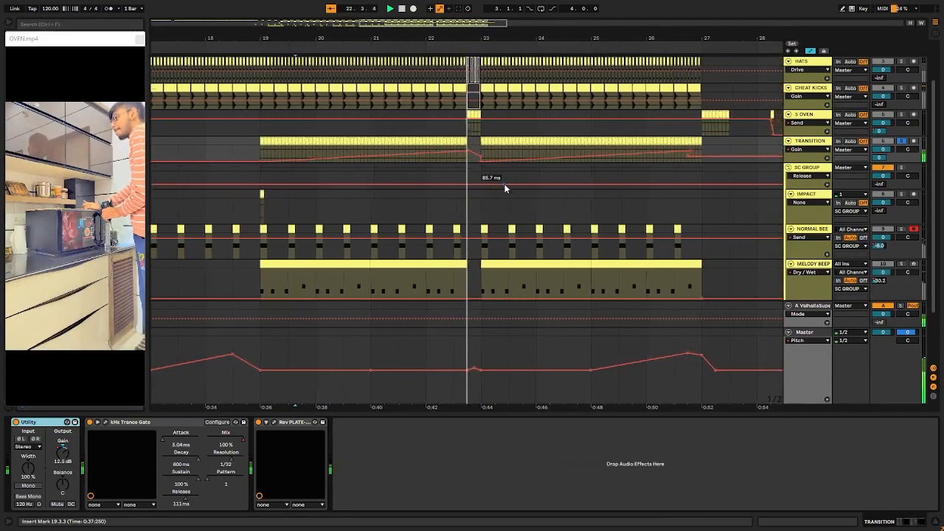
key("a")
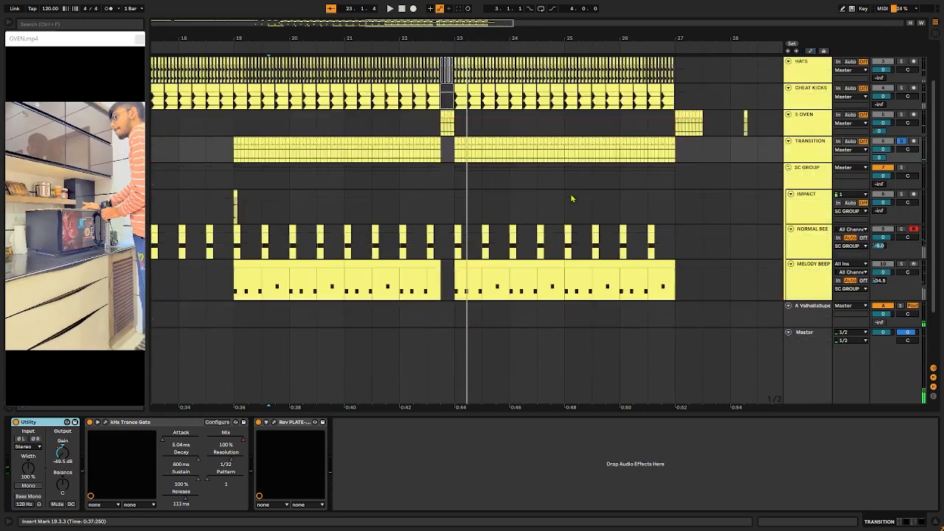
Step: Review the Master's effects and the second TRANSITION section, then play all tracks unsoloed from 25.1.1
scroll(437, 263, "down", 4)
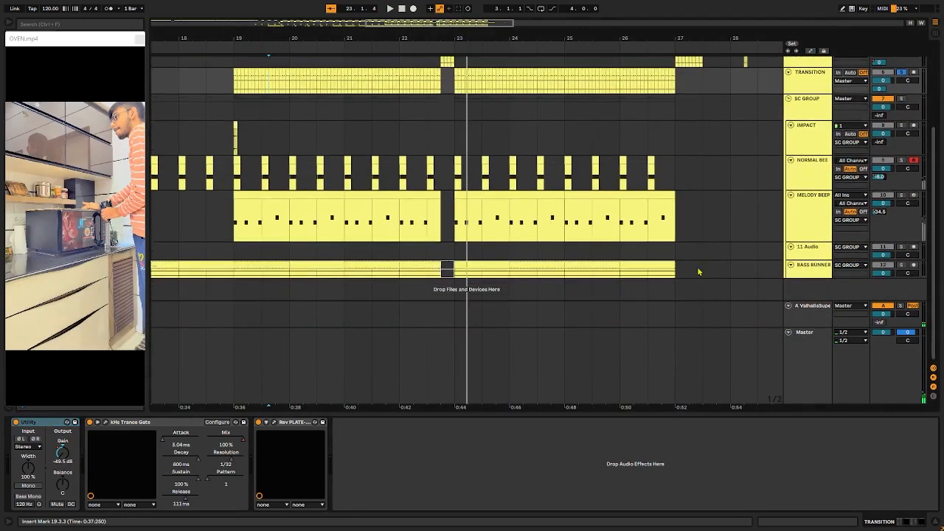
left_click(823, 398)
scroll(596, 174, "up", 5)
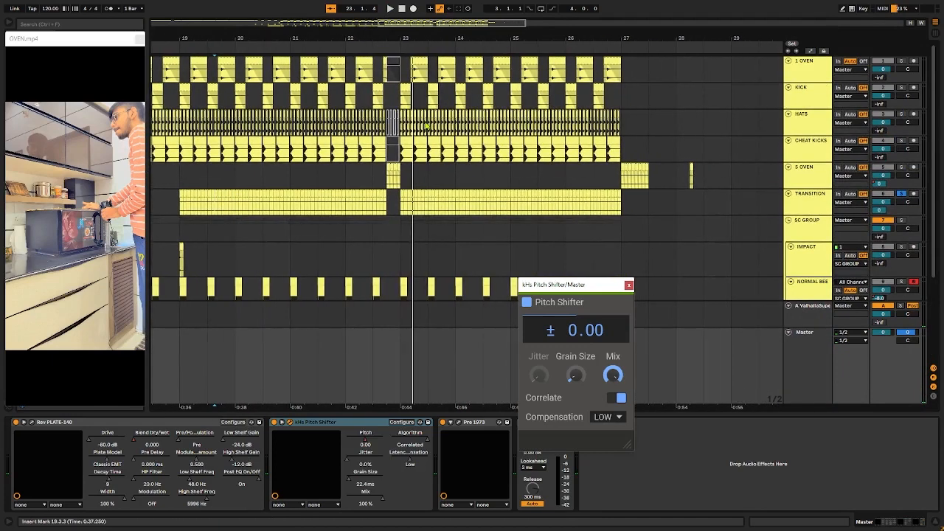
left_click(484, 196)
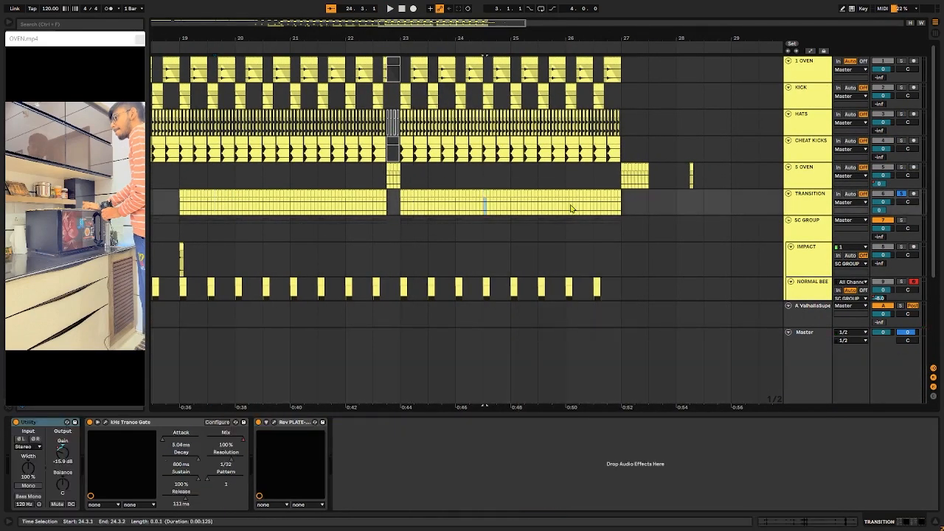
left_click(517, 210)
left_click(512, 211)
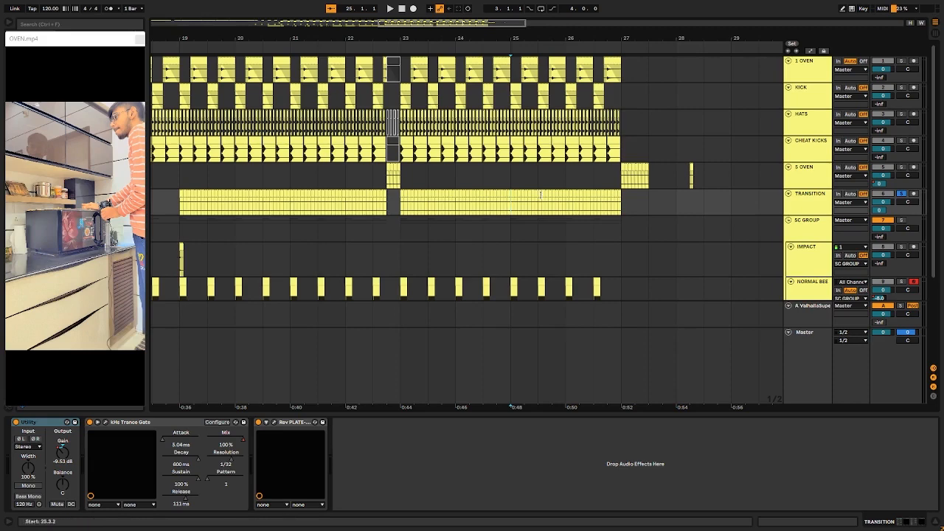
scroll(531, 218, "up", 3)
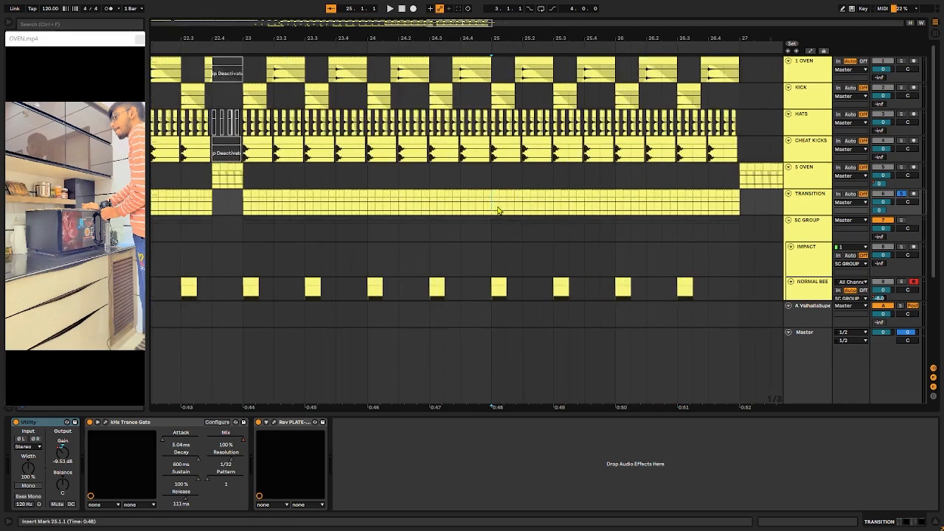
key("space")
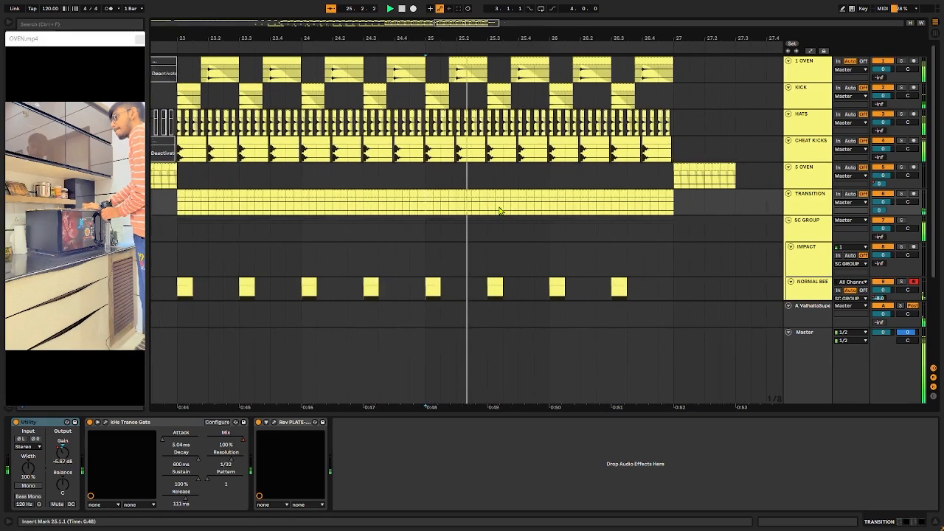
Step: Show the Master's Pitch Shifter automation, play its rise from 25.4.1 toward bar 27, and hide the automation
left_click(808, 347)
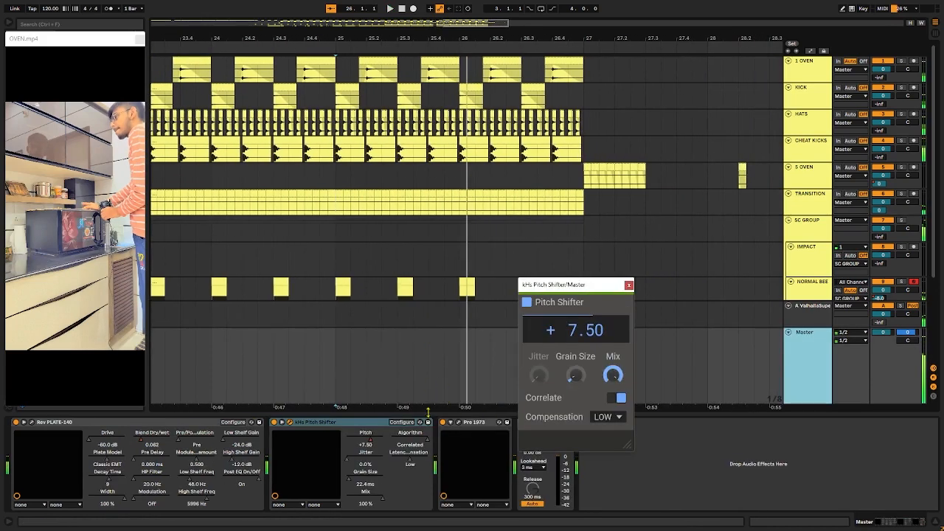
left_click(362, 426)
scroll(403, 325, "down", 3)
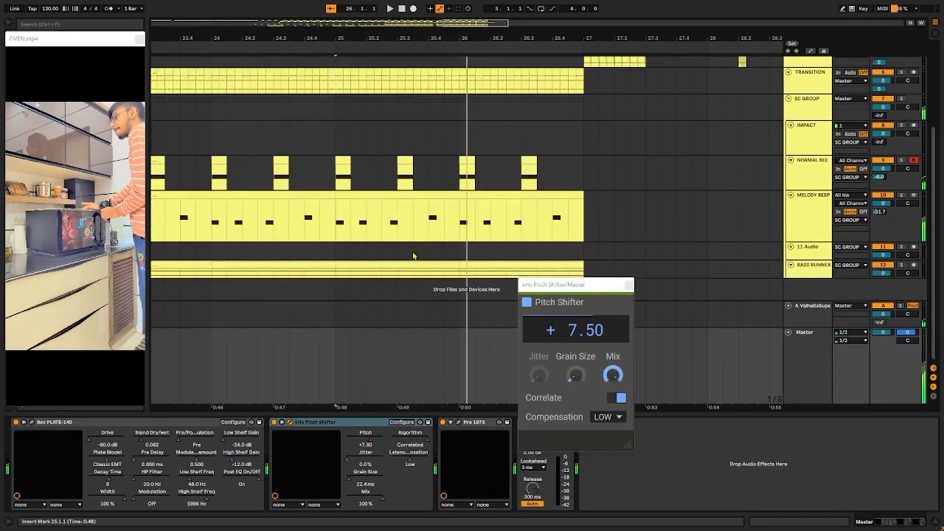
key("a")
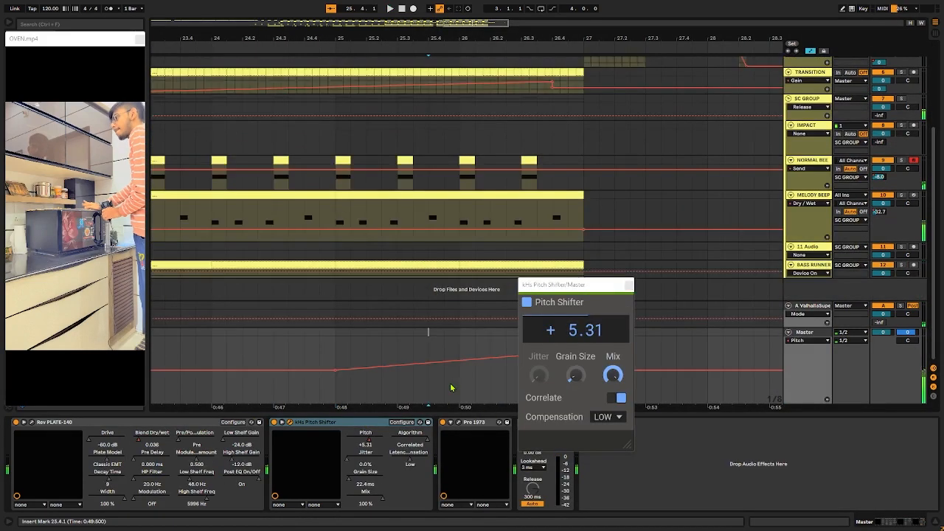
mouse_move(469, 360)
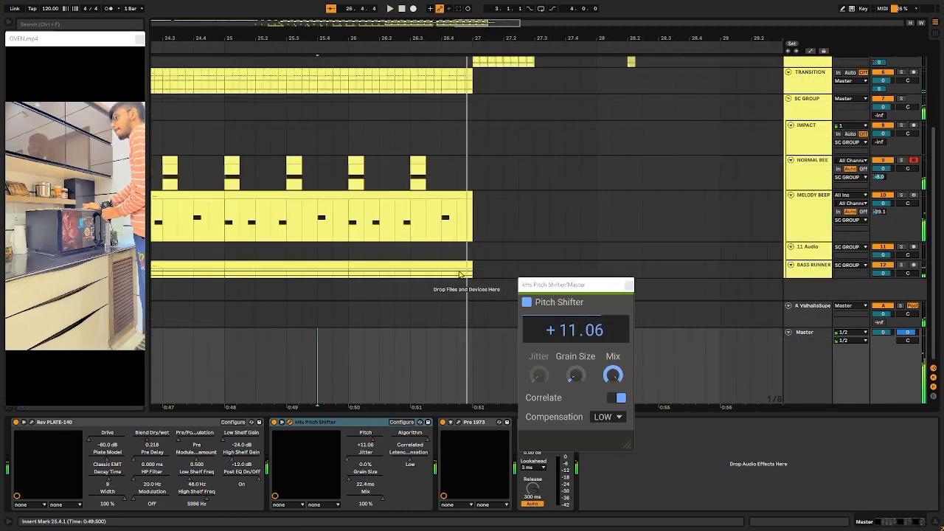
key("a")
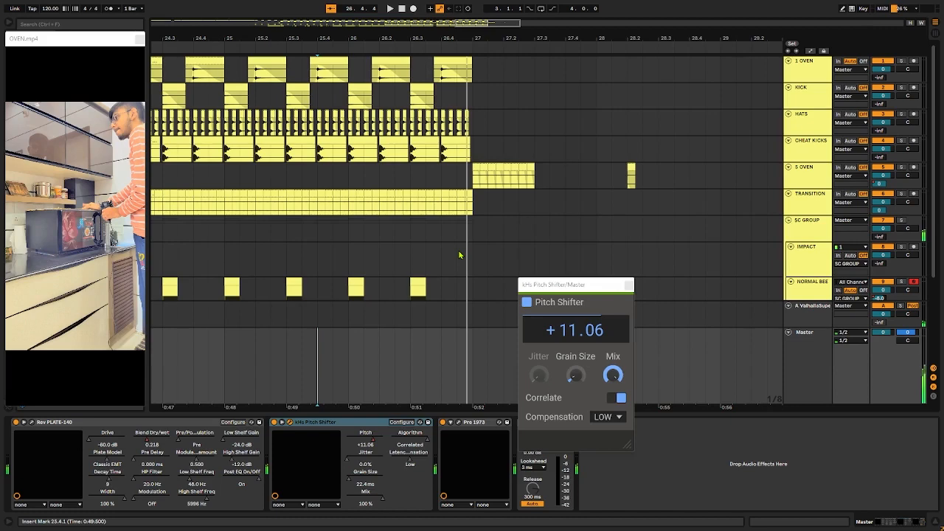
Step: Place the insert mark on the 5 OVEN clips at 27.1.1 and compare them with the fill at 22.4.1
left_click(474, 179)
scroll(381, 171, "left", 6)
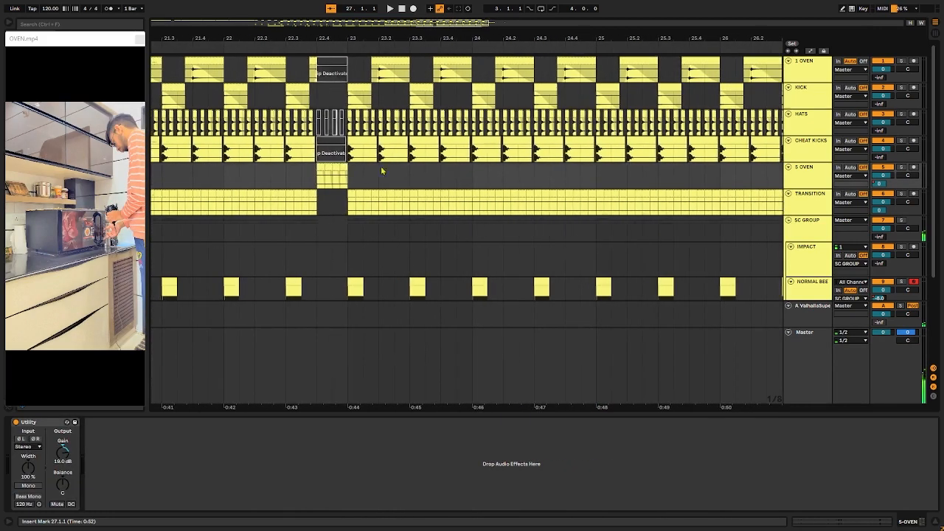
scroll(240, 204, "right", 6)
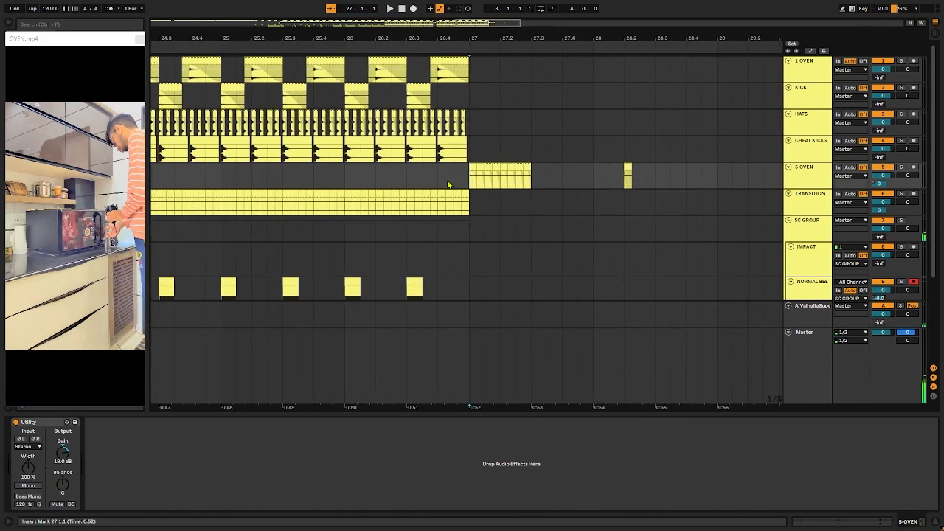
scroll(448, 184, "left", 10)
scroll(449, 185, "right", 1)
Step: Select the TRANSITION stretch from 22.3.3 to 22.4.1 and play the 5 OVEN fill starting from 22.3.3
left_click_drag(494, 206, 484, 206)
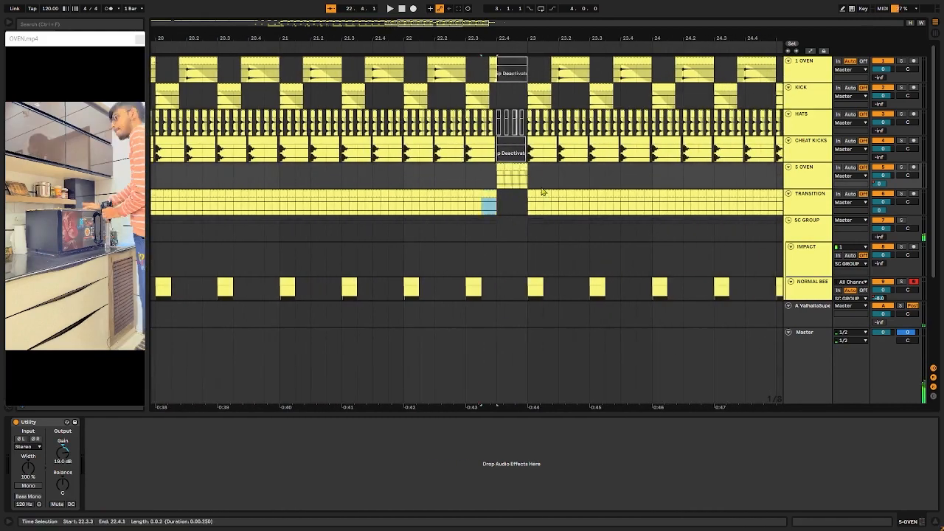
left_click_drag(543, 192, 566, 181)
left_click(483, 176)
key("space")
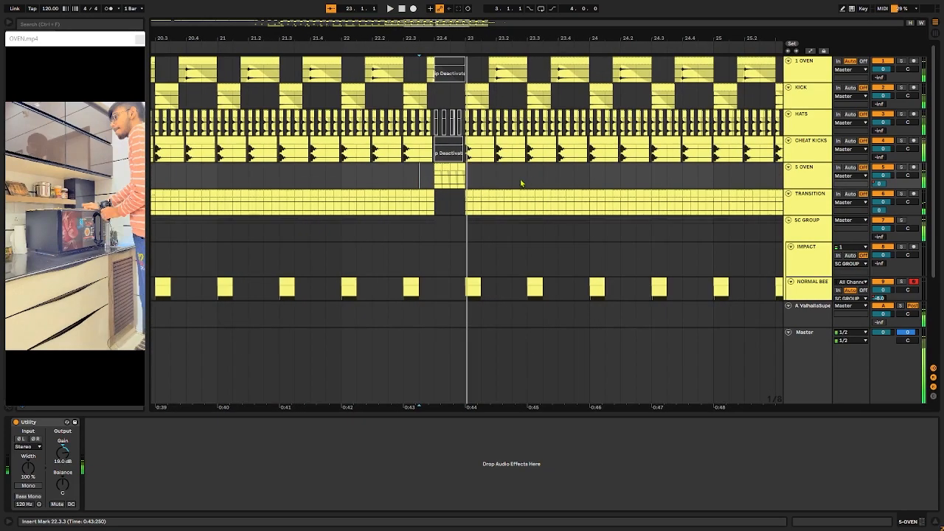
Step: Place the insert mark at the start of the 5 OVEN clips at 27.1.1 and show the automation of all tracks
scroll(525, 183, "right", 7)
left_click(559, 177)
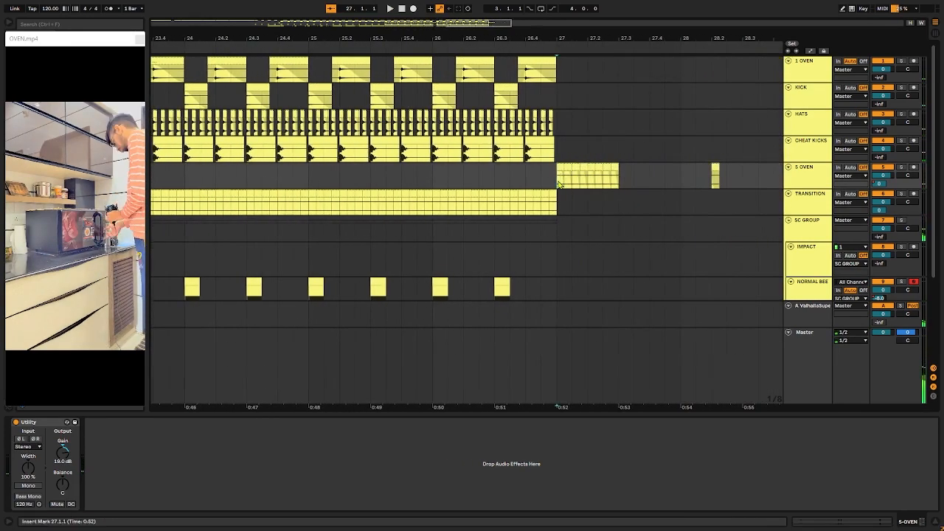
scroll(559, 185, "right", 2)
key("a")
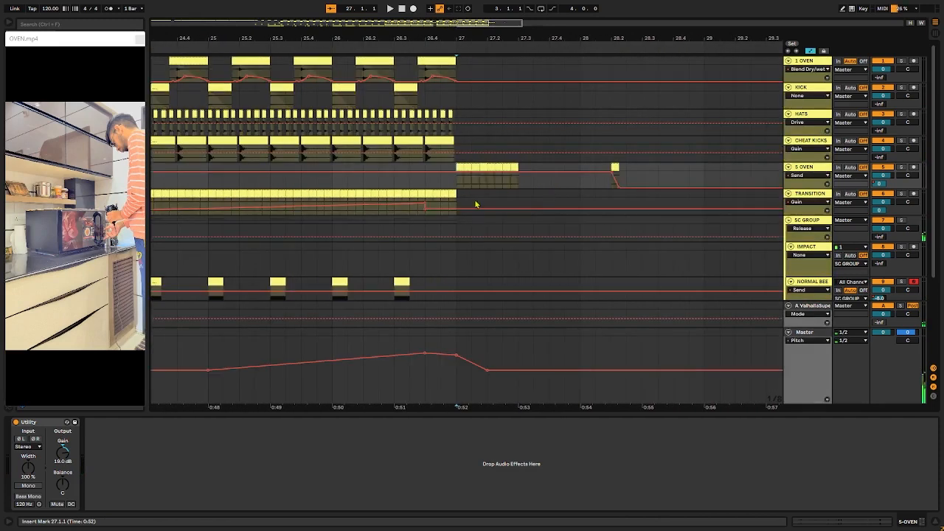
scroll(476, 204, "down", 3)
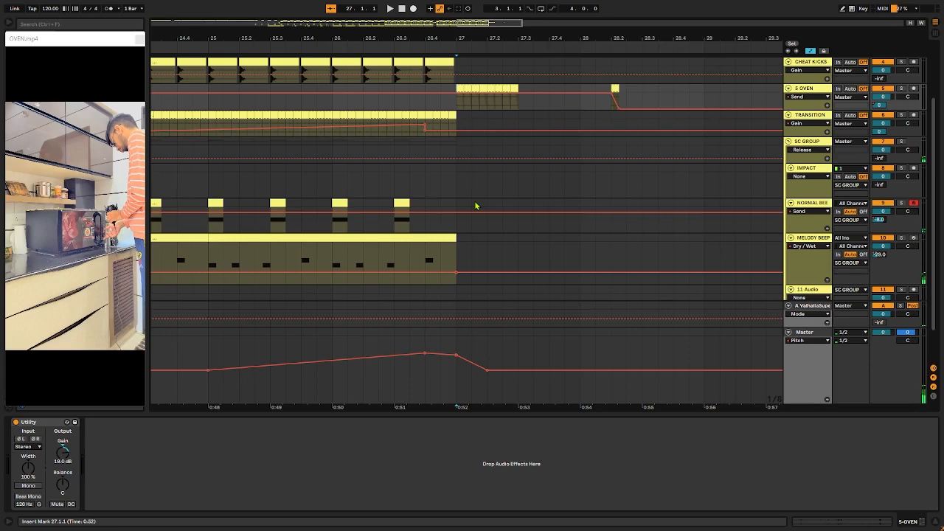
Step: Play the ending with the Master's Pitch automation from 27.1.1 past the last 5 OVEN clip, stop playback and hide the automation
left_click(457, 346)
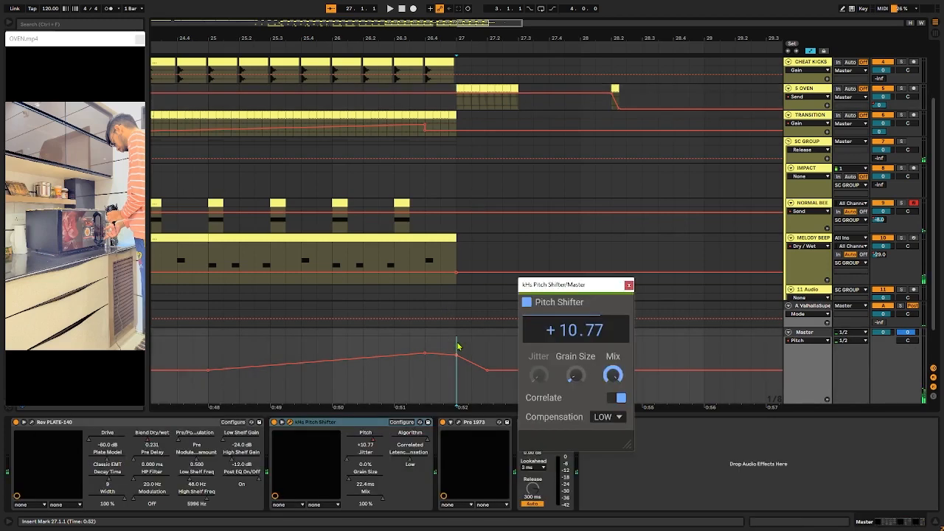
key("space")
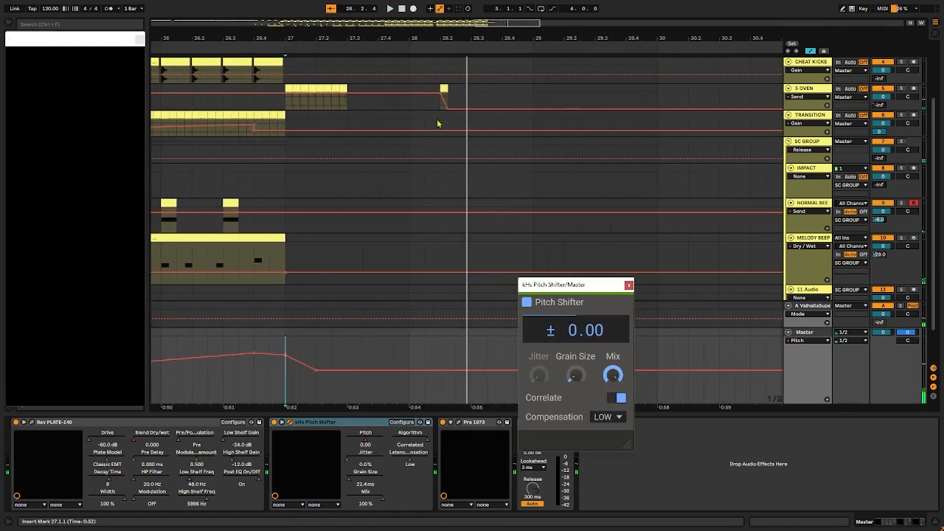
key("a")
key("space")
Step: Select the 5 OVEN stretch from 27.4.3 to 28.4.3 around the last clip and place the insert mark at 28.4.1
mouse_move(503, 96)
left_mouse_down()
mouse_move(425, 97)
mouse_move(521, 101)
left_mouse_up()
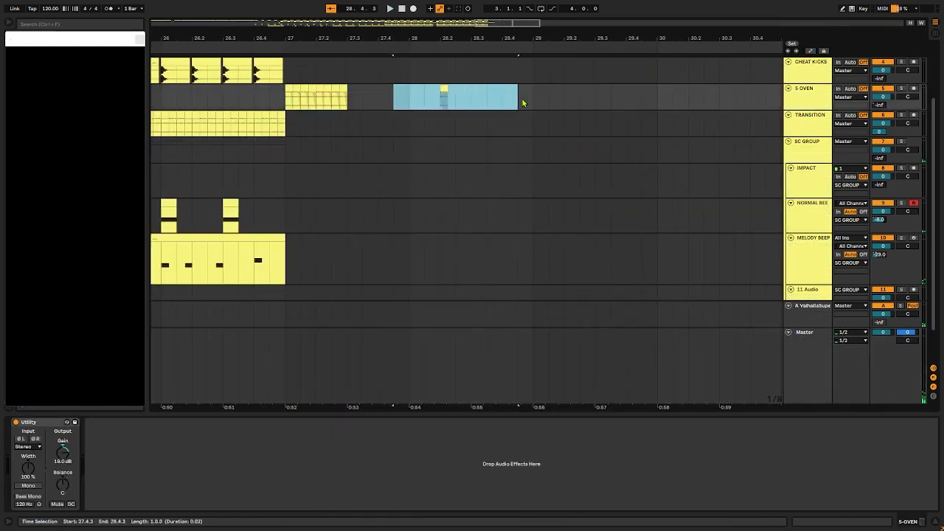
left_click(496, 104)
left_click_drag(407, 97, 501, 99)
left_click(505, 99)
scroll(462, 232, "down", 10)
scroll(345, 183, "up", 3)
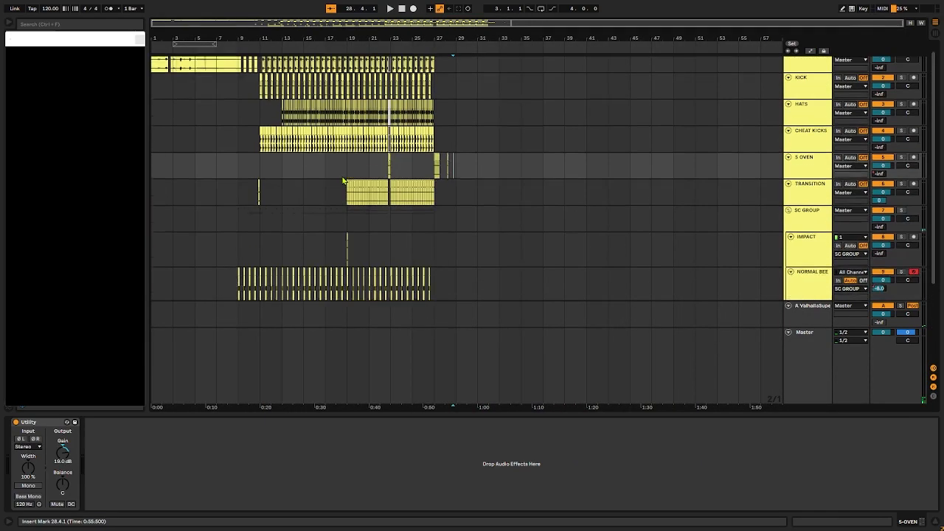
scroll(344, 182, "up", 10)
scroll(343, 181, "down", 7)
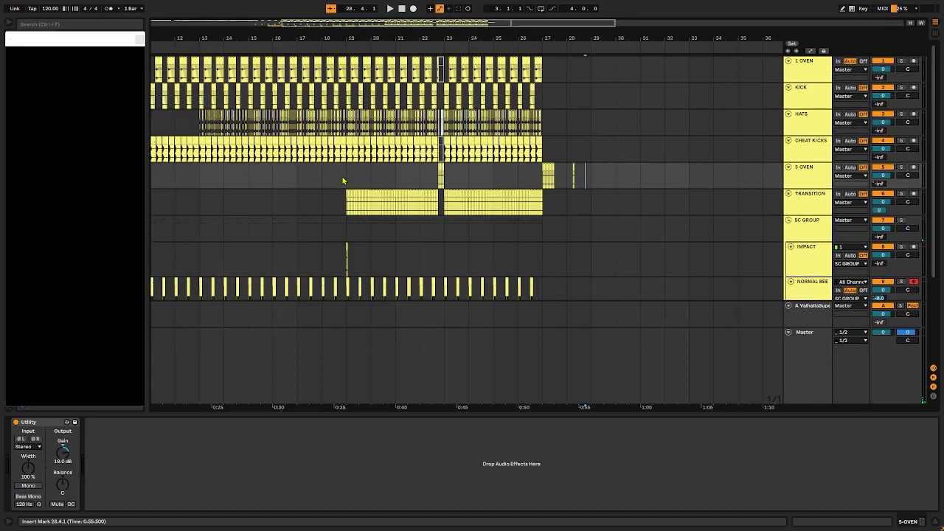